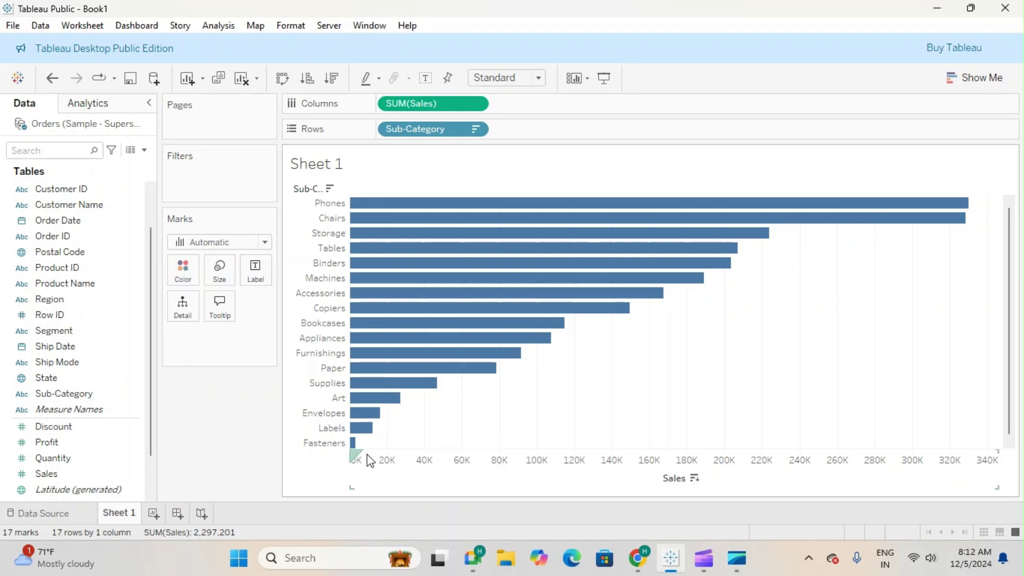
# Start creating a group from the Sub-Category field and go through the list of its members.
pyautogui.moveTo(367, 434)
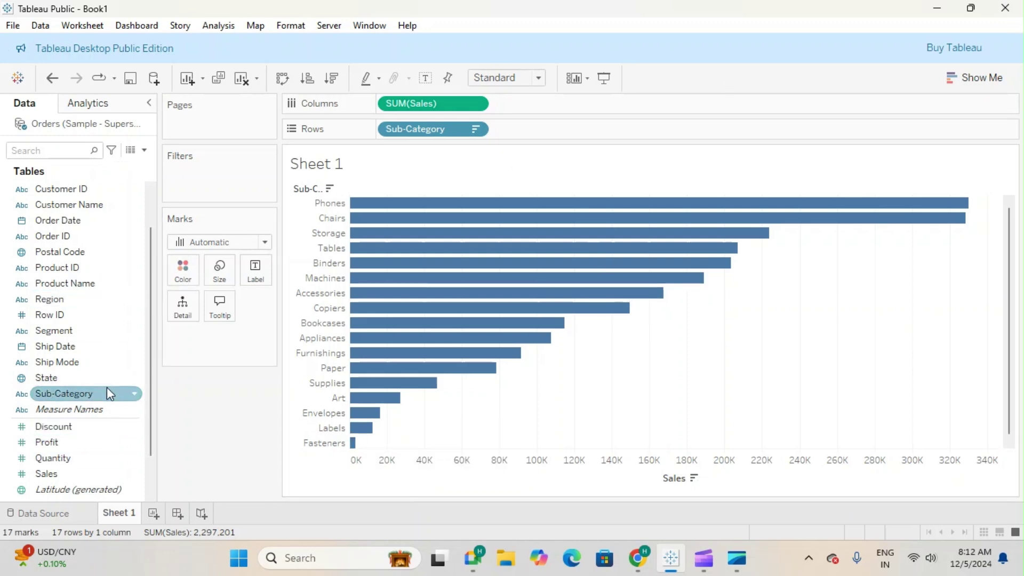
pyautogui.rightClick(82, 396)
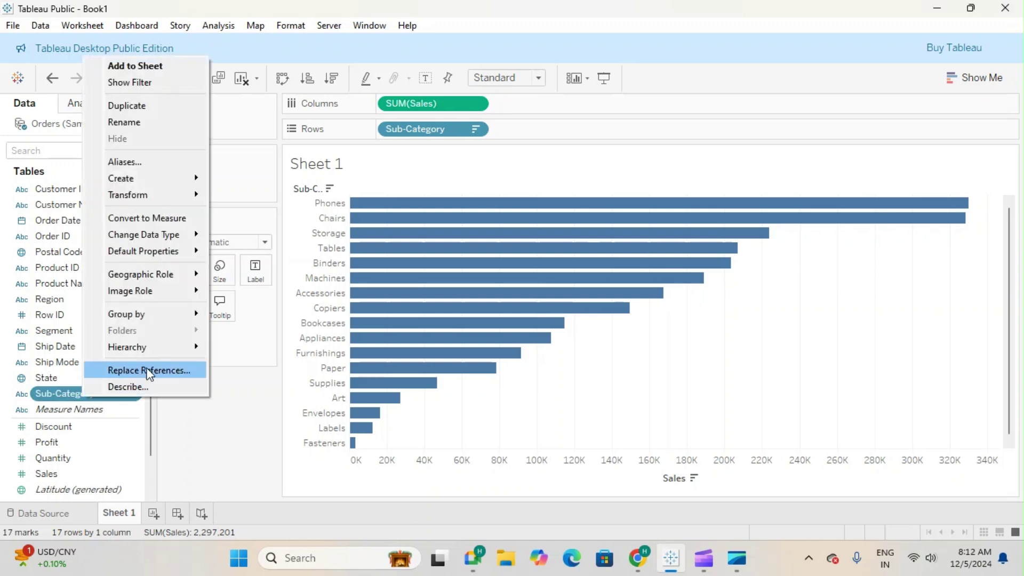
pyautogui.moveTo(175, 320)
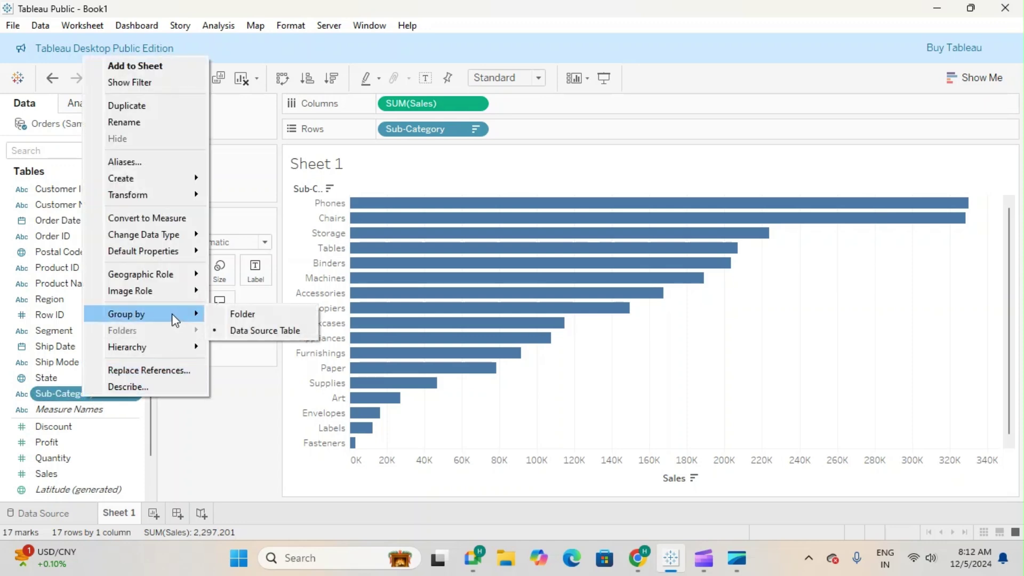
pyautogui.moveTo(209, 182)
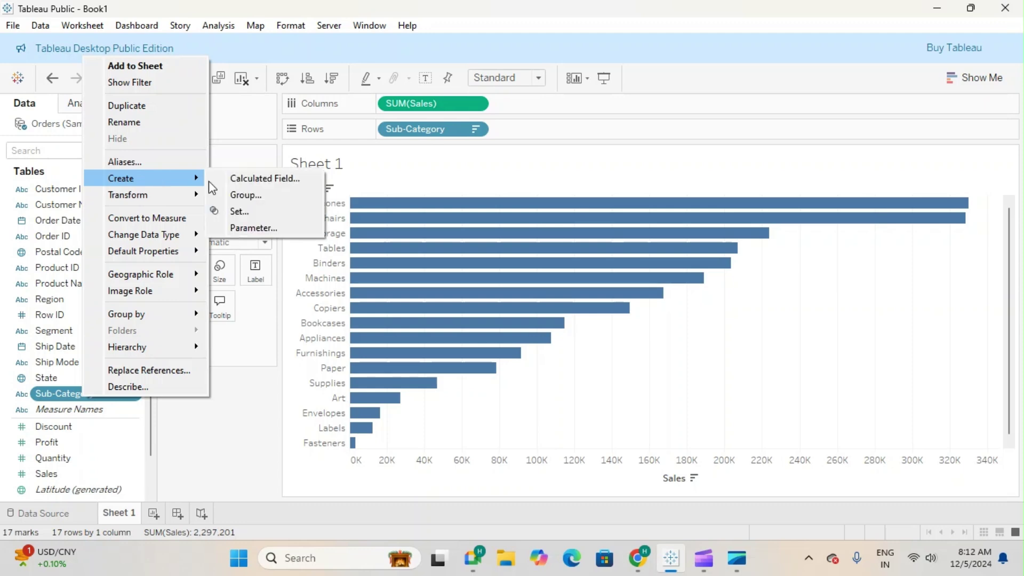
pyautogui.click(275, 197)
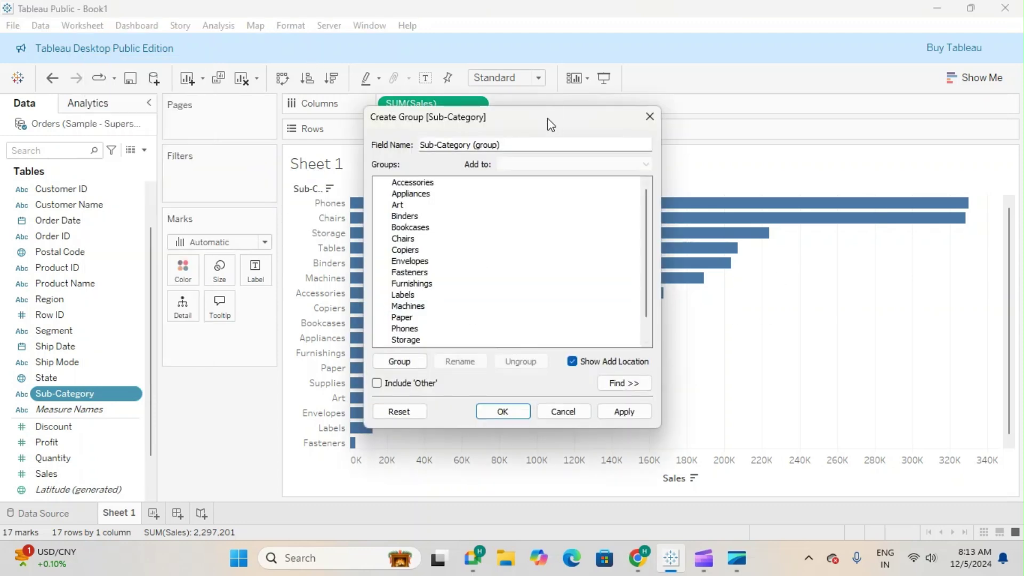
pyautogui.moveTo(548, 119); pyautogui.dragTo(683, 102)
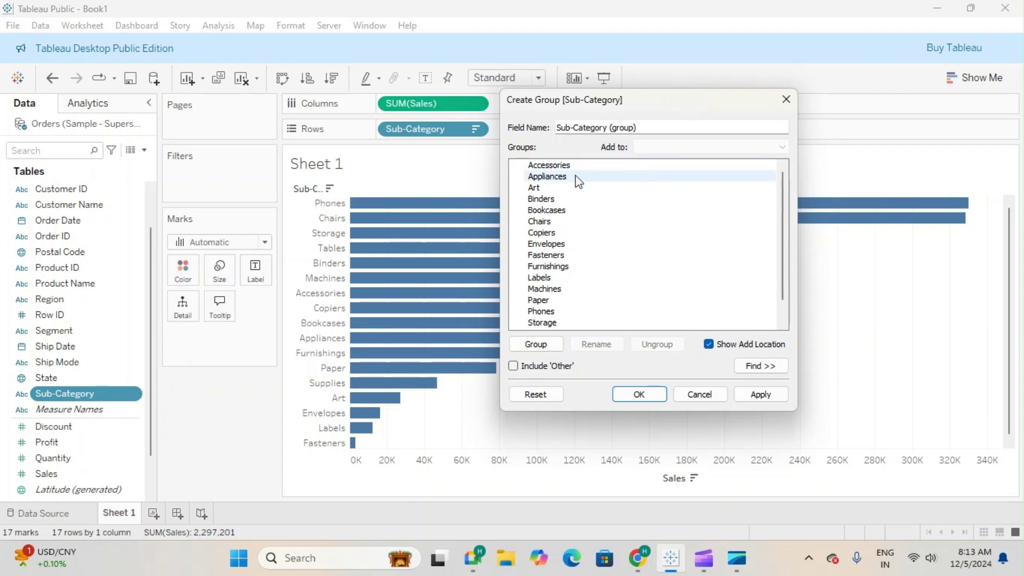
pyautogui.scroll(-1, 580, 254)
pyautogui.scroll(1, 583, 265)
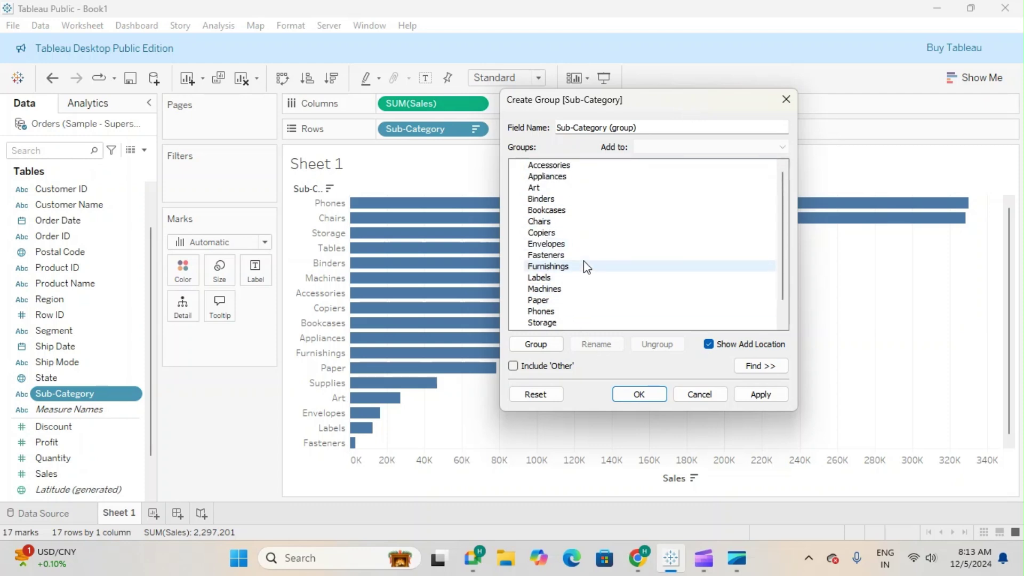
# Group Accessories and Appliances under the name Acc and save the group field.
pyautogui.click(563, 168)
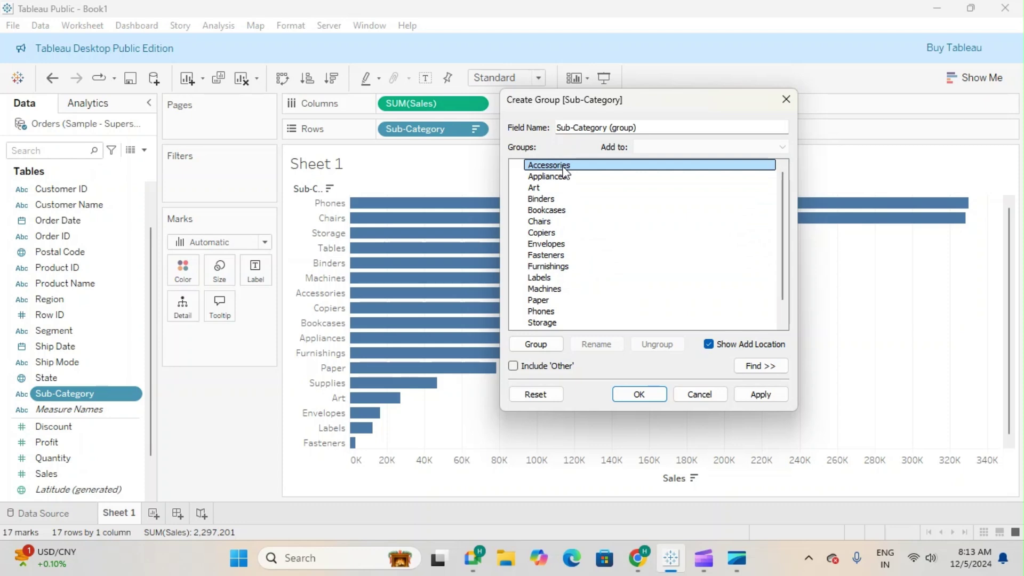
pyautogui.keyDown('ctrl'); pyautogui.click(565, 178); pyautogui.keyUp('ctrl')
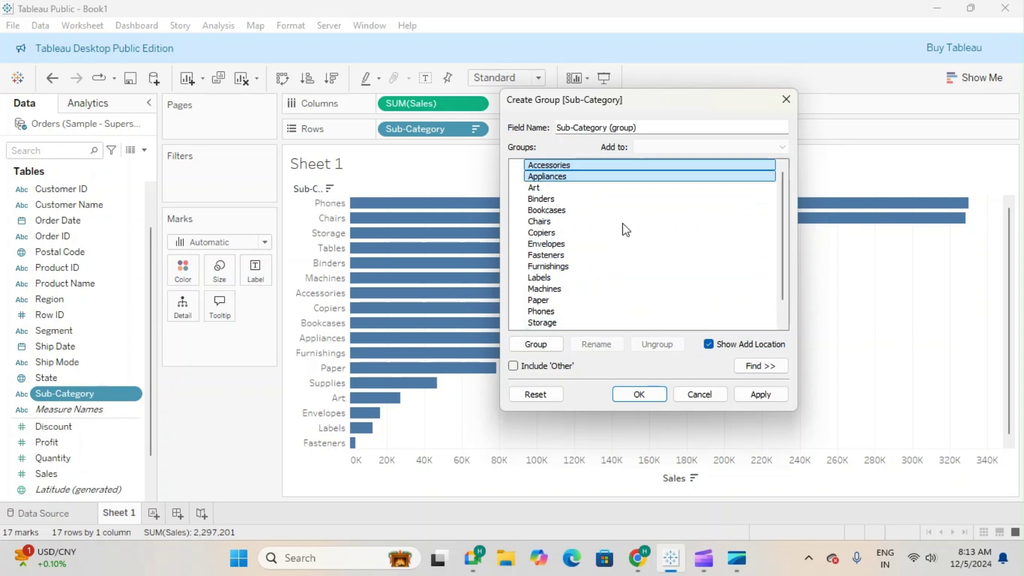
pyautogui.click(552, 345)
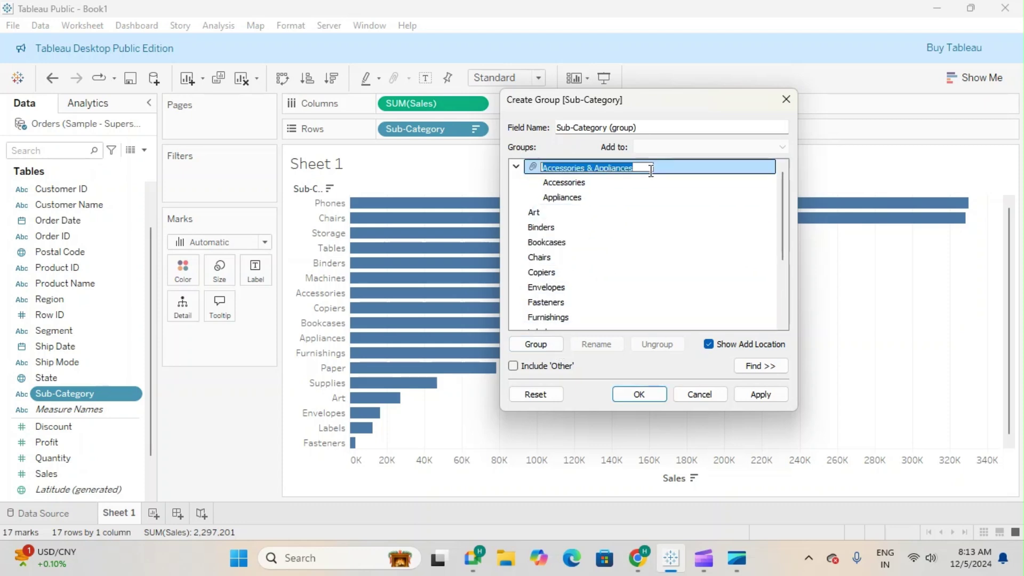
pyautogui.press('BackSpace')
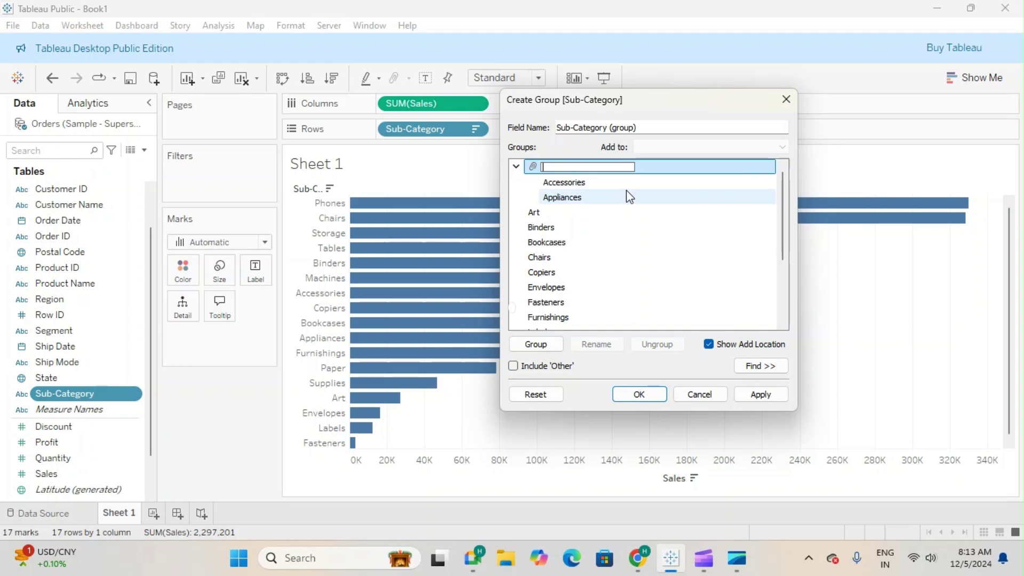
pyautogui.write('Acc')
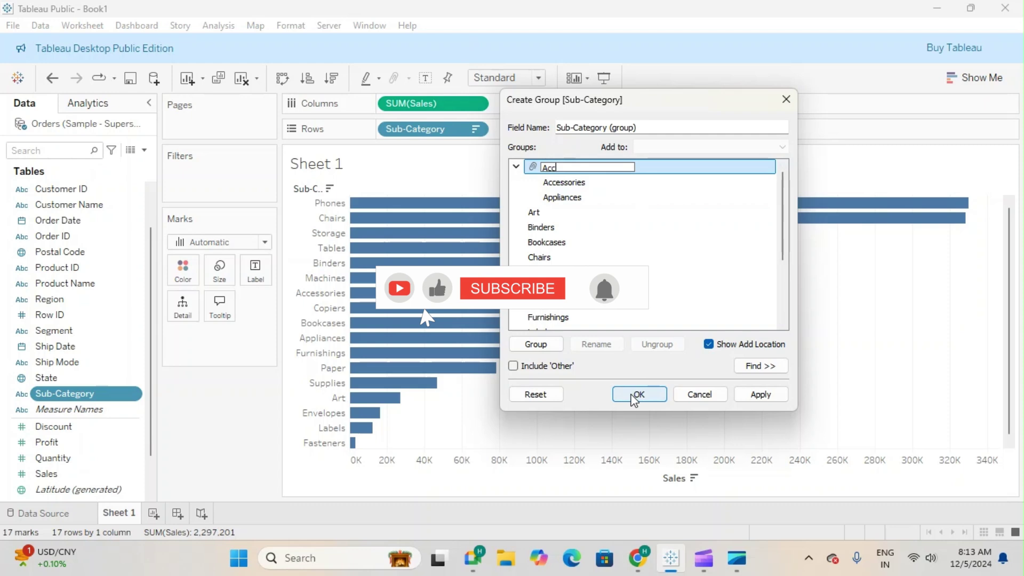
pyautogui.click(637, 395)
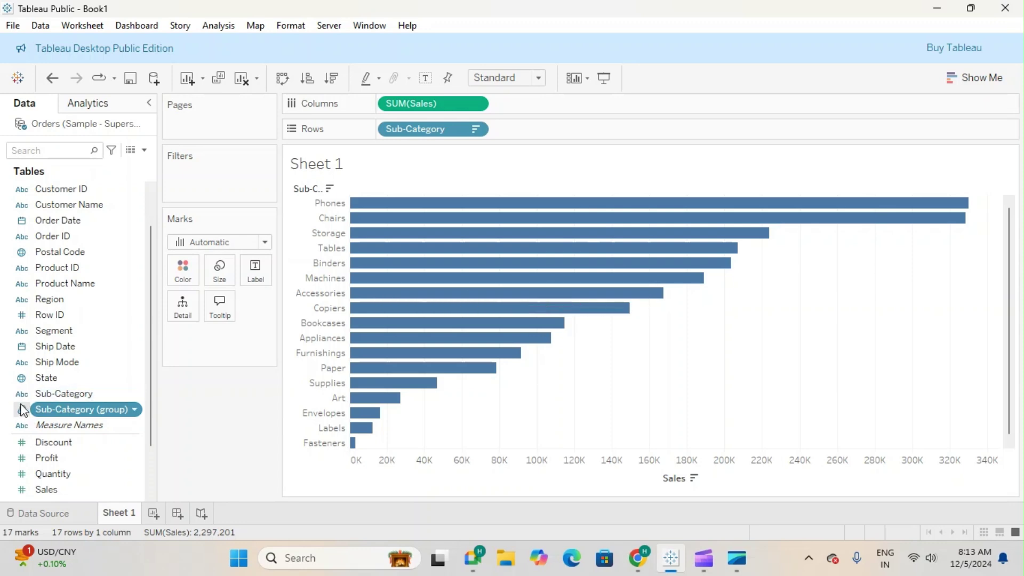
# Add Sub-Category (group) to Rows and remove Sub-Category so the bars show sales by group.
pyautogui.moveTo(65, 412); pyautogui.dragTo(591, 127)
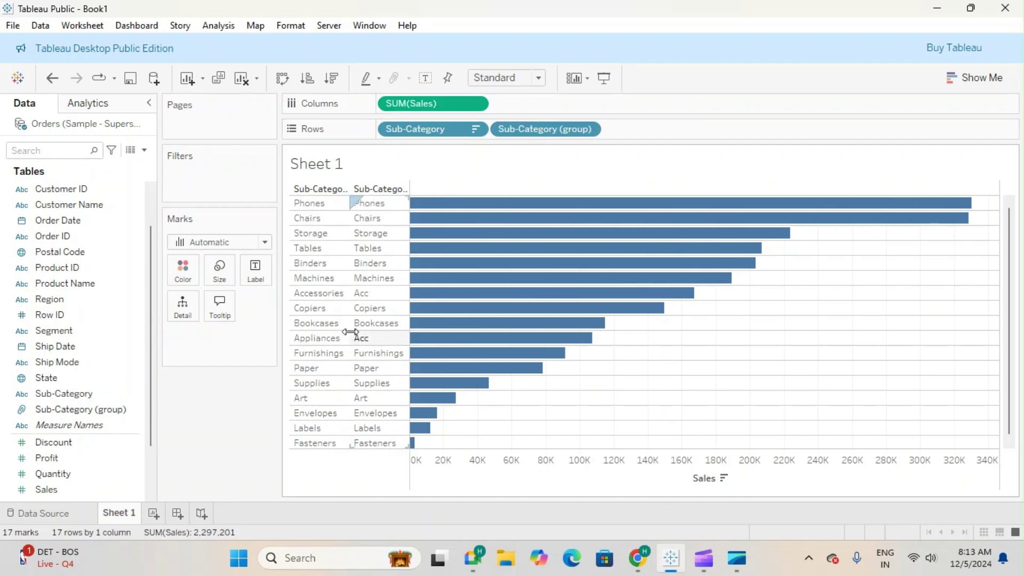
pyautogui.moveTo(416, 128); pyautogui.dragTo(288, 6)
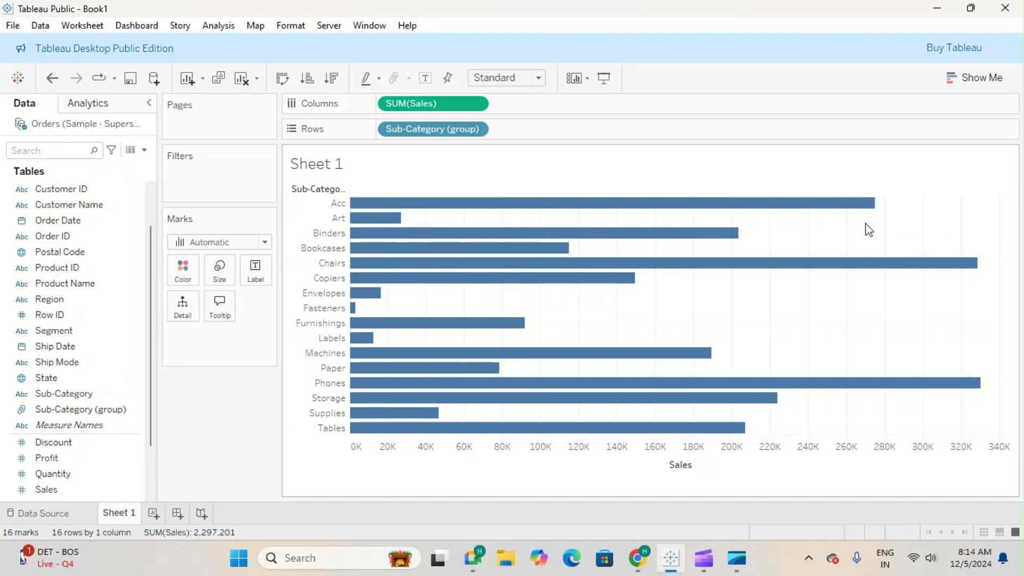
# Remove Sub-Category (group) from Rows and put the original Sub-Category field back in its place.
pyautogui.moveTo(439, 130); pyautogui.dragTo(308, 523)
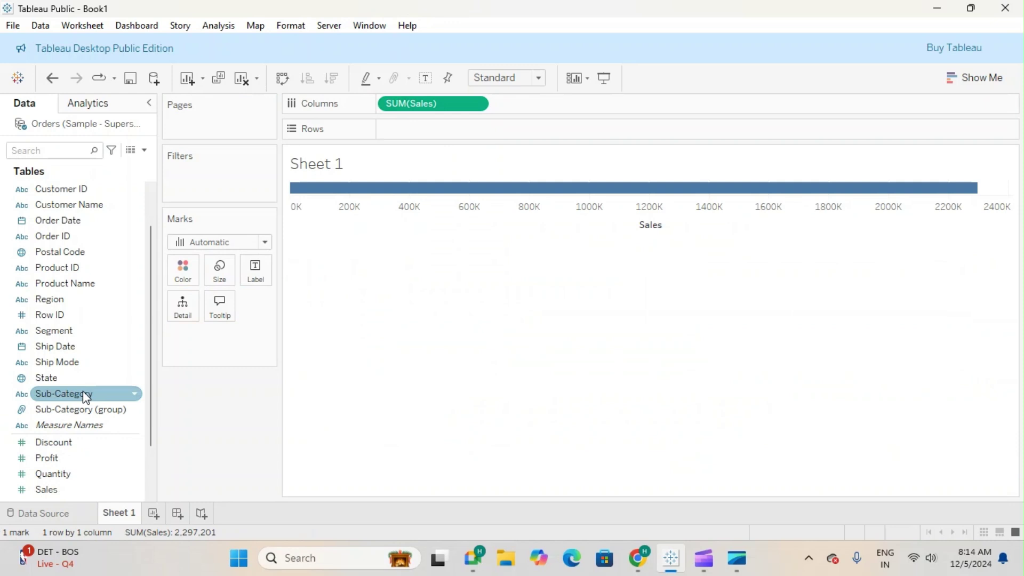
pyautogui.moveTo(73, 397); pyautogui.dragTo(432, 130)
# Create a set from the Sub-Category field containing Accessories and Appliances.
pyautogui.rightClick(69, 390)
pyautogui.moveTo(139, 184)
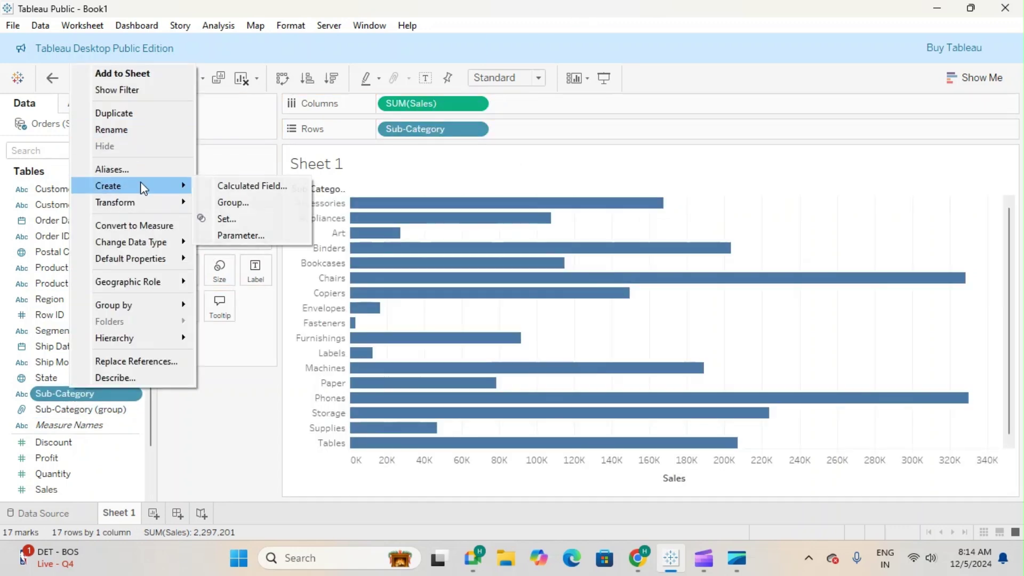
pyautogui.click(232, 220)
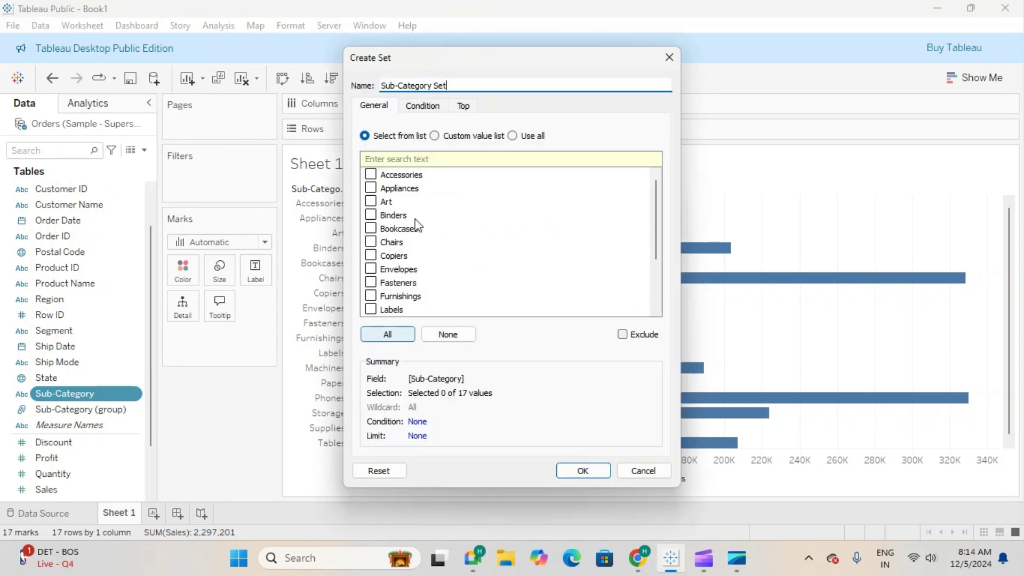
pyautogui.click(370, 176)
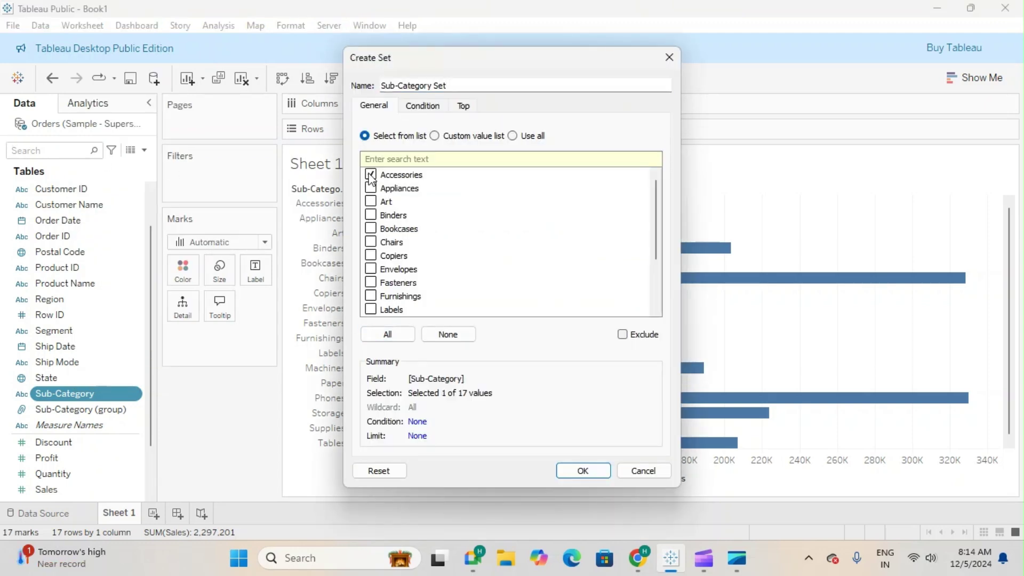
pyautogui.click(371, 188)
pyautogui.click(583, 471)
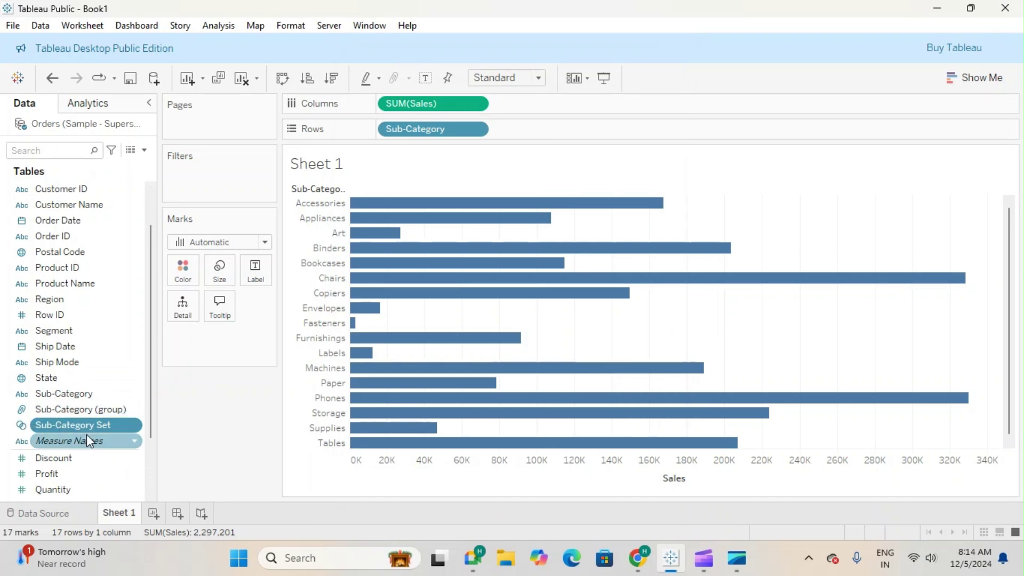
# Add Sub-Category Set to Rows, then turn it into a filter that keeps only the In members.
pyautogui.moveTo(55, 435); pyautogui.dragTo(542, 138)
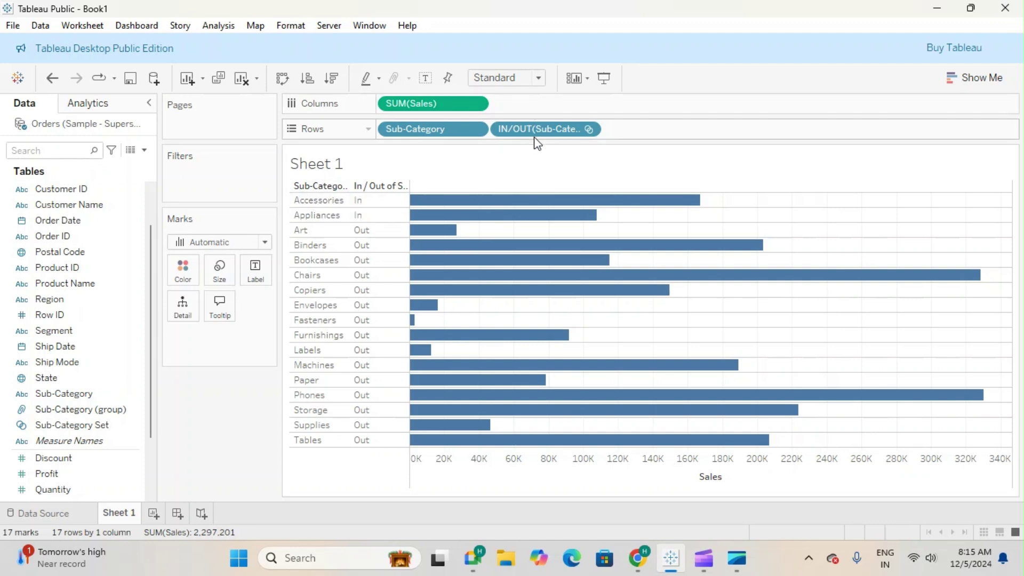
pyautogui.moveTo(528, 119); pyautogui.dragTo(216, 176)
pyautogui.click(382, 166)
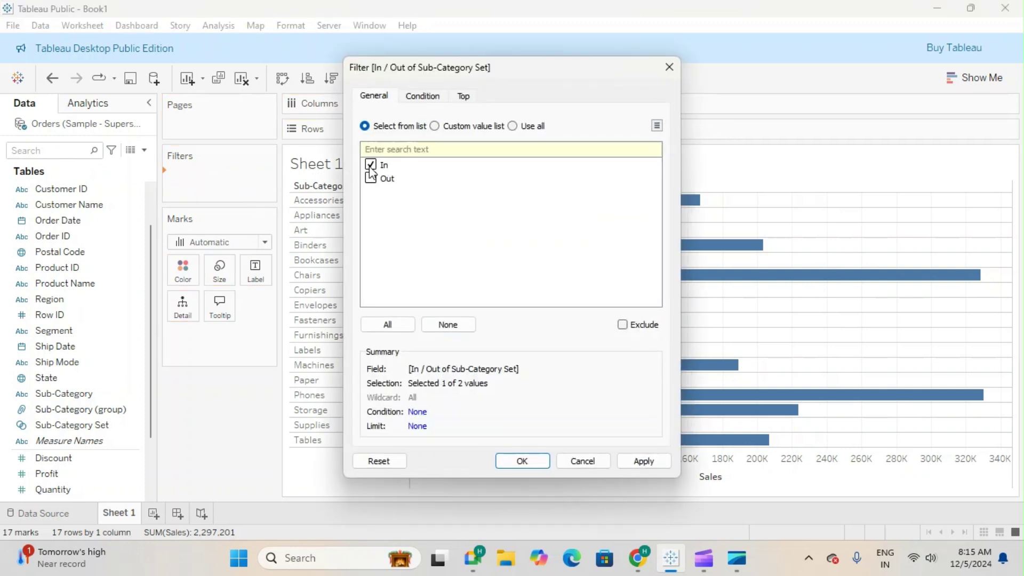
pyautogui.click(546, 465)
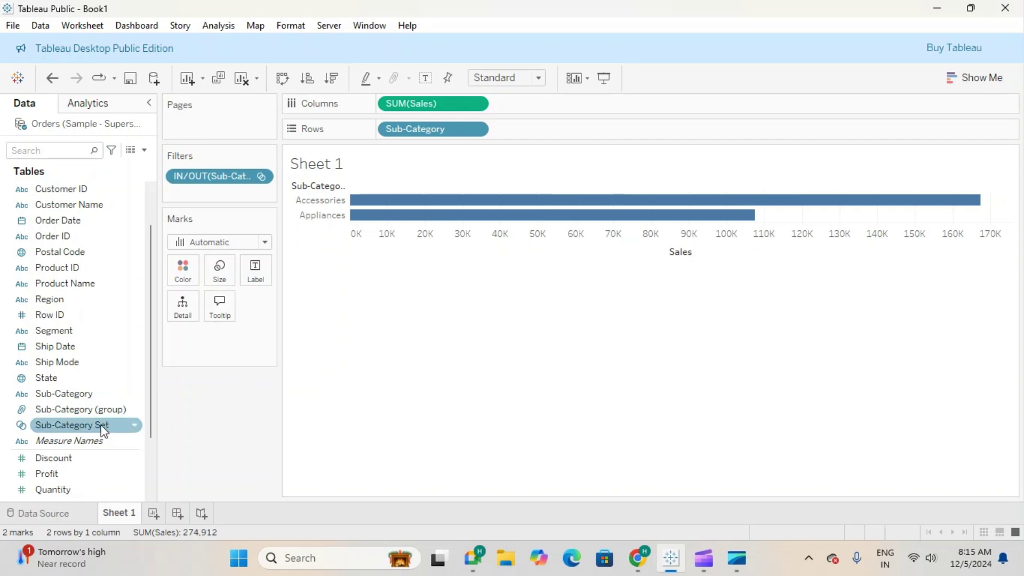
pyautogui.moveTo(100, 437)
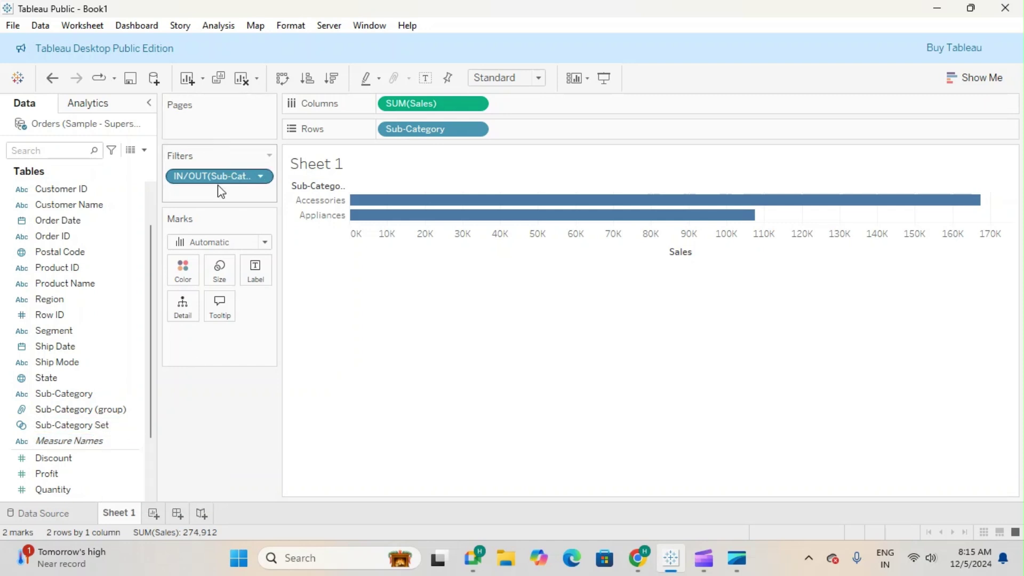
# Remove the Sub-Category Set filter from the sheet.
pyautogui.moveTo(213, 177); pyautogui.dragTo(224, 411)
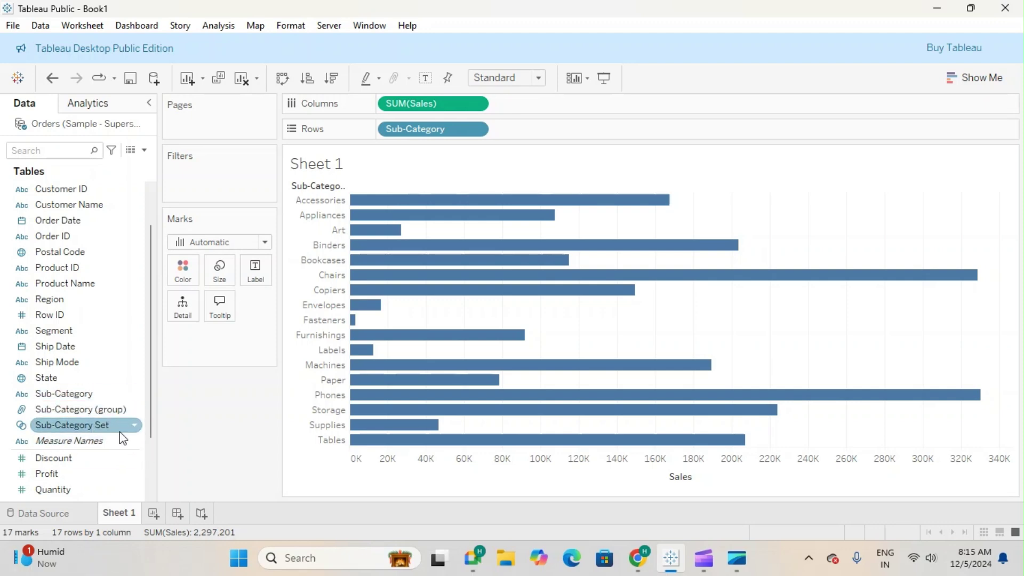
pyautogui.moveTo(92, 425); pyautogui.dragTo(66, 434)
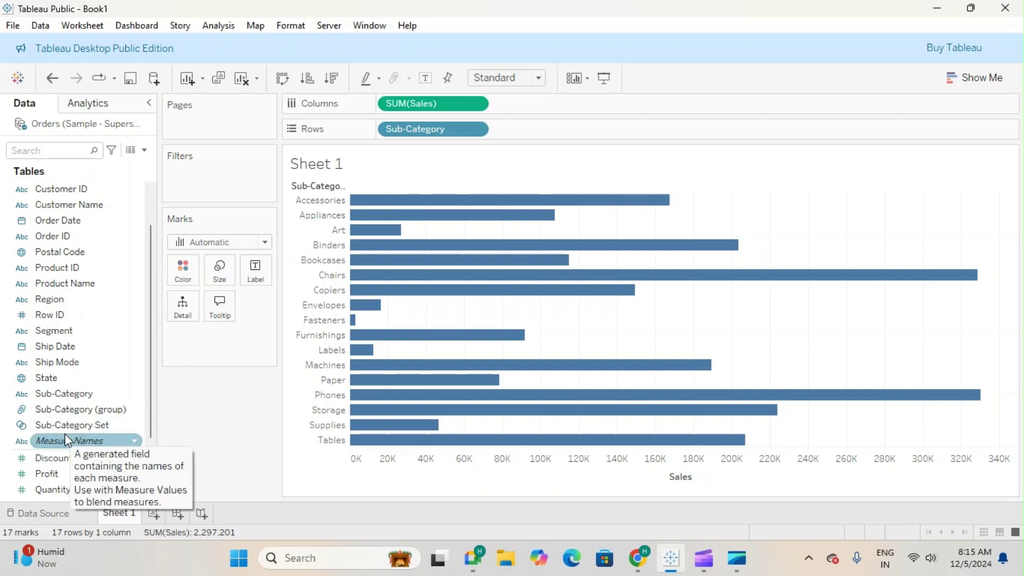
# Create a second set from the Sub-Category field containing Supplies and Tables.
pyautogui.moveTo(150, 288); pyautogui.dragTo(164, 402)
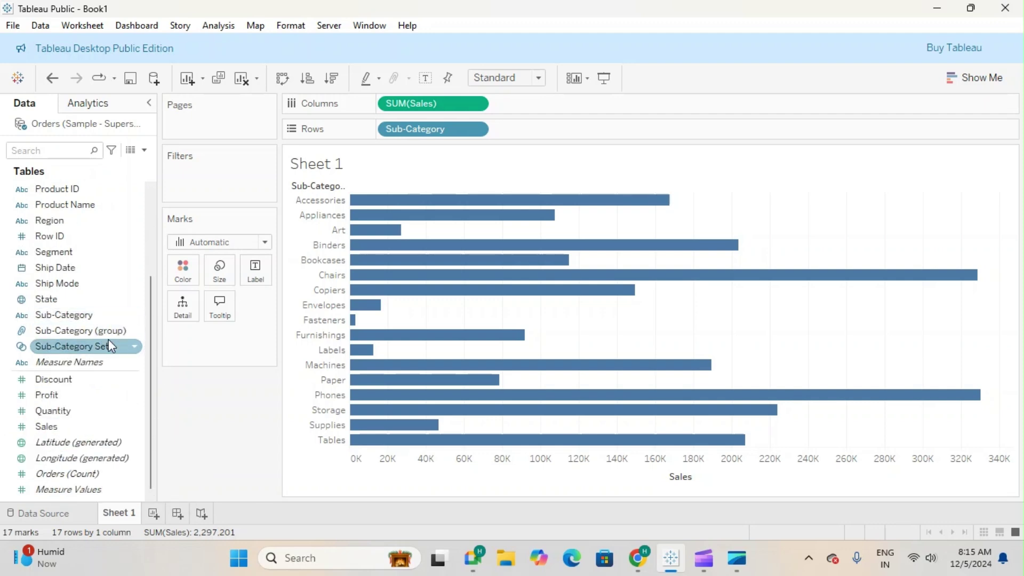
pyautogui.click(78, 315)
pyautogui.rightClick(78, 314)
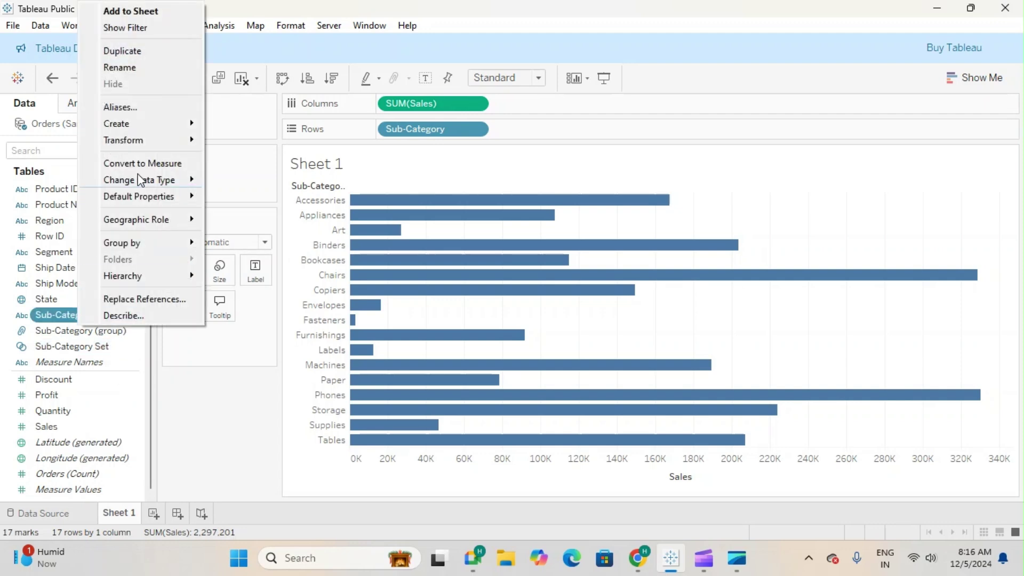
pyautogui.moveTo(147, 132)
pyautogui.click(264, 158)
pyautogui.scroll(-2, 392, 250)
pyautogui.click(371, 309)
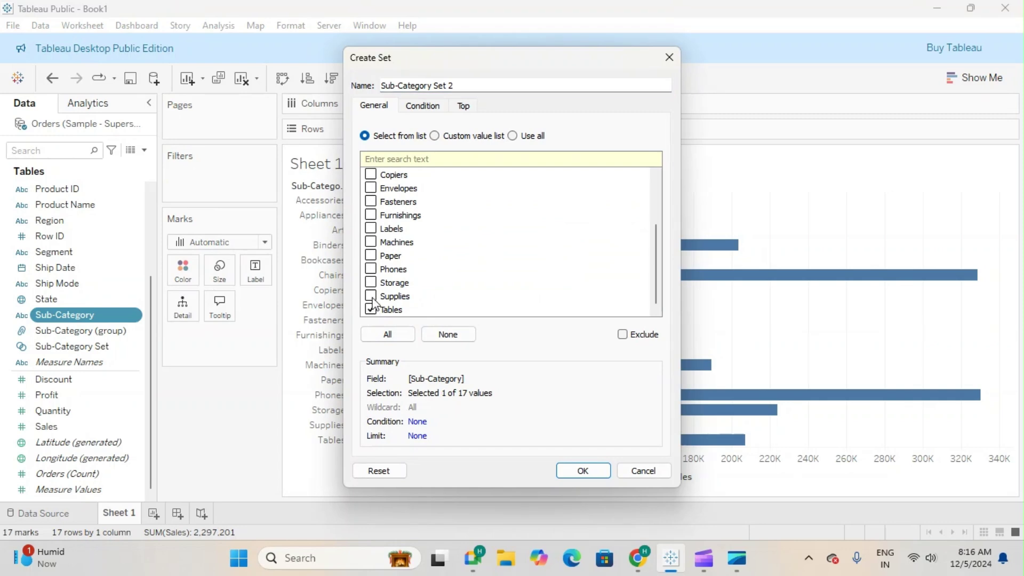
pyautogui.click(593, 477)
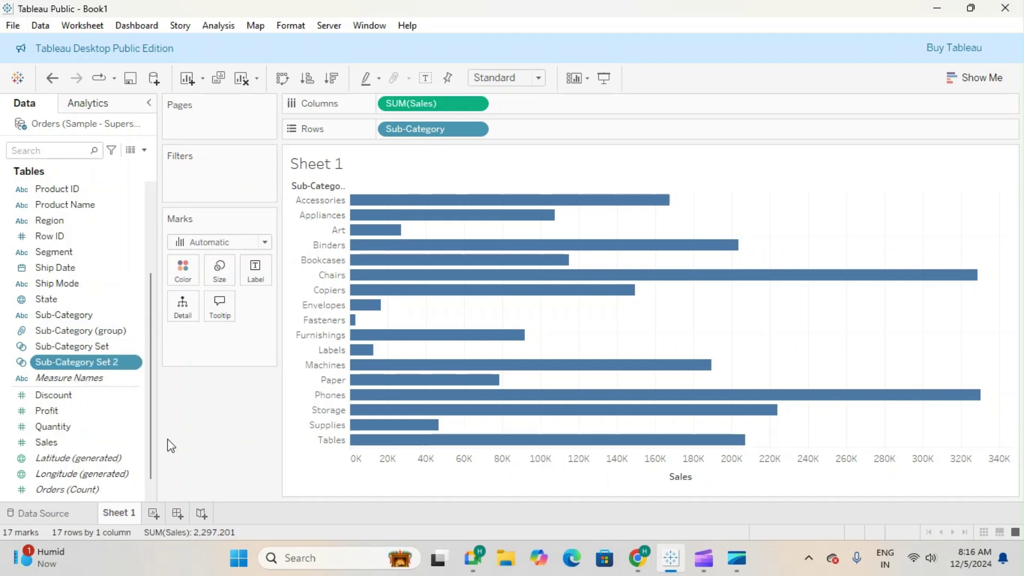
# Create a combined set with all members of Sub-Category Set and Sub-Category Set 2, and add it to Rows after Sub-Category.
pyautogui.keyDown('shift'); pyautogui.click(114, 346); pyautogui.keyUp('shift')
pyautogui.click(116, 360)
pyautogui.keyDown('ctrl'); pyautogui.click(118, 348); pyautogui.keyUp('ctrl')
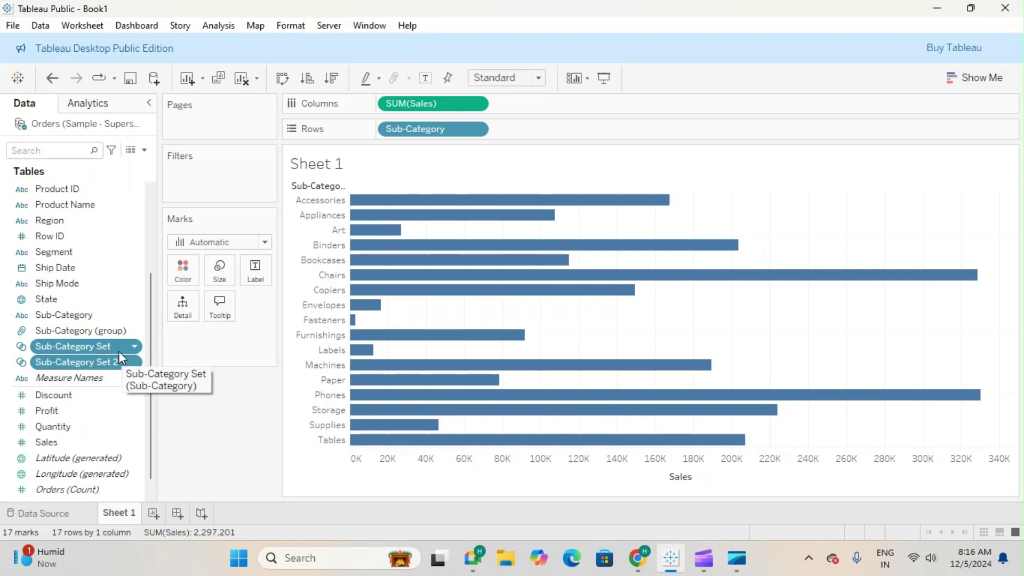
pyautogui.rightClick(109, 349)
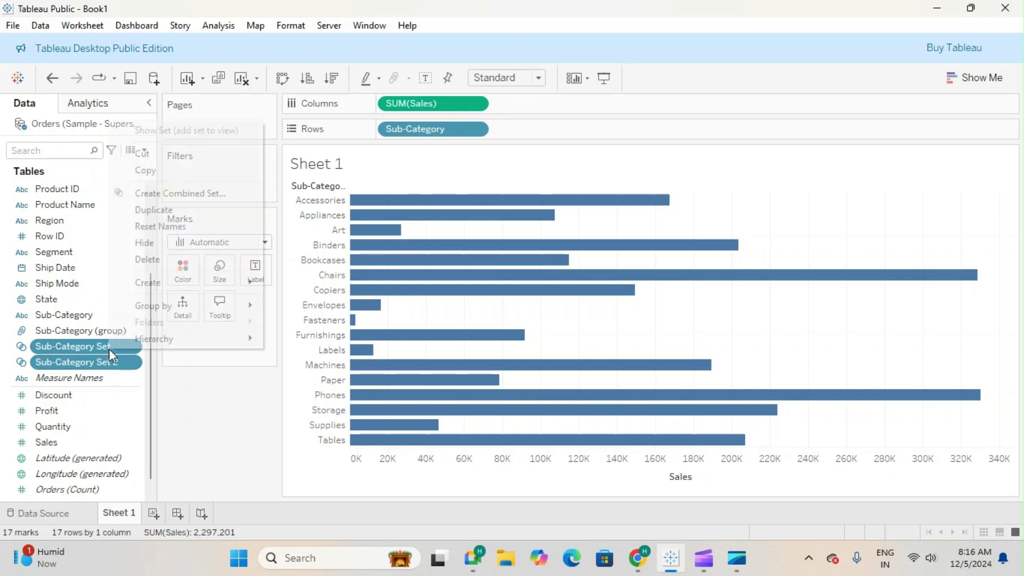
pyautogui.click(194, 199)
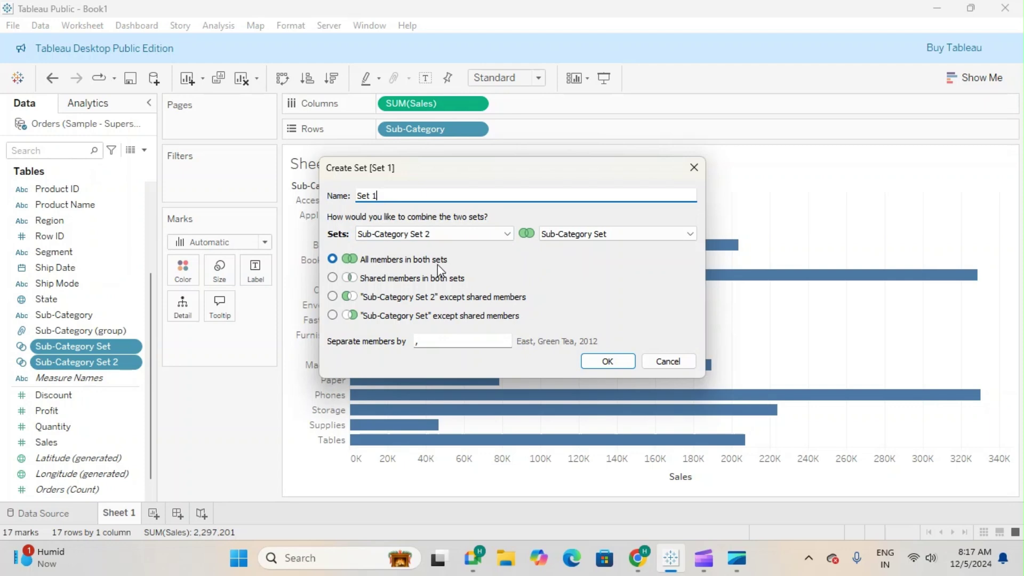
pyautogui.click(612, 364)
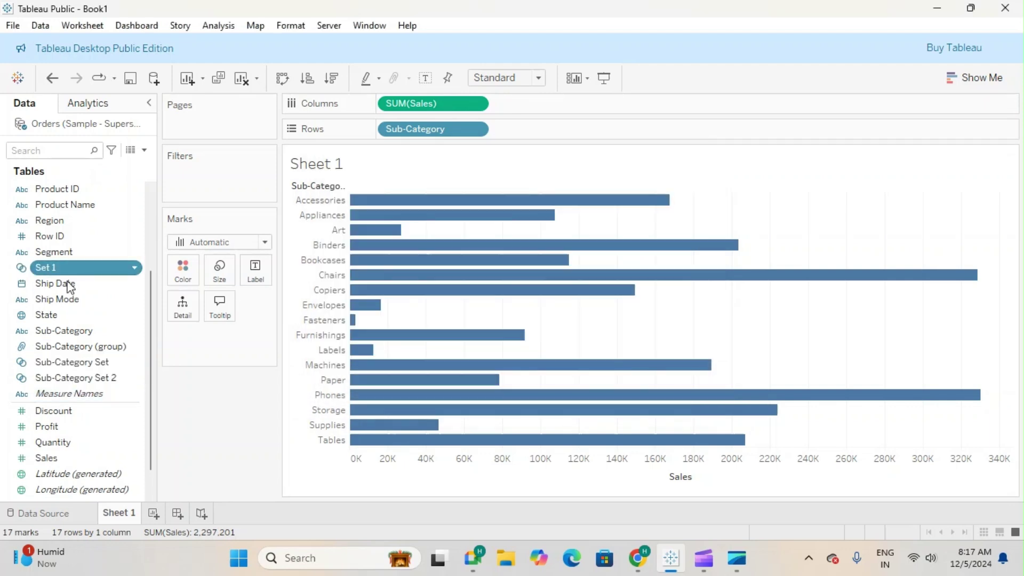
pyautogui.moveTo(67, 271); pyautogui.dragTo(545, 127)
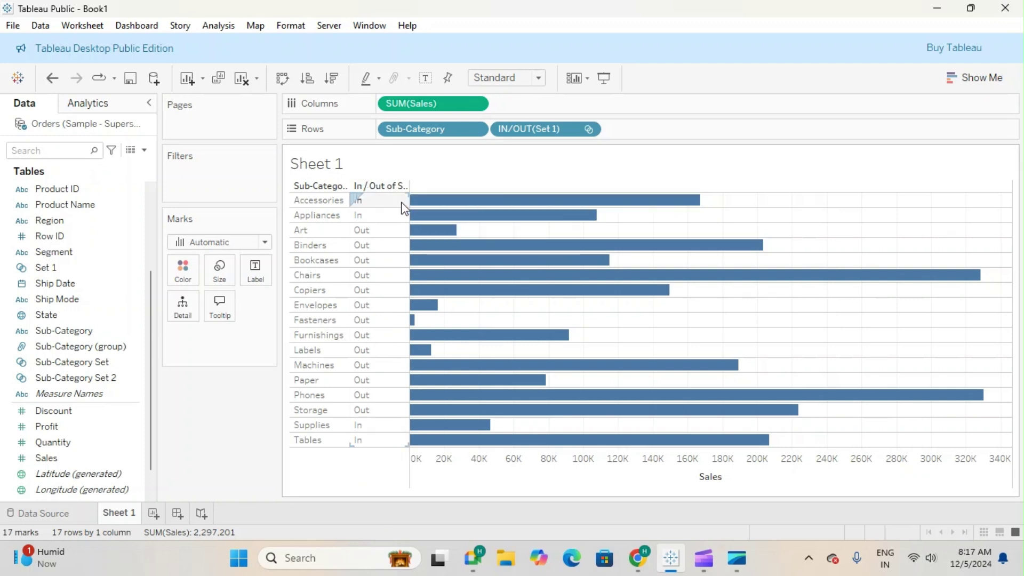
# Edit the combined set Set 1 to contain only the shared members in both sets.
pyautogui.click(70, 268)
pyautogui.rightClick(71, 272)
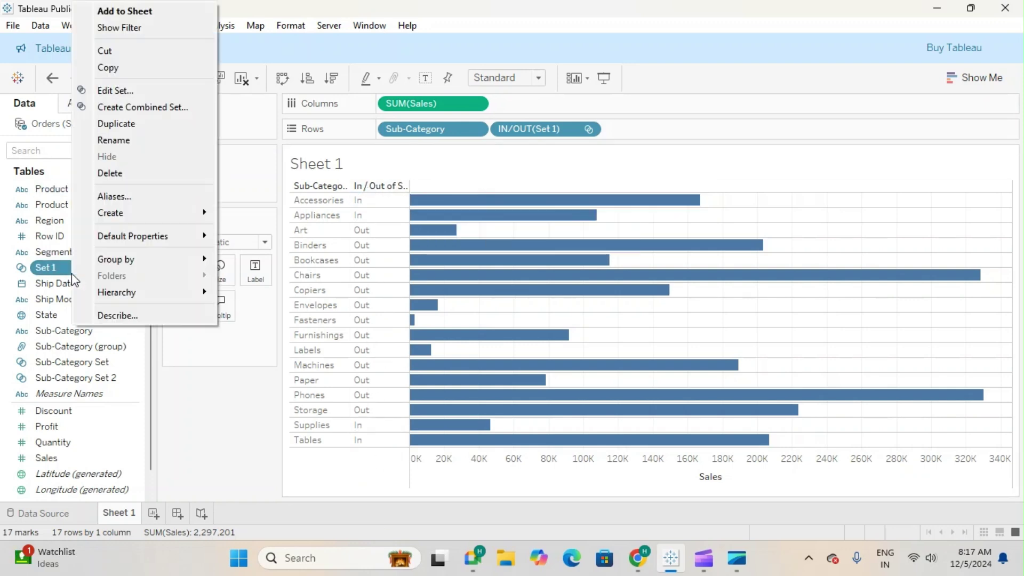
pyautogui.click(155, 90)
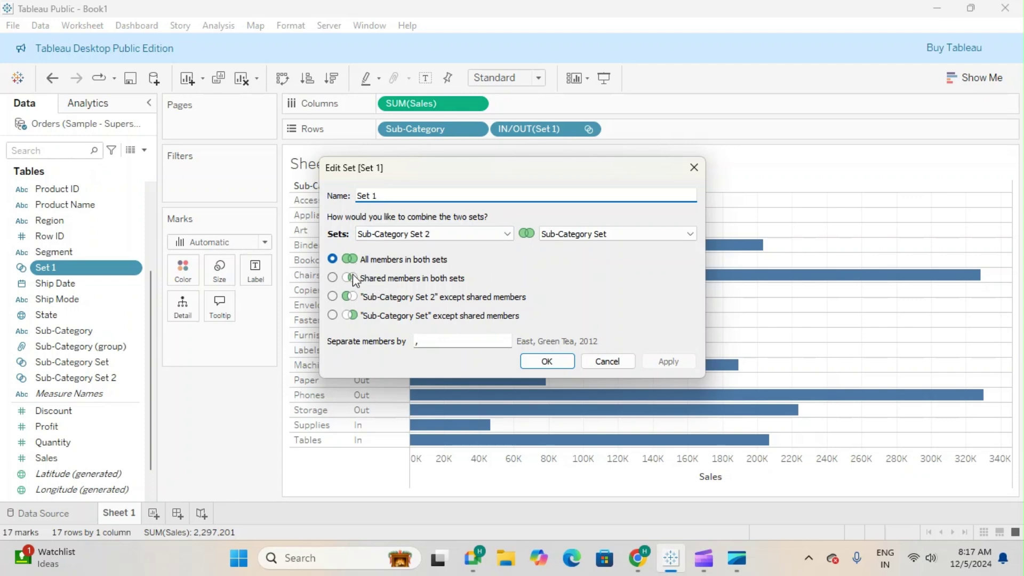
pyautogui.click(333, 278)
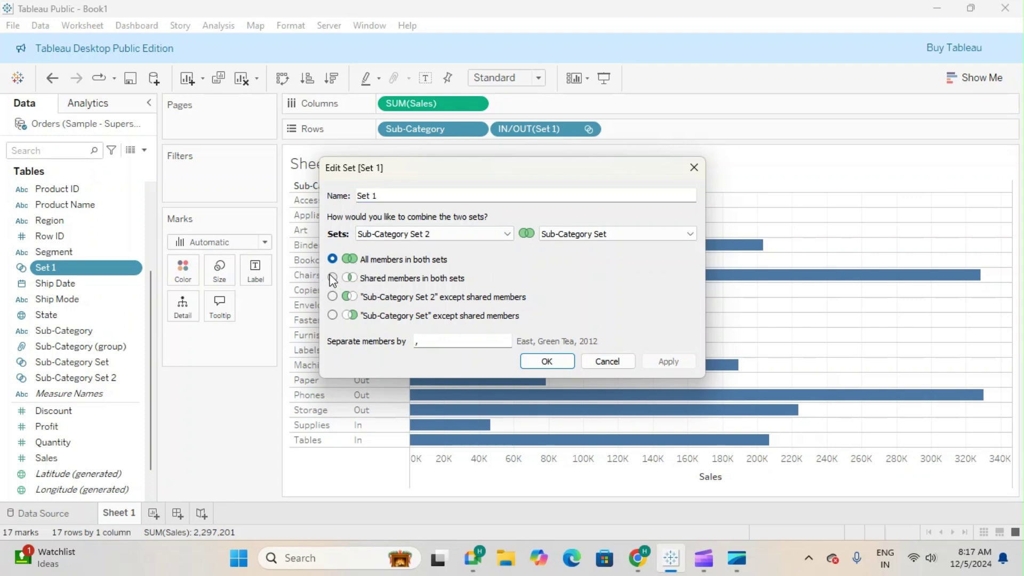
pyautogui.click(547, 361)
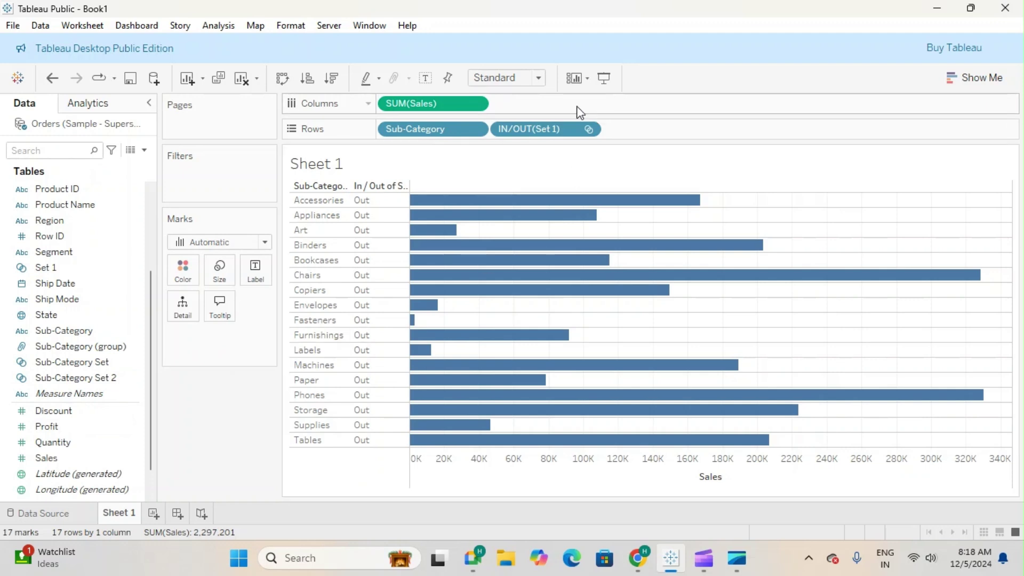
pyautogui.rightClick(109, 274)
pyautogui.click(171, 107)
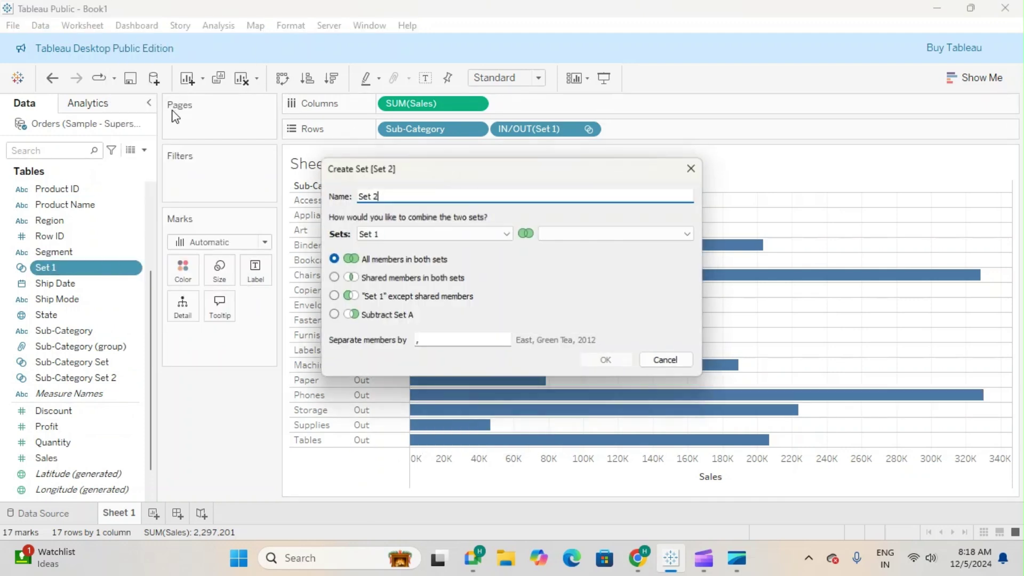
pyautogui.click(695, 173)
# Edit the combined set Set 1 to contain the members of Sub-Category Set 2 except shared members.
pyautogui.rightClick(128, 267)
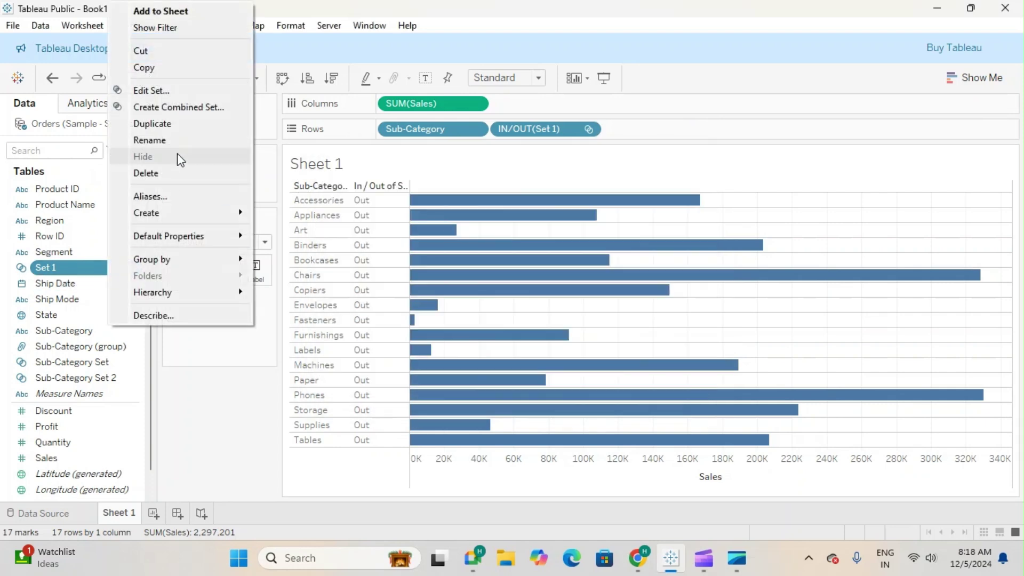
pyautogui.click(182, 88)
pyautogui.click(370, 299)
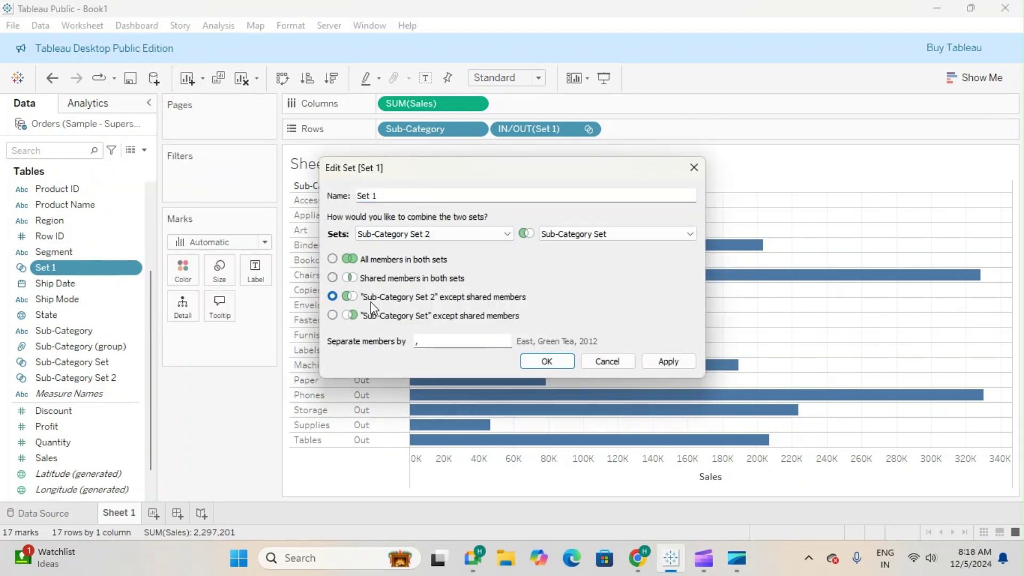
pyautogui.click(550, 366)
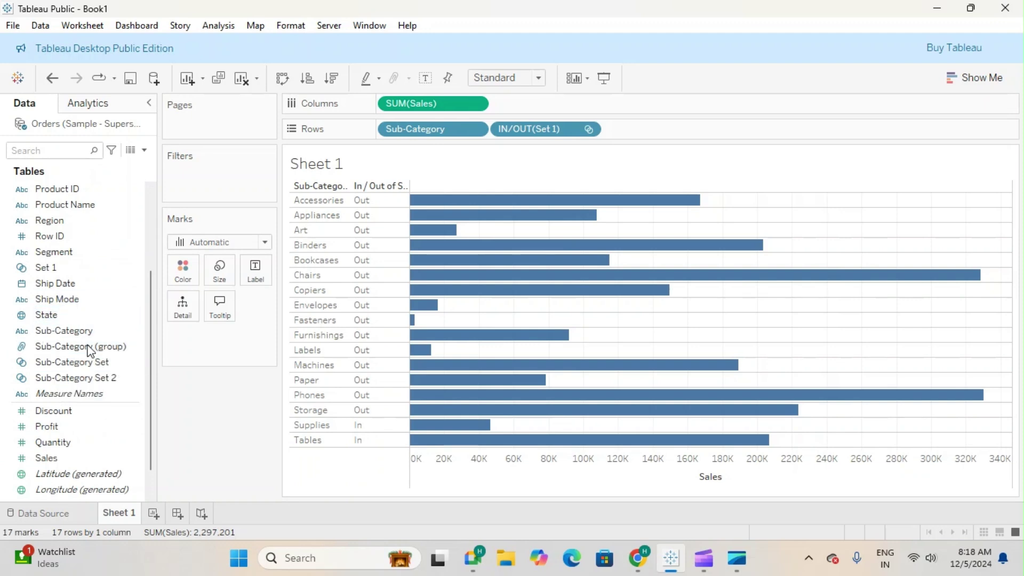
pyautogui.rightClick(83, 331)
pyautogui.click(254, 470)
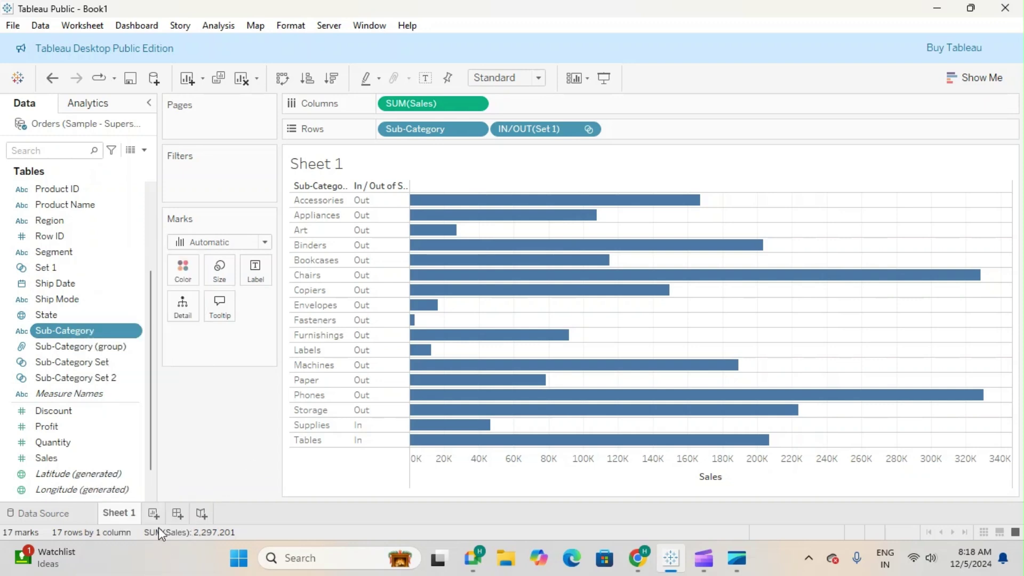
# Create a new worksheet and place Customer Name on Rows with all members added.
pyautogui.click(153, 513)
pyautogui.scroll(3, 71, 315)
pyautogui.moveTo(68, 236); pyautogui.dragTo(496, 127)
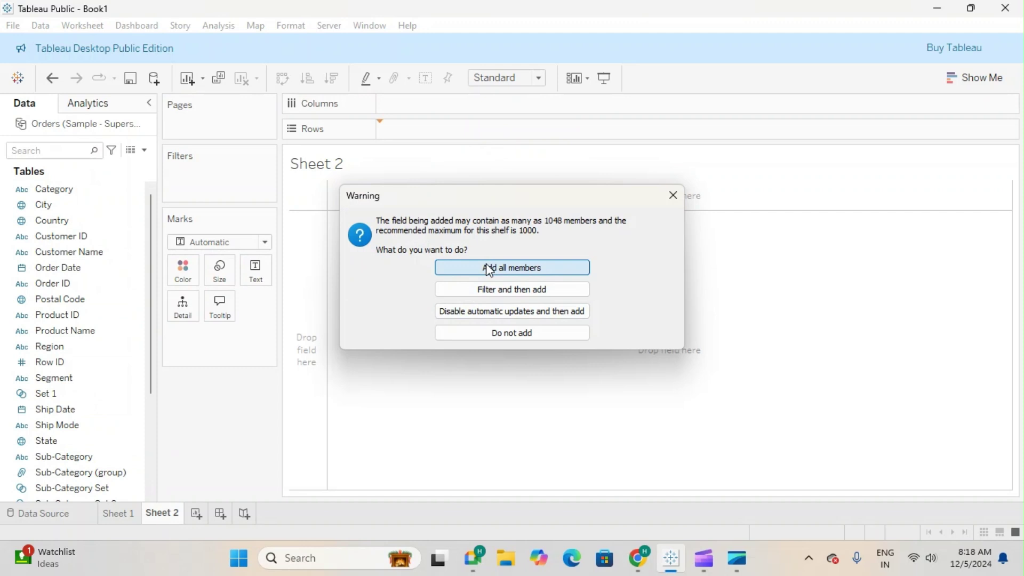
pyautogui.click(469, 270)
# Add Sales to Columns and sort the customers in descending order of sales.
pyautogui.scroll(-3, 55, 420)
pyautogui.moveTo(55, 420); pyautogui.dragTo(523, 113)
pyautogui.click(335, 81)
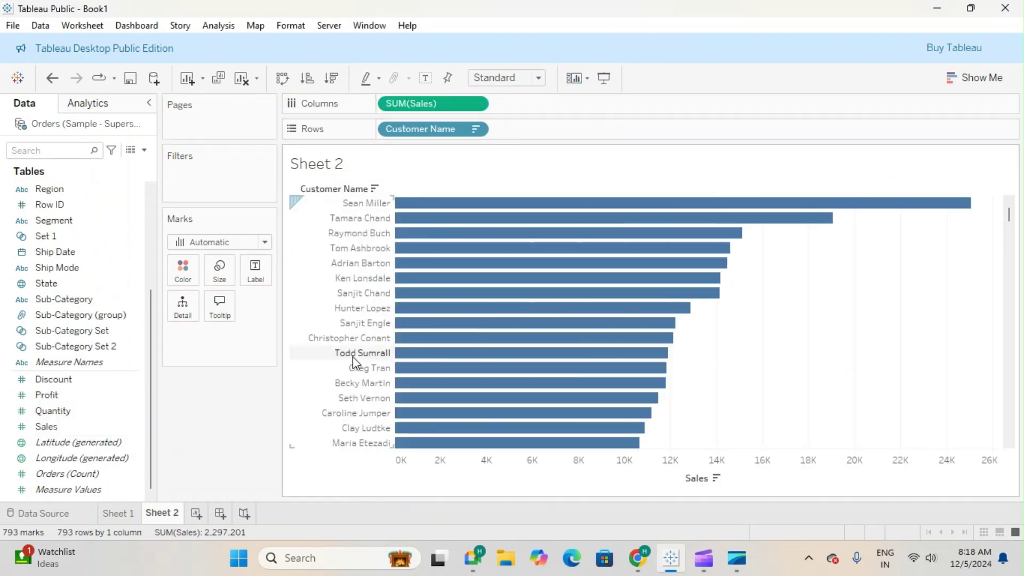
# Create a set from the Customer Name field containing the top 10 customers by Sum of Sales.
pyautogui.scroll(3, 99, 329)
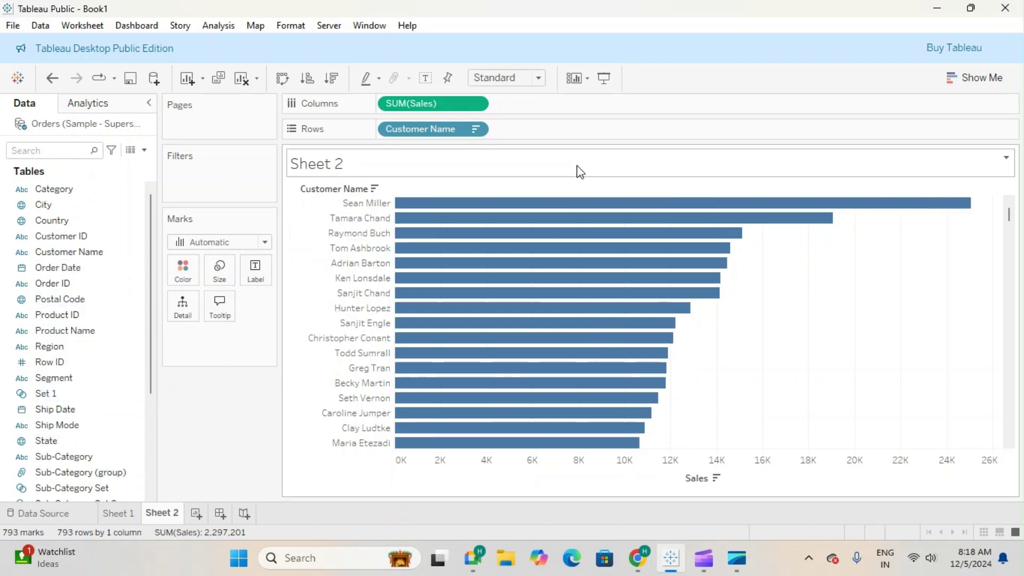
pyautogui.click(68, 259)
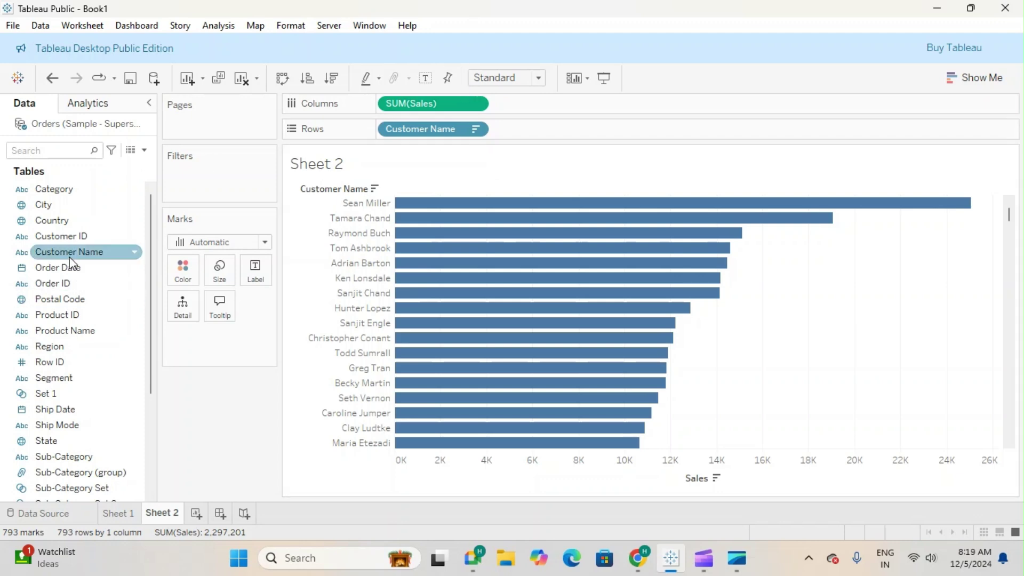
pyautogui.rightClick(71, 263)
pyautogui.moveTo(155, 121)
pyautogui.click(255, 157)
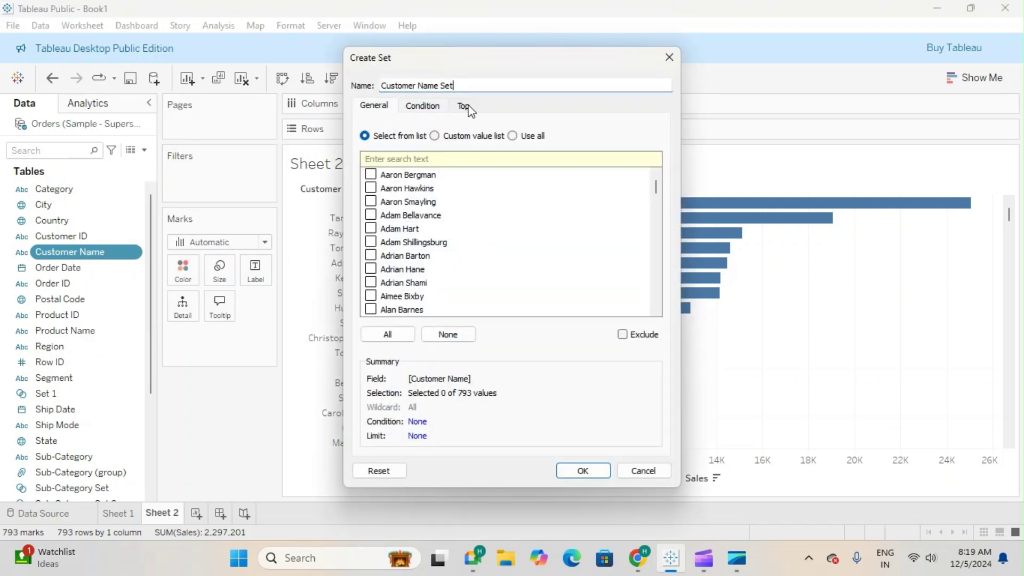
pyautogui.click(464, 107)
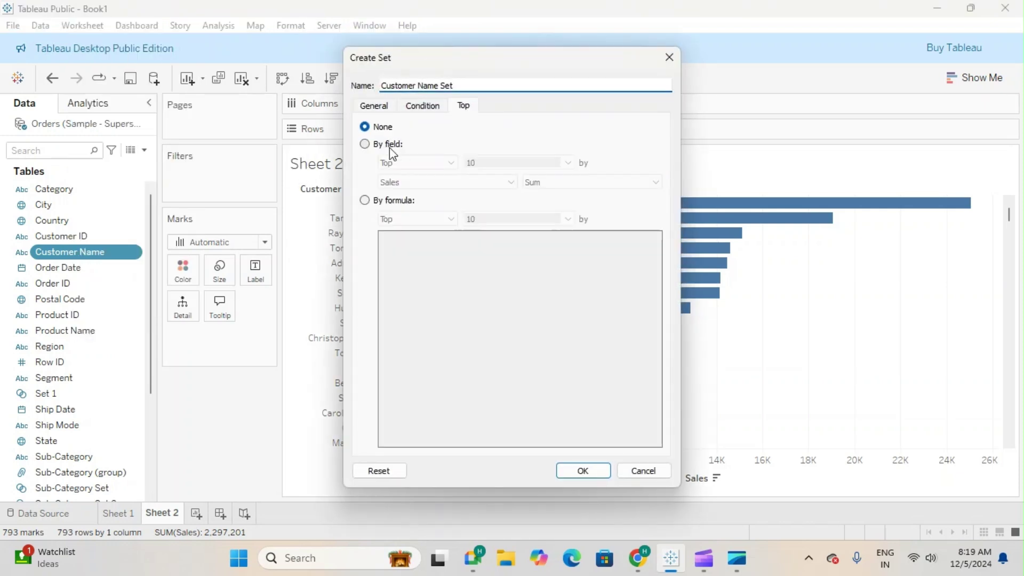
pyautogui.click(366, 144)
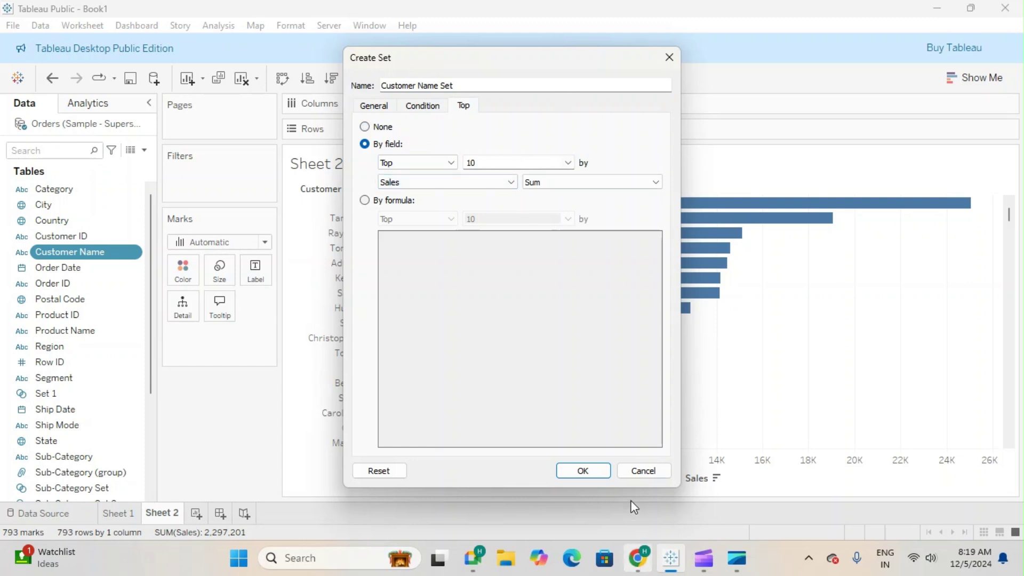
pyautogui.click(583, 471)
# Filter the sheet to the In members of Customer Name Set, then remove that filter.
pyautogui.moveTo(78, 274); pyautogui.dragTo(243, 175)
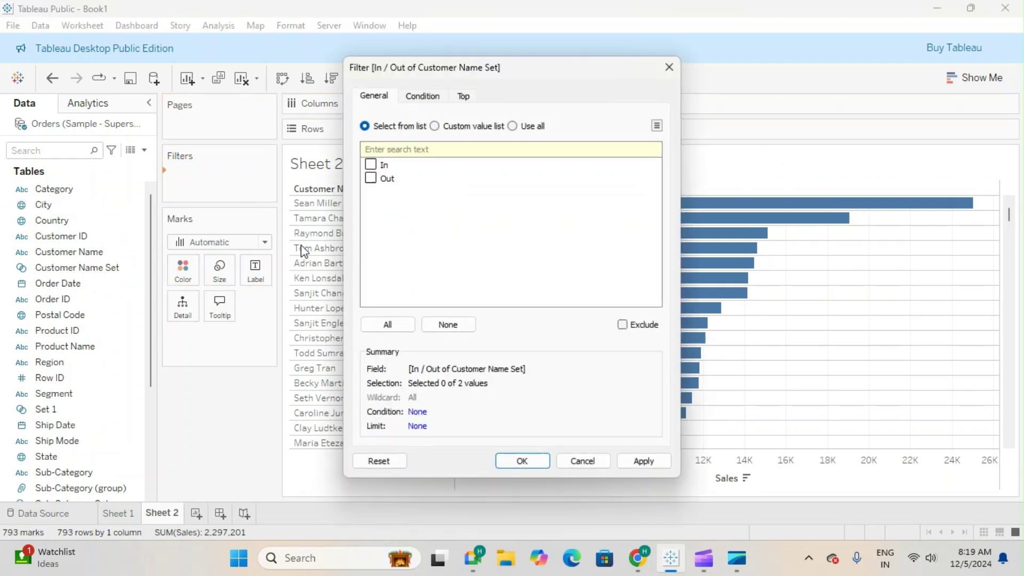
pyautogui.click(522, 461)
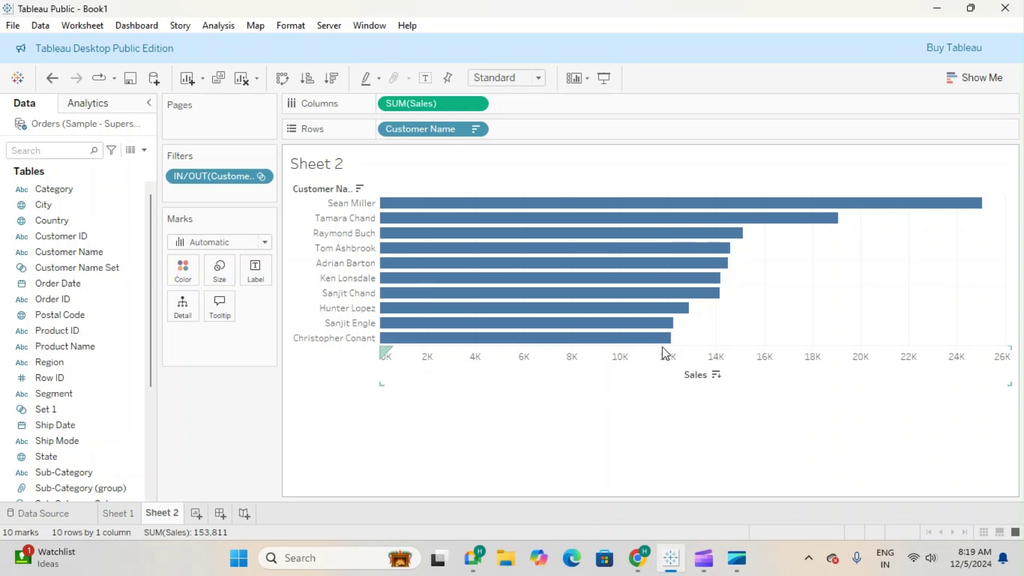
pyautogui.moveTo(210, 176); pyautogui.dragTo(256, 8)
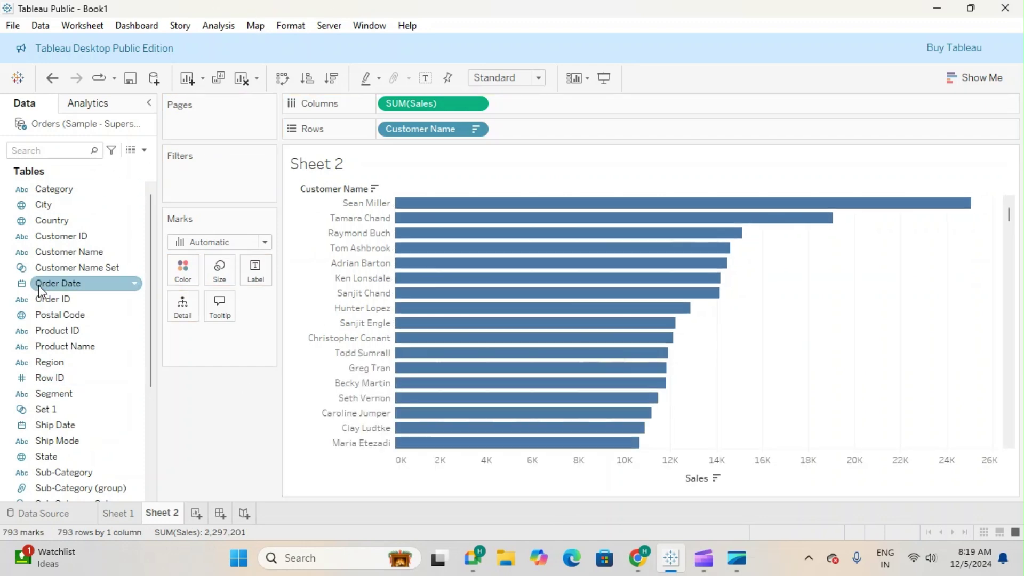
# Create a second set from the Customer Name field containing the bottom 10 customers by Sum of Sales.
pyautogui.rightClick(82, 253)
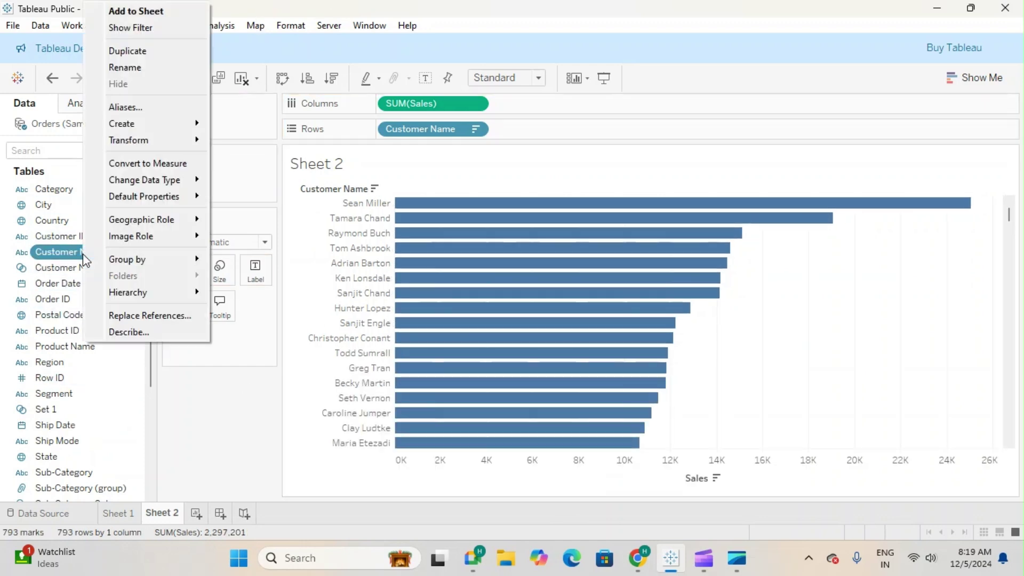
pyautogui.moveTo(160, 123)
pyautogui.click(283, 152)
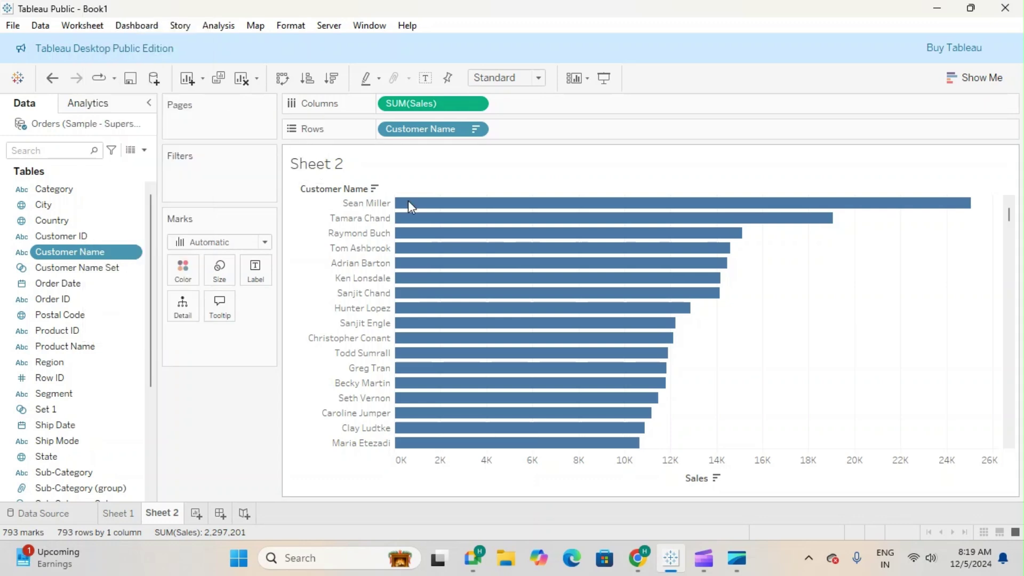
pyautogui.click(462, 106)
pyautogui.click(387, 144)
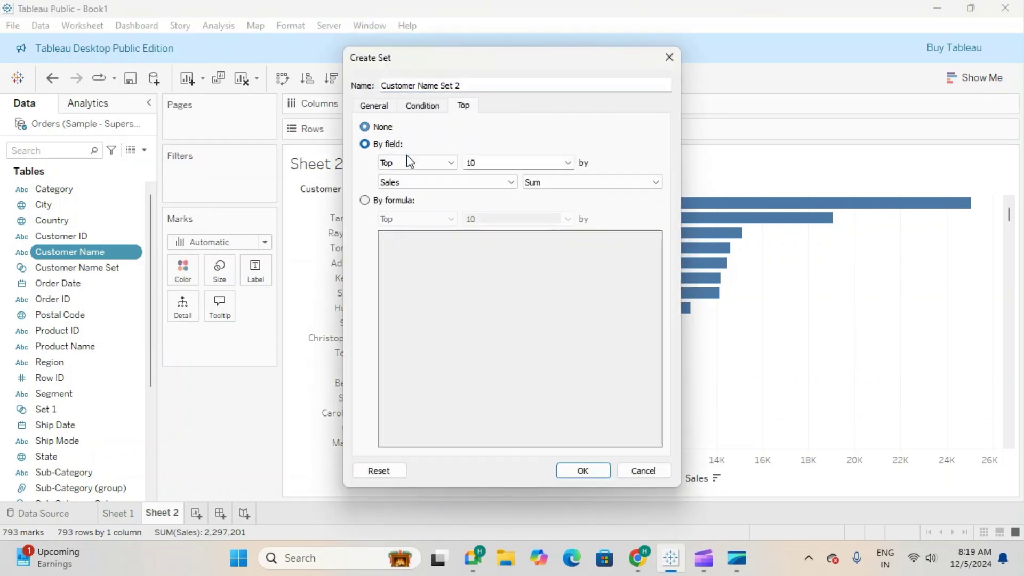
pyautogui.click(453, 162)
pyautogui.click(433, 185)
pyautogui.click(583, 471)
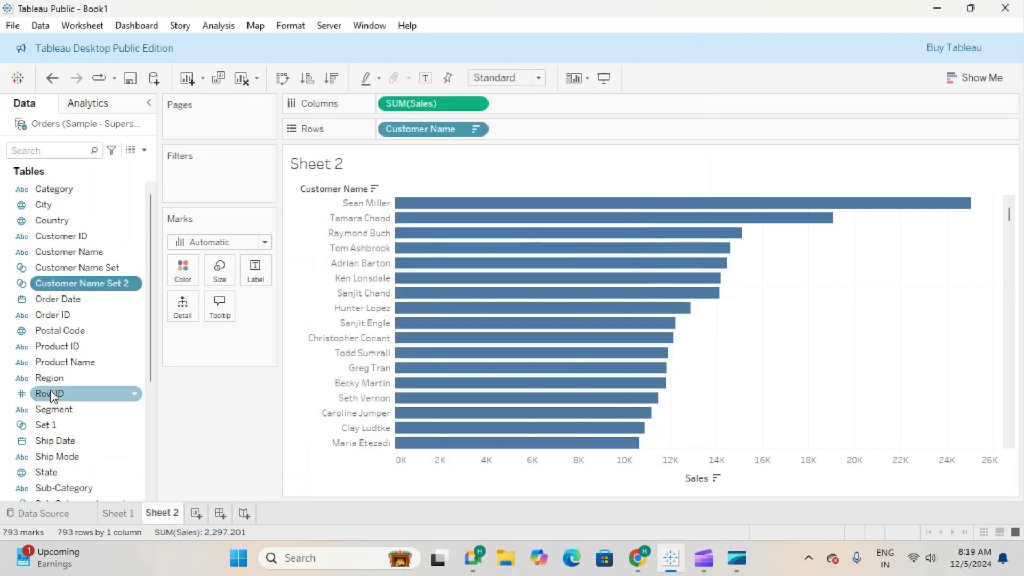
# Add Customer Name Set 2 to Rows after Customer Name and sort the customers in ascending order of sales.
pyautogui.moveTo(83, 283); pyautogui.dragTo(544, 134)
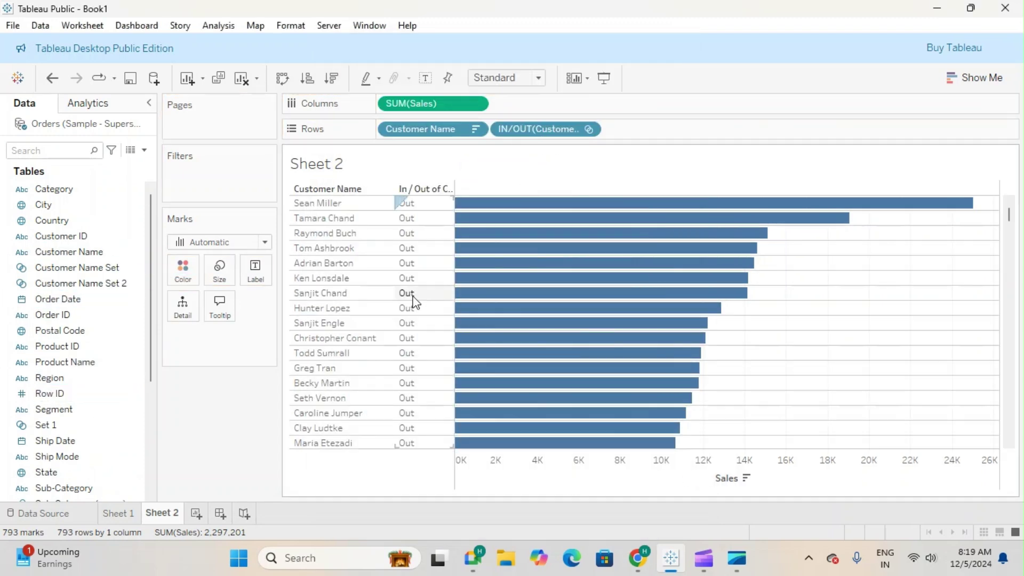
pyautogui.click(307, 81)
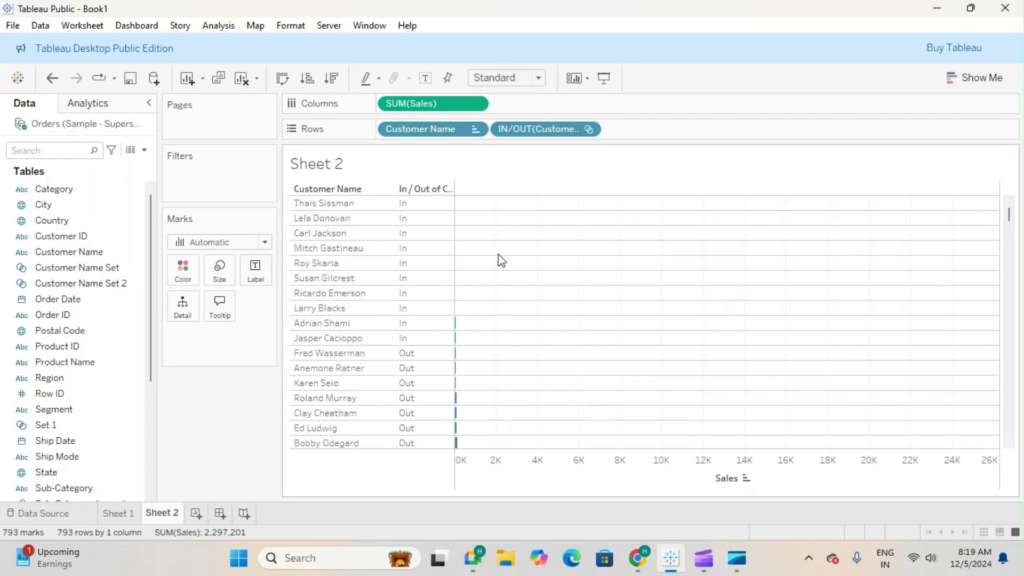
# Remove Customer Name Set 2 and Customer Name from Rows.
pyautogui.moveTo(550, 132); pyautogui.dragTo(69, 279)
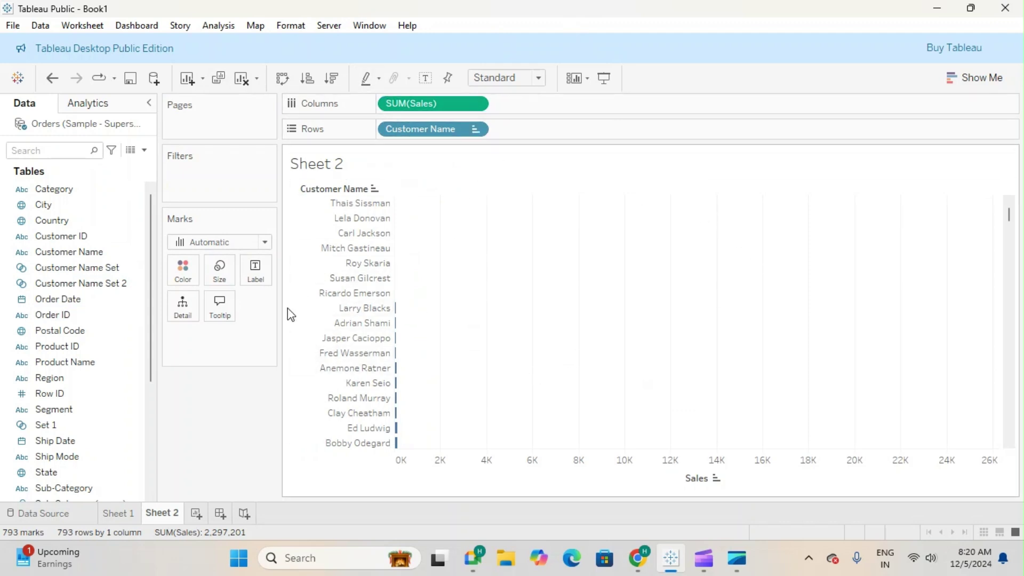
pyautogui.click(60, 289)
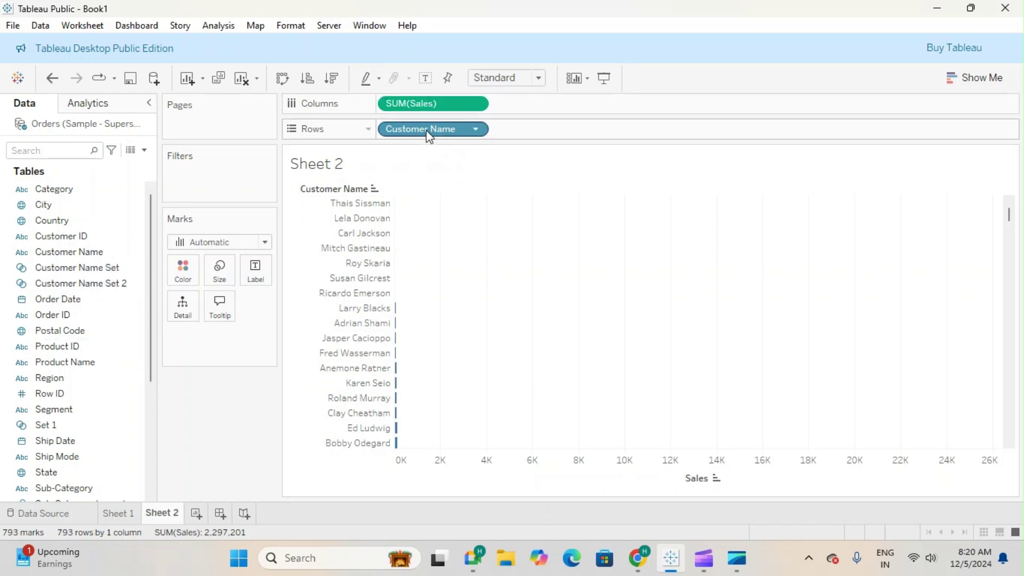
pyautogui.moveTo(428, 131); pyautogui.dragTo(478, 6)
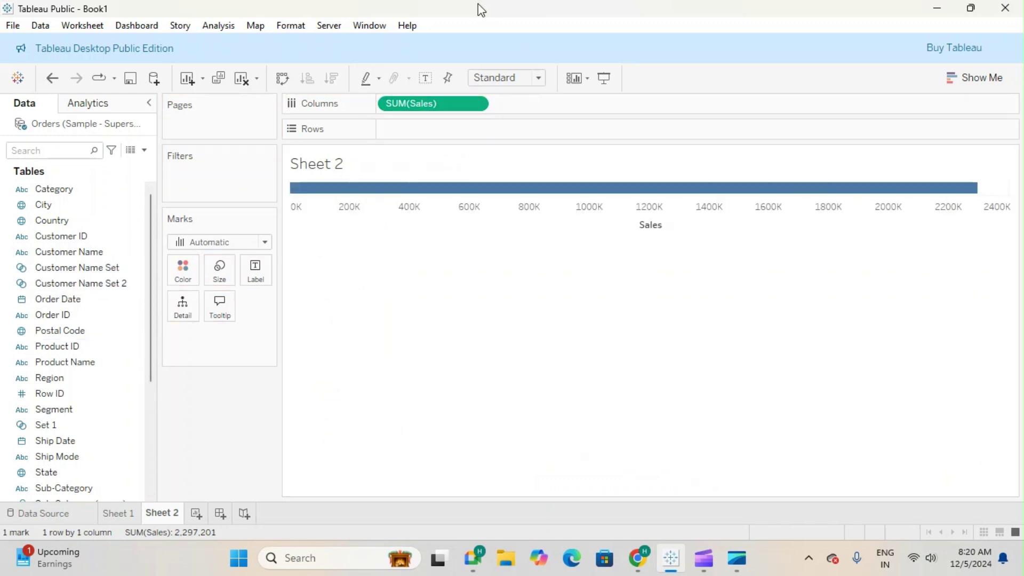
# Create a combined set with all members of Customer Name Set and Customer Name Set 2.
pyautogui.click(96, 282)
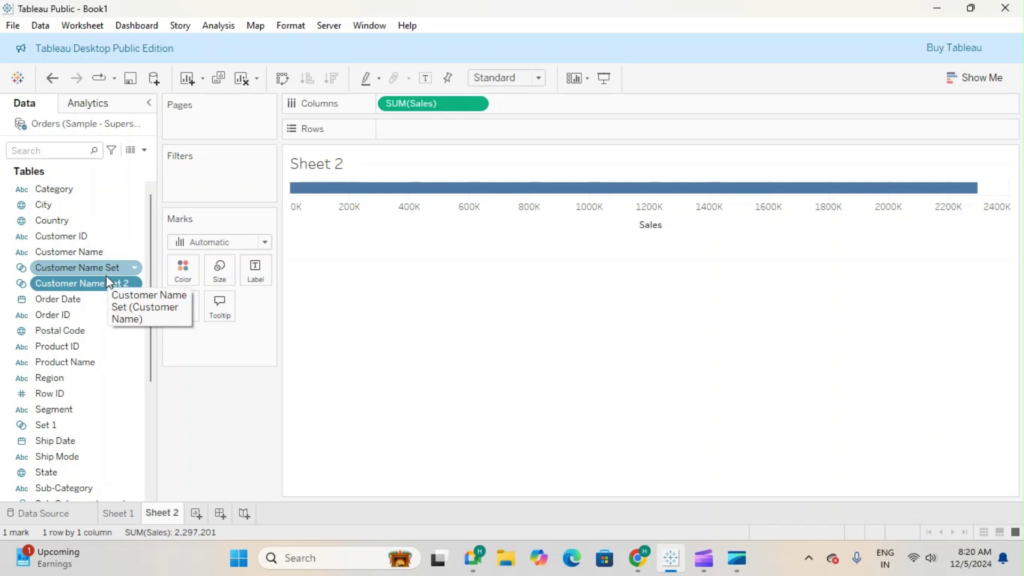
pyautogui.rightClick(107, 282)
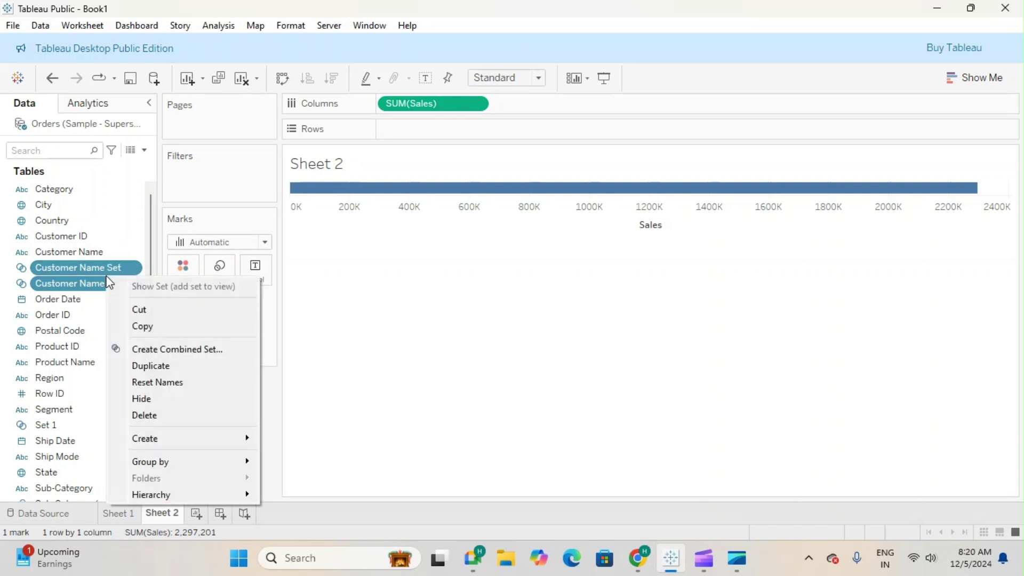
pyautogui.click(192, 348)
pyautogui.click(611, 362)
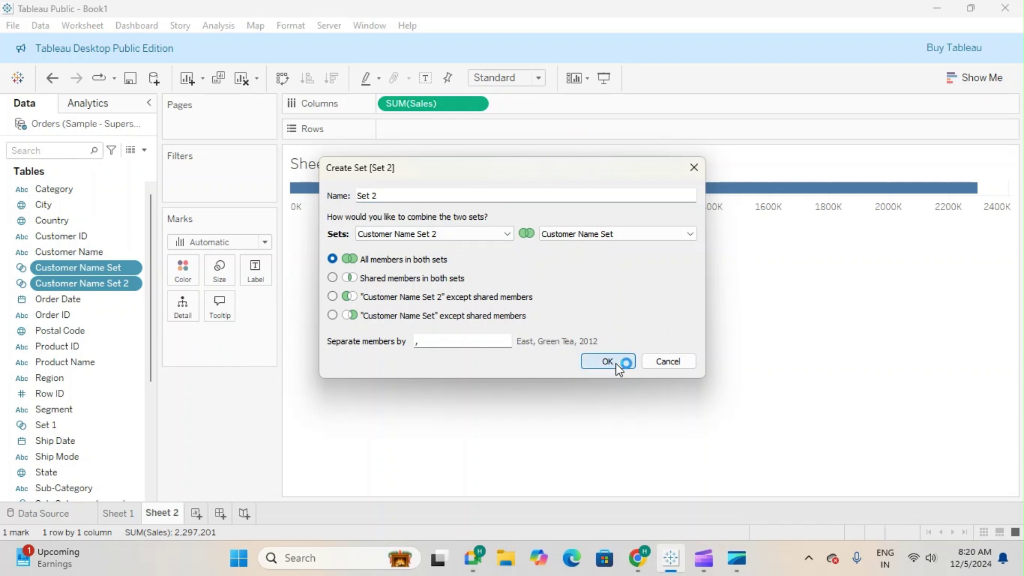
# Filter the sheet to the In members of Set 2 and place Customer Name on Rows in descending order of sales.
pyautogui.moveTo(53, 447); pyautogui.dragTo(217, 179)
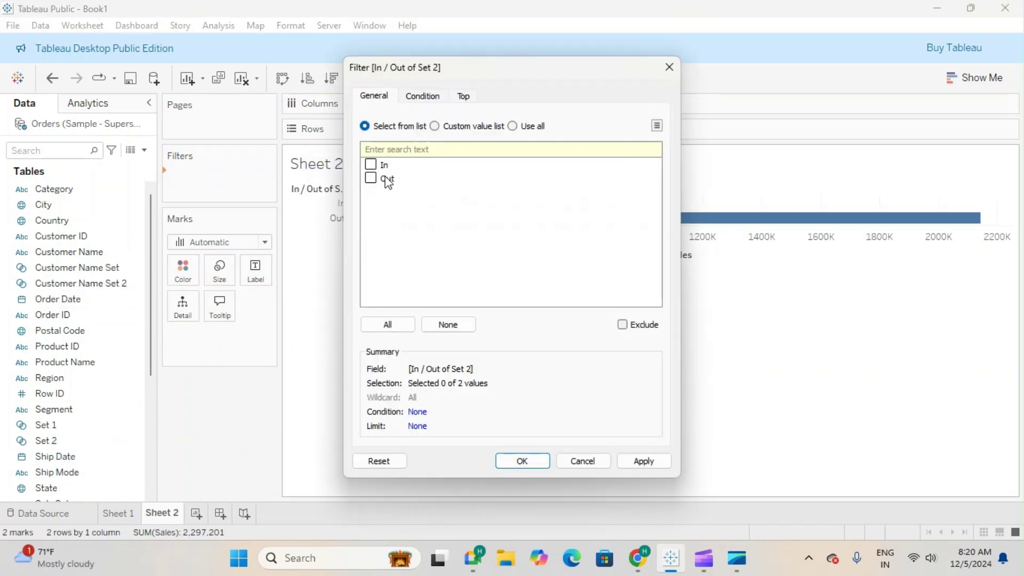
pyautogui.click(520, 462)
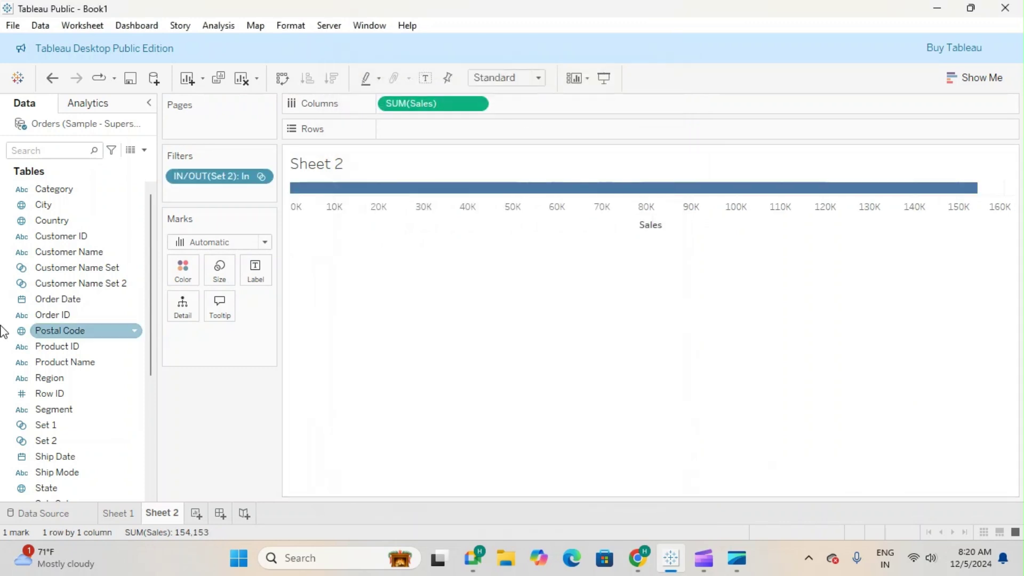
pyautogui.moveTo(74, 252); pyautogui.dragTo(480, 129)
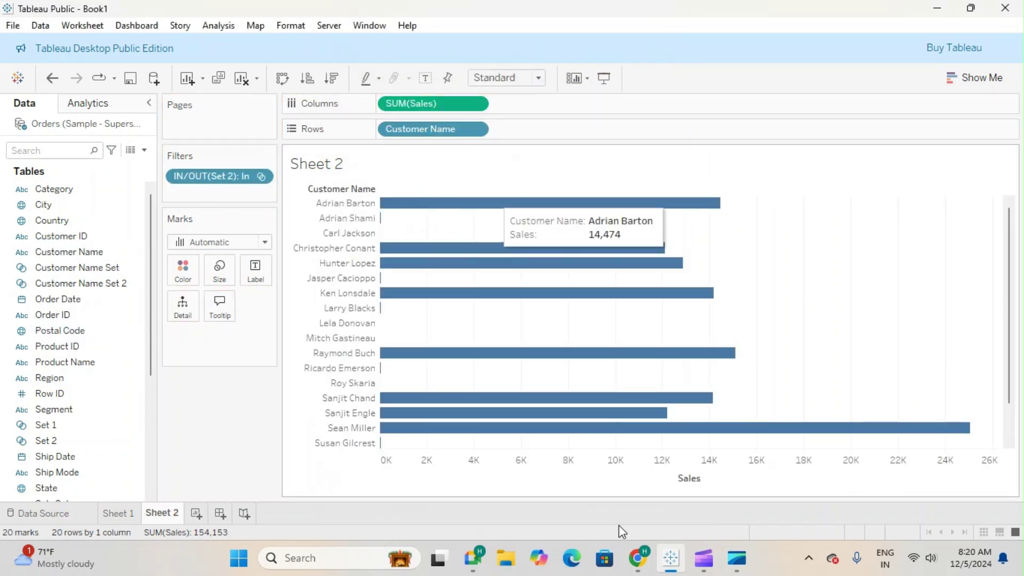
pyautogui.click(341, 84)
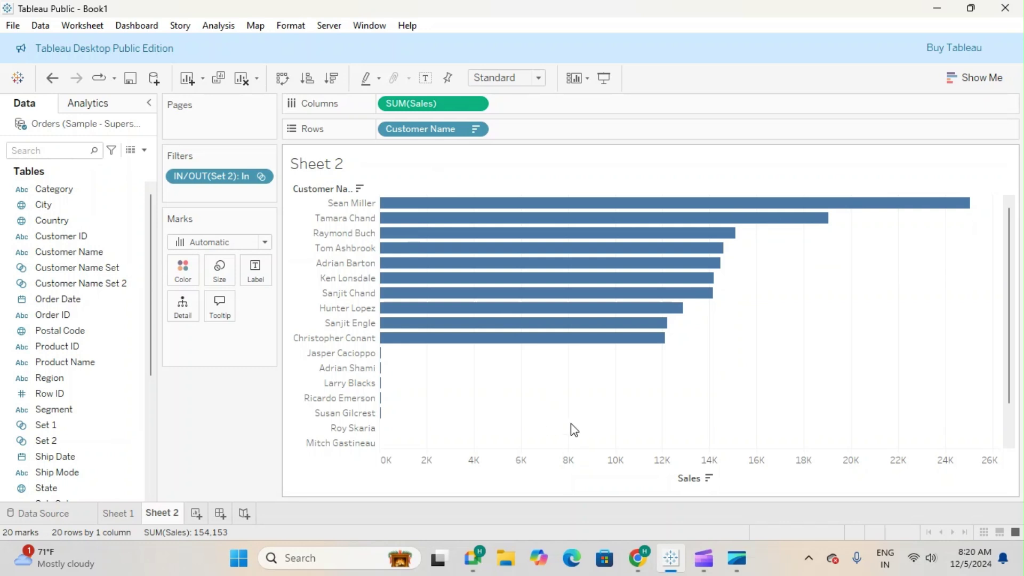
# Show the sales value labels on the customer bars and review the combined list of customers.
pyautogui.scroll(-2, 572, 416)
pyautogui.scroll(2, 571, 410)
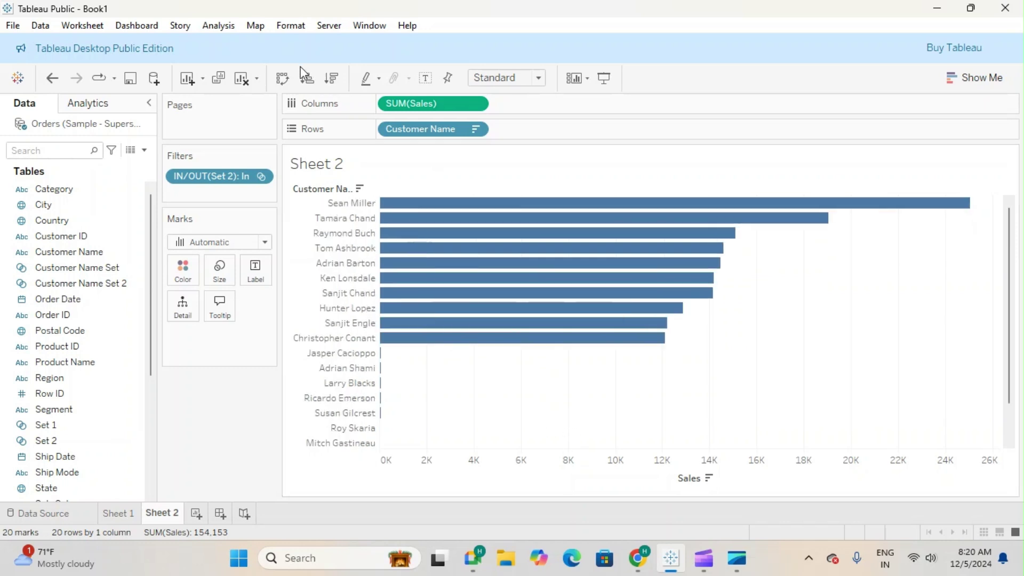
pyautogui.click(425, 78)
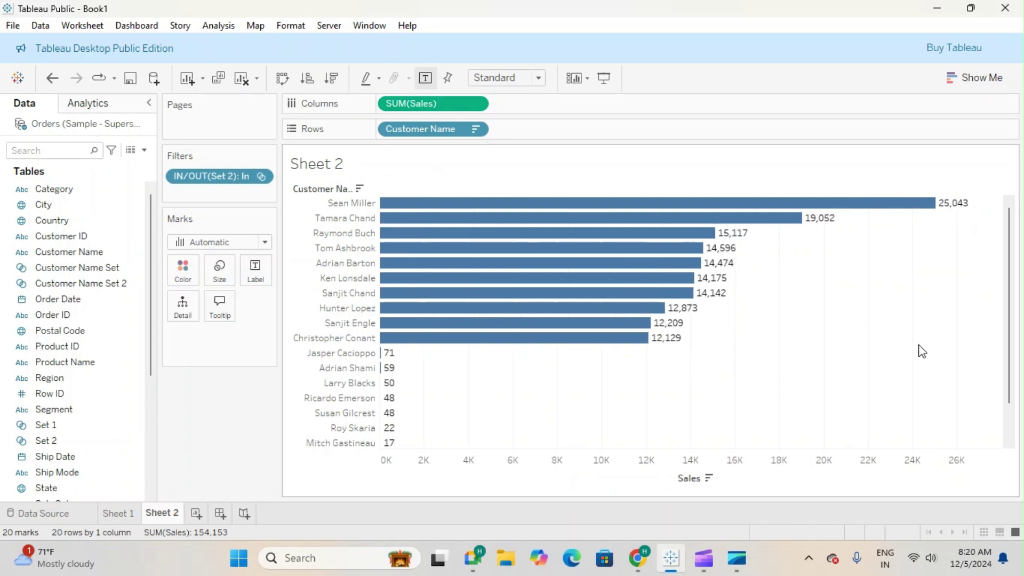
pyautogui.scroll(-2, 926, 360)
pyautogui.scroll(2, 931, 341)
# Remove the Set 2 filter, try a single customer name set as the filter instead, and clear it again.
pyautogui.moveTo(214, 183); pyautogui.dragTo(255, 6)
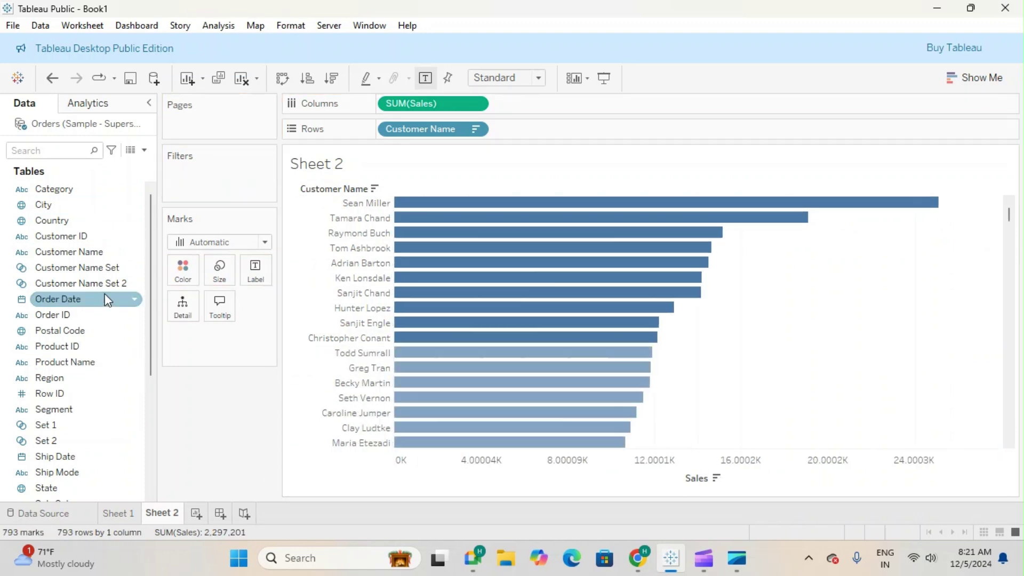
pyautogui.moveTo(82, 267); pyautogui.dragTo(216, 185)
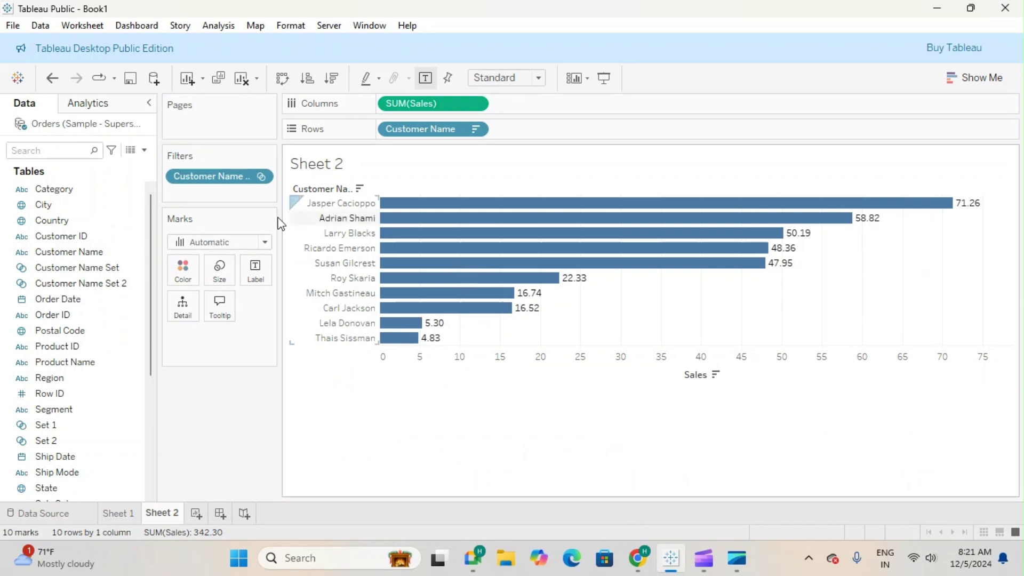
pyautogui.moveTo(207, 176); pyautogui.dragTo(108, 286)
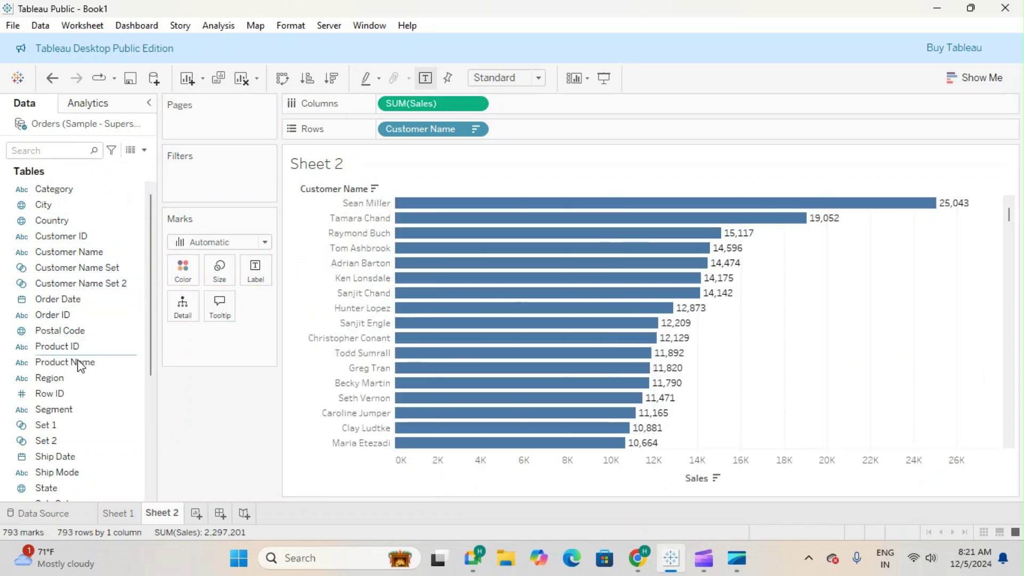
# Filter the customer bars by the combined Set 2, review the listed customers, and remove the filter again.
pyautogui.moveTo(59, 445); pyautogui.dragTo(195, 188)
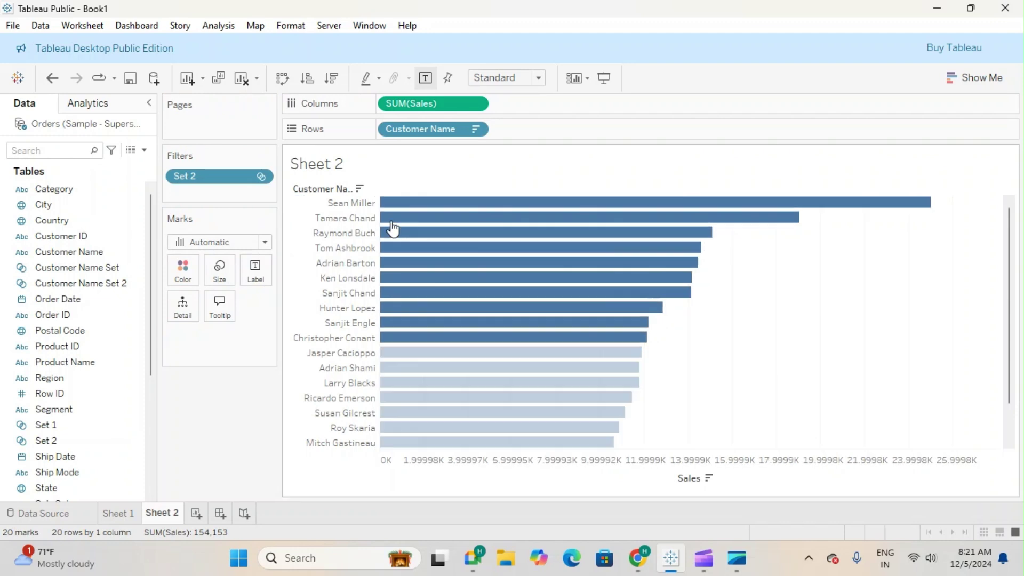
pyautogui.scroll(-1, 585, 392)
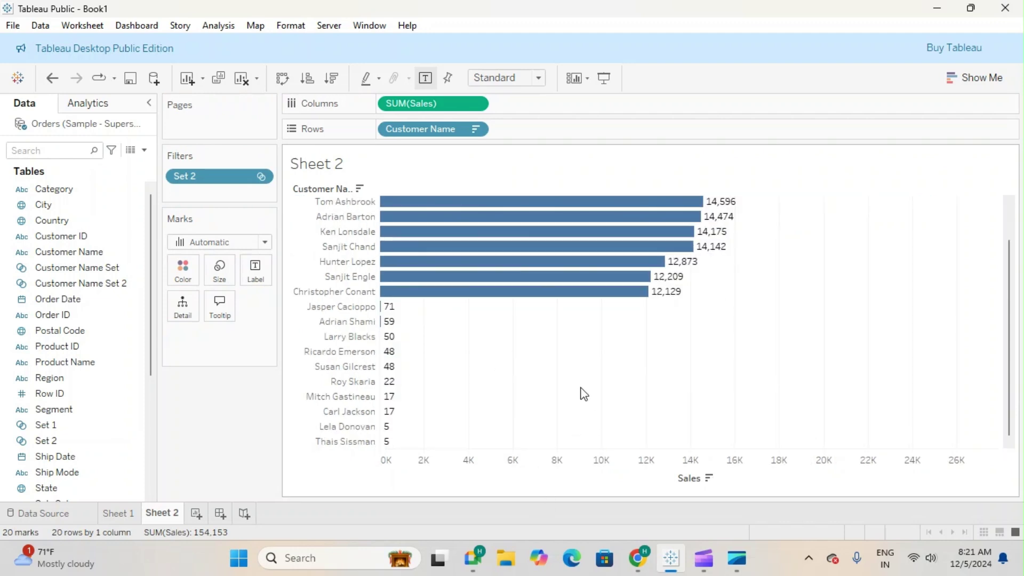
pyautogui.scroll(1, 578, 402)
pyautogui.moveTo(209, 176); pyautogui.dragTo(388, 7)
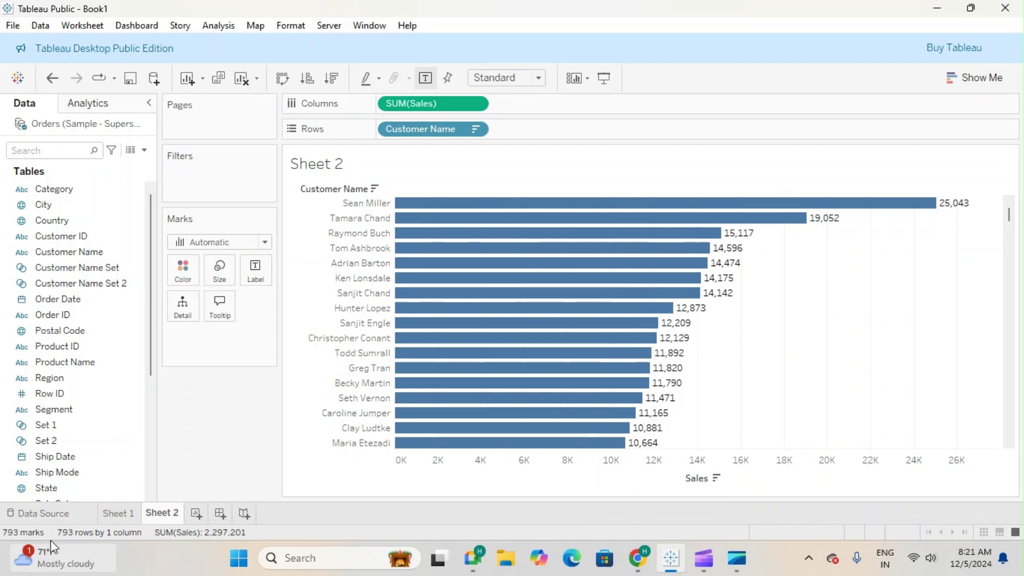
# Open the definition of Sub-Category (group), examine the members of its Acc group, and close it without changes.
pyautogui.moveTo(60, 427); pyautogui.dragTo(174, 142)
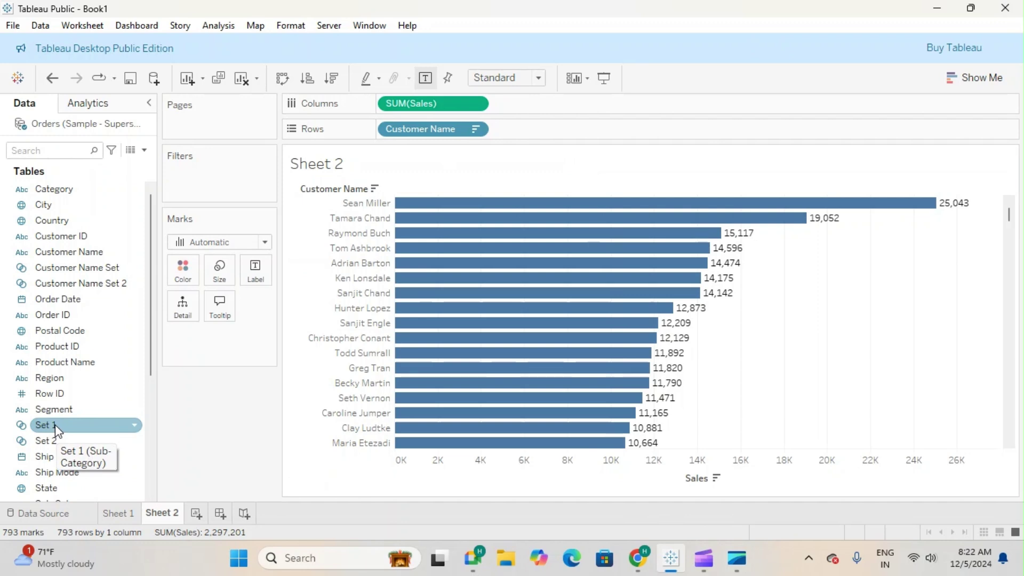
pyautogui.scroll(-2, 106, 448)
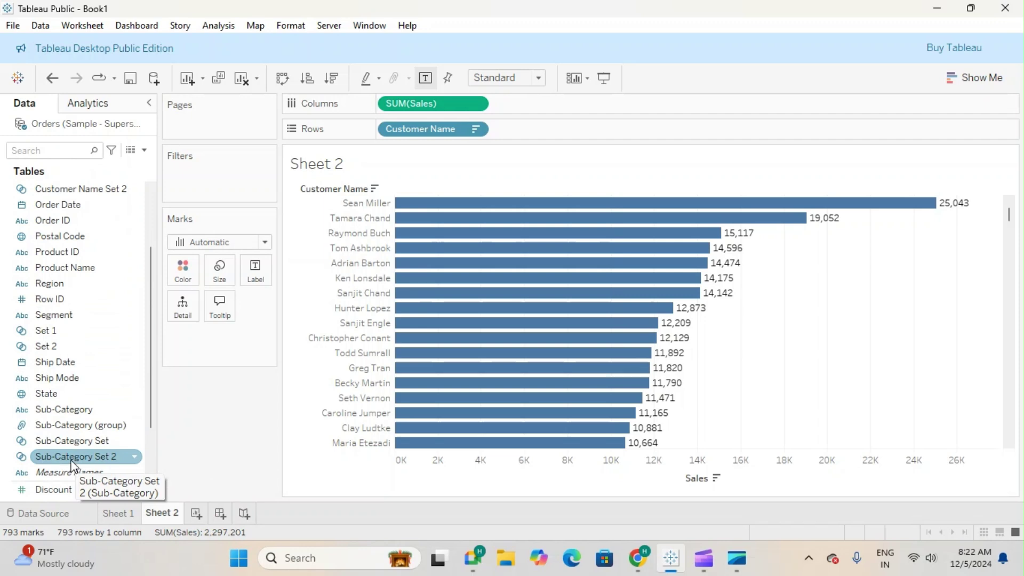
pyautogui.rightClick(126, 426)
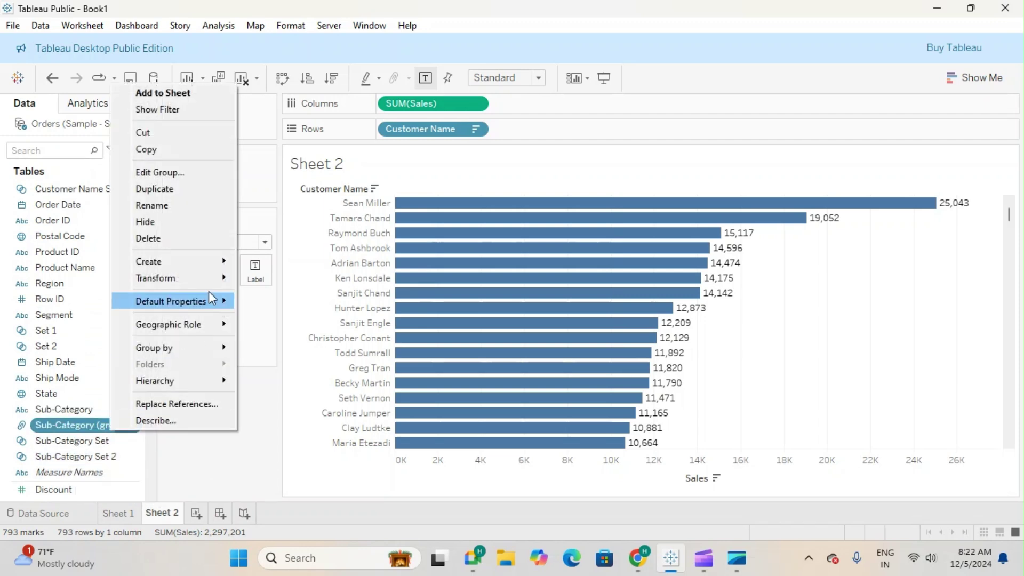
pyautogui.click(170, 172)
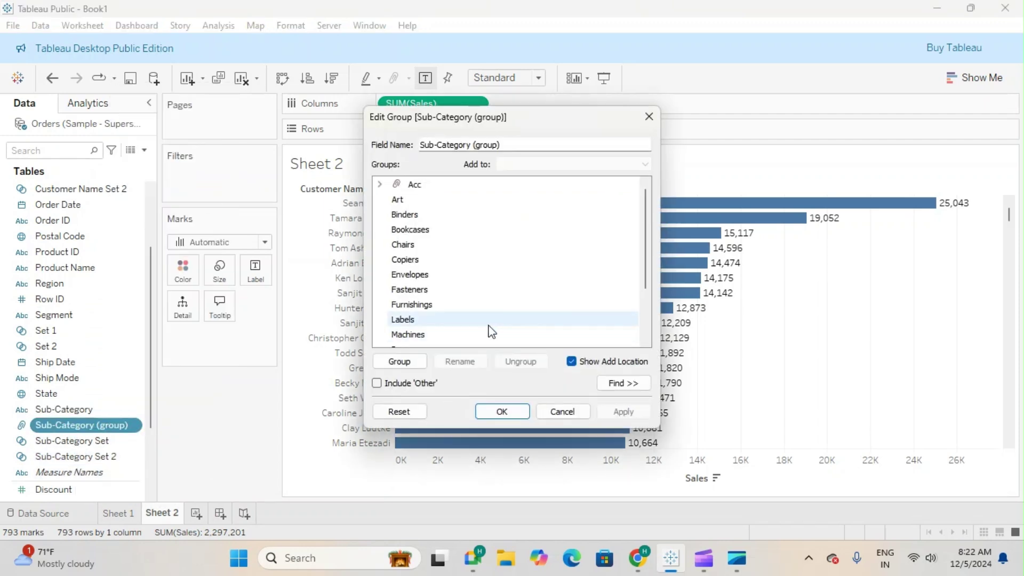
pyautogui.scroll(-2, 429, 315)
pyautogui.scroll(2, 423, 320)
pyautogui.click(380, 184)
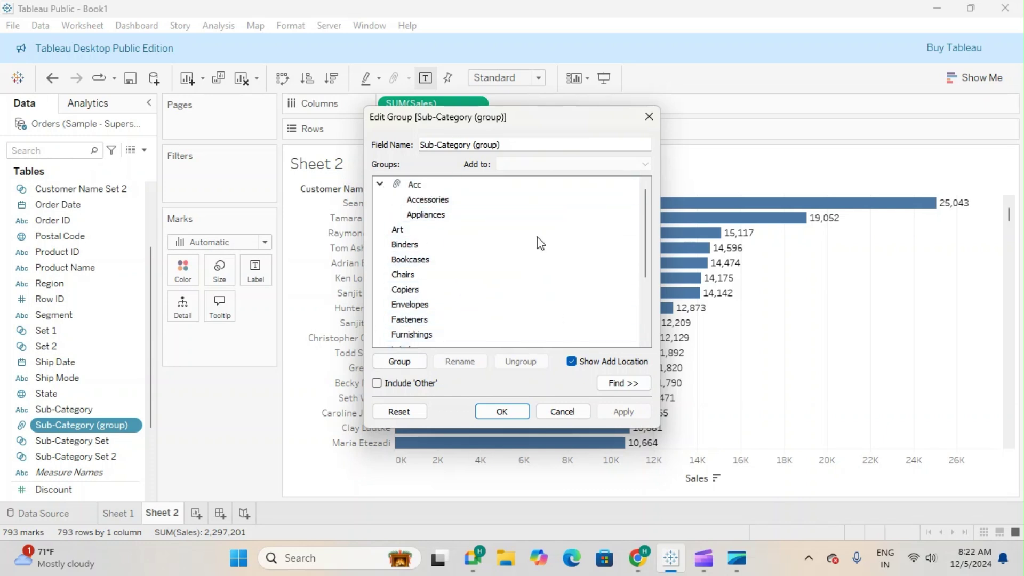
pyautogui.click(563, 412)
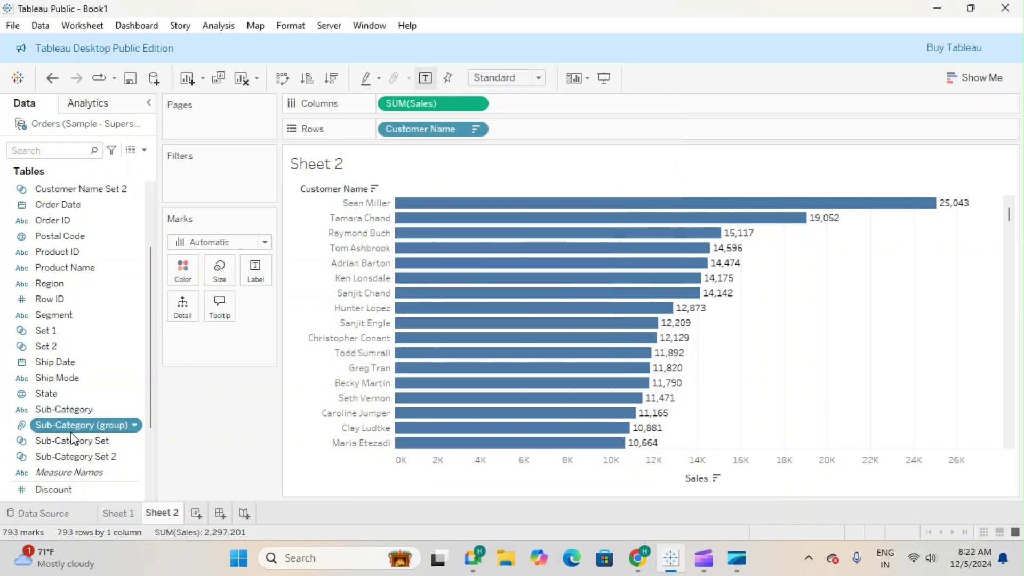
# Open Sub-Category Set for editing, clear Accessories and Appliances, and try the custom value list and by-formula condition options.
pyautogui.rightClick(92, 446)
pyautogui.click(128, 182)
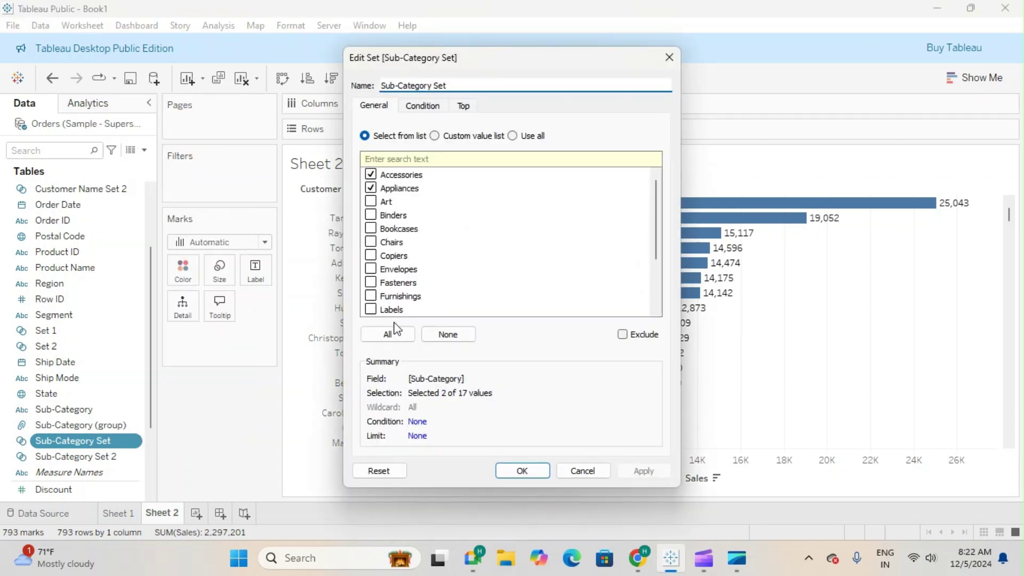
pyautogui.click(371, 175)
pyautogui.click(371, 188)
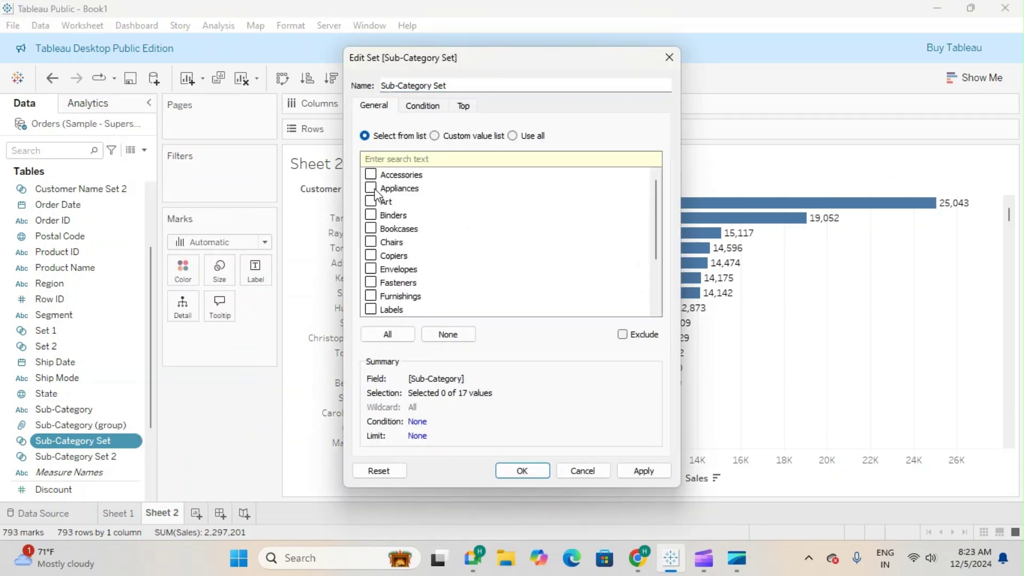
pyautogui.click(435, 136)
pyautogui.click(424, 106)
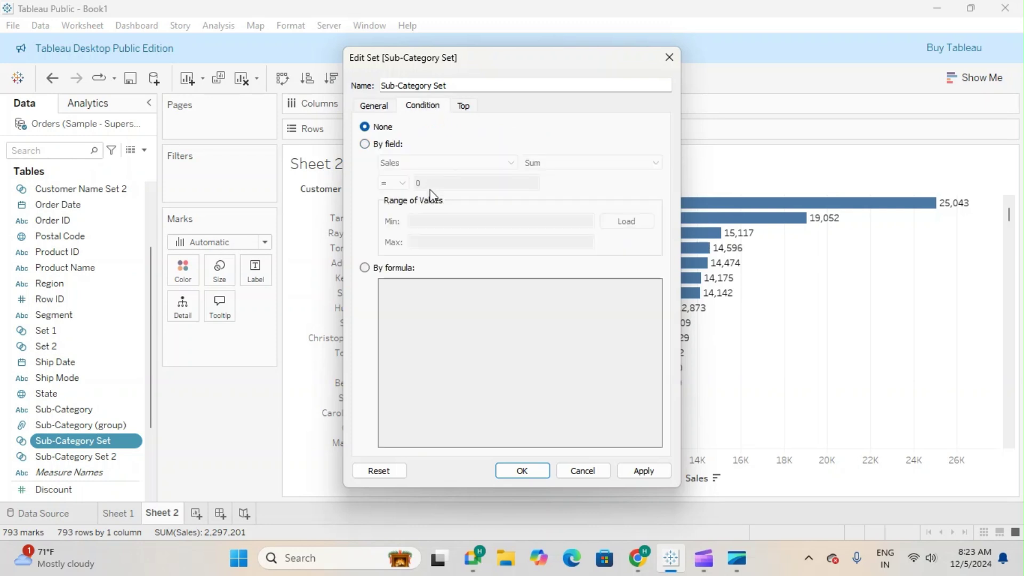
pyautogui.click(381, 269)
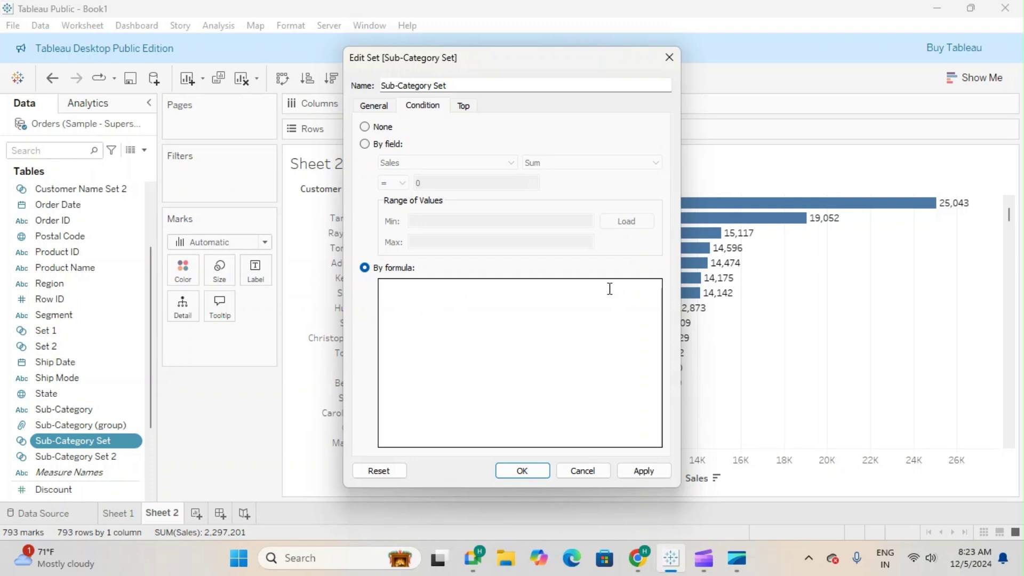
# Return Sub-Category Set to selection from the list, recheck its formula condition, and close the set without saving.
pyautogui.click(389, 106)
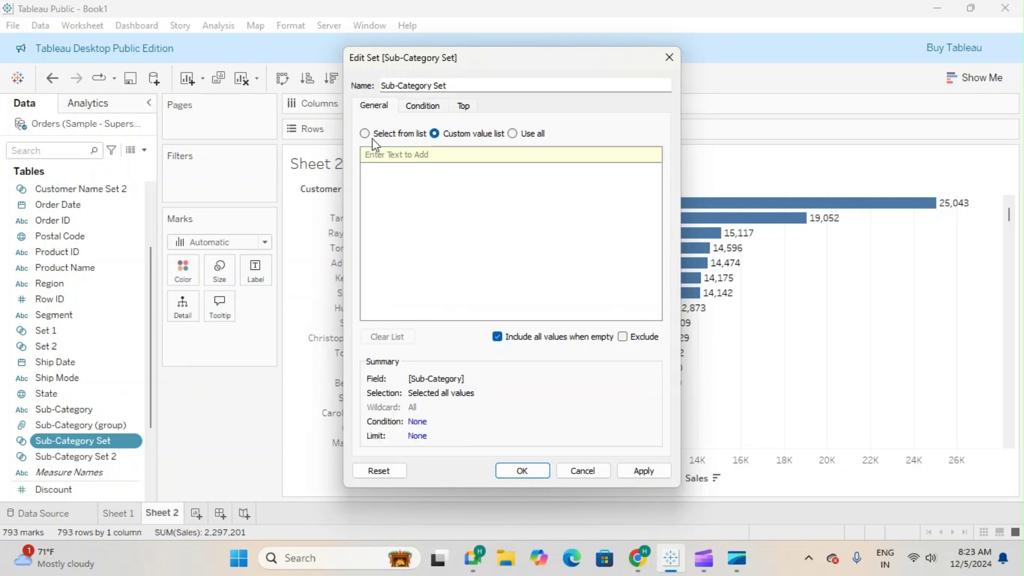
pyautogui.click(367, 137)
pyautogui.click(370, 188)
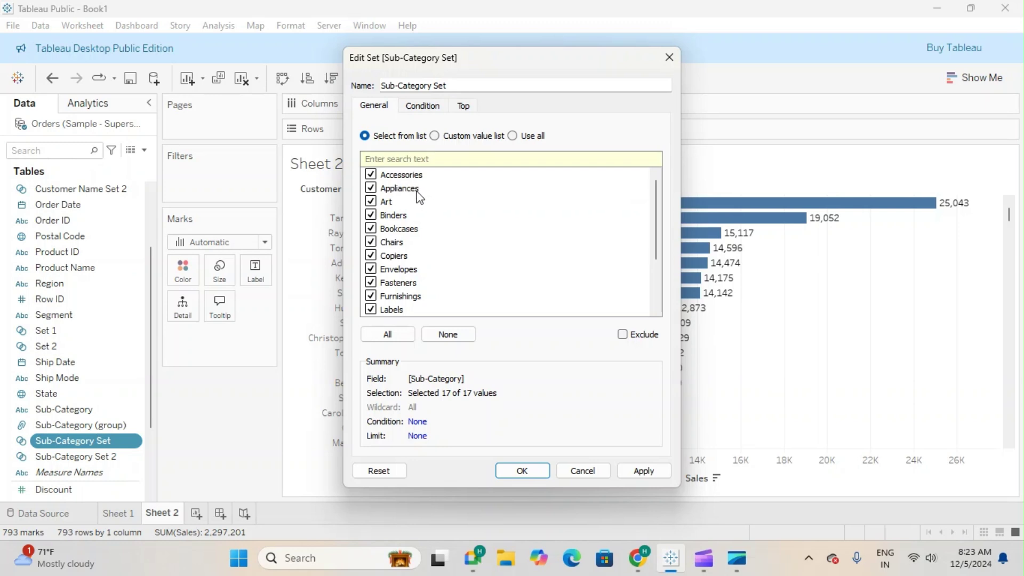
pyautogui.click(424, 111)
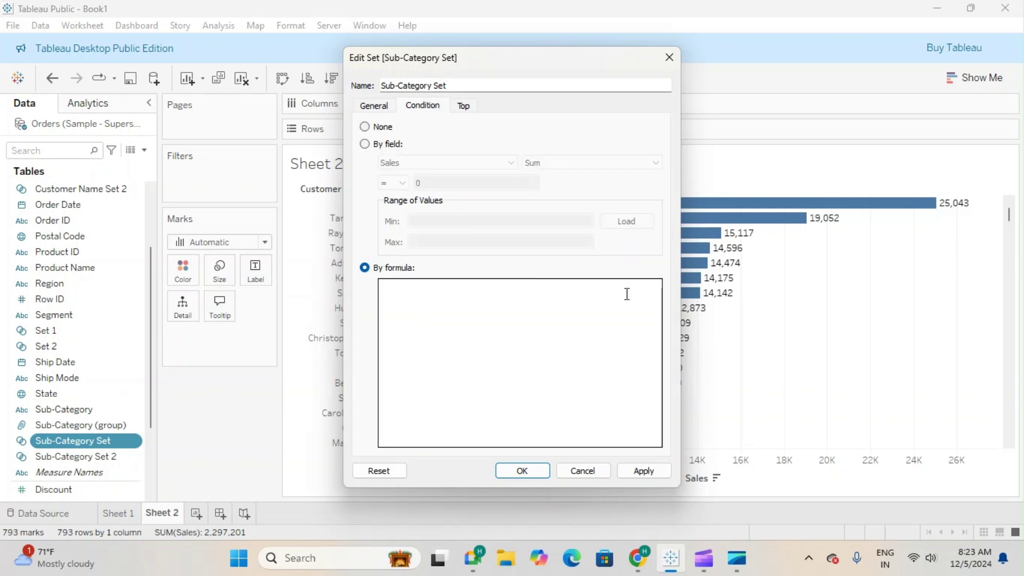
pyautogui.click(567, 304)
pyautogui.click(677, 63)
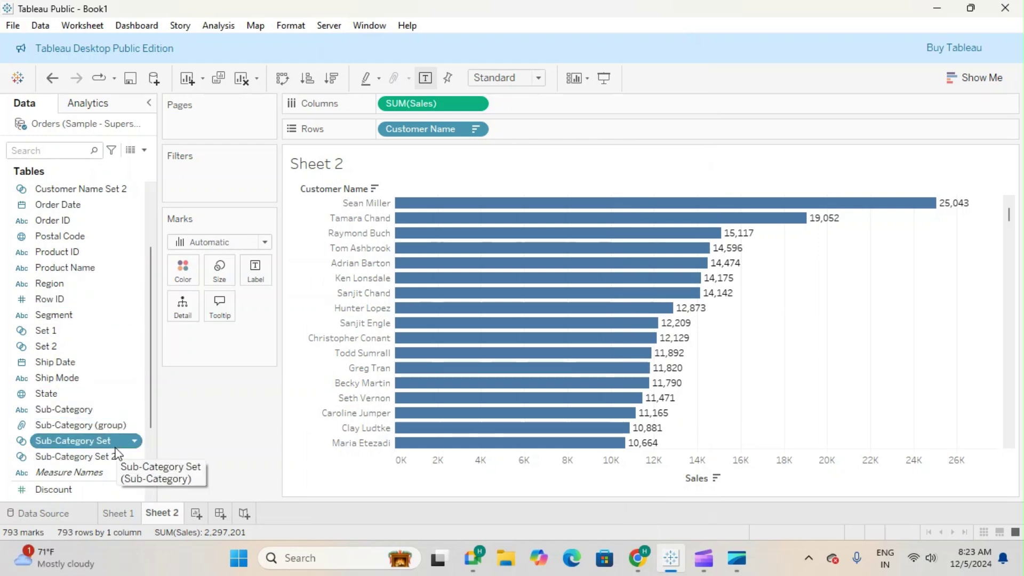
pyautogui.click(74, 430)
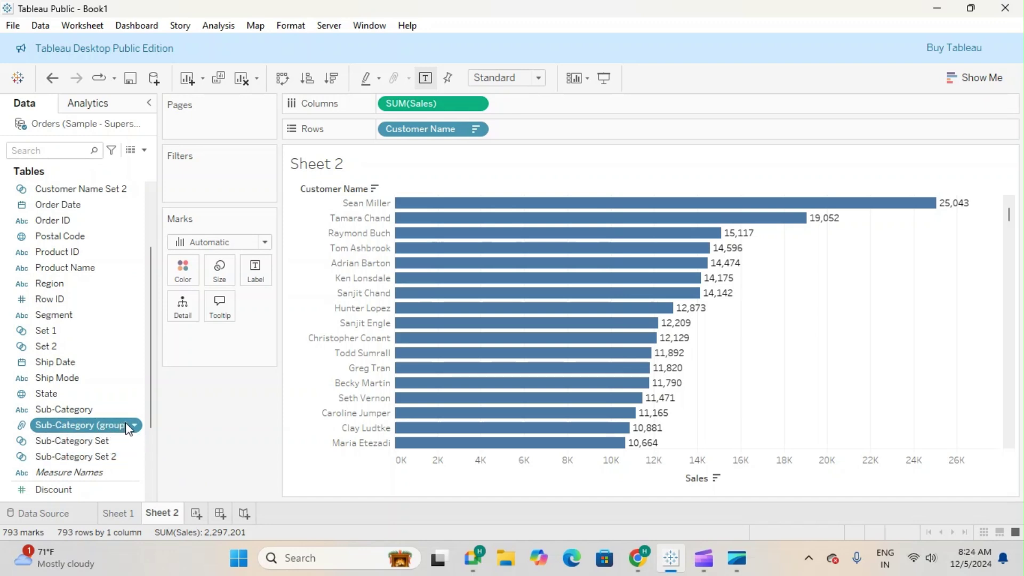
pyautogui.scroll(-3, 104, 432)
pyautogui.scroll(3, 96, 437)
pyautogui.scroll(1, 96, 437)
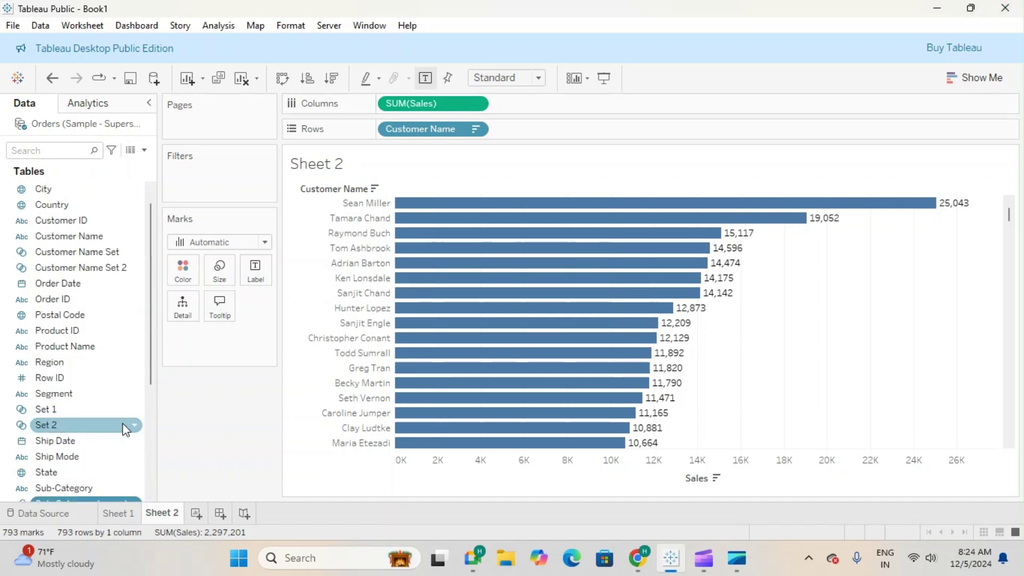
pyautogui.scroll(1, 59, 331)
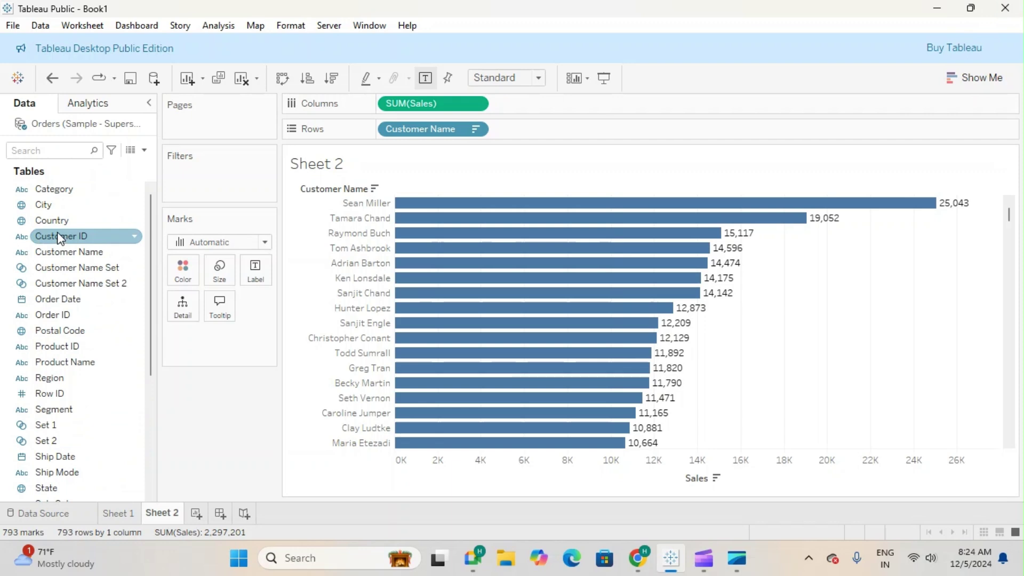
# Create a new worksheet with a horizontal bar chart of Sales by Category.
pyautogui.click(196, 513)
pyautogui.moveTo(215, 517)
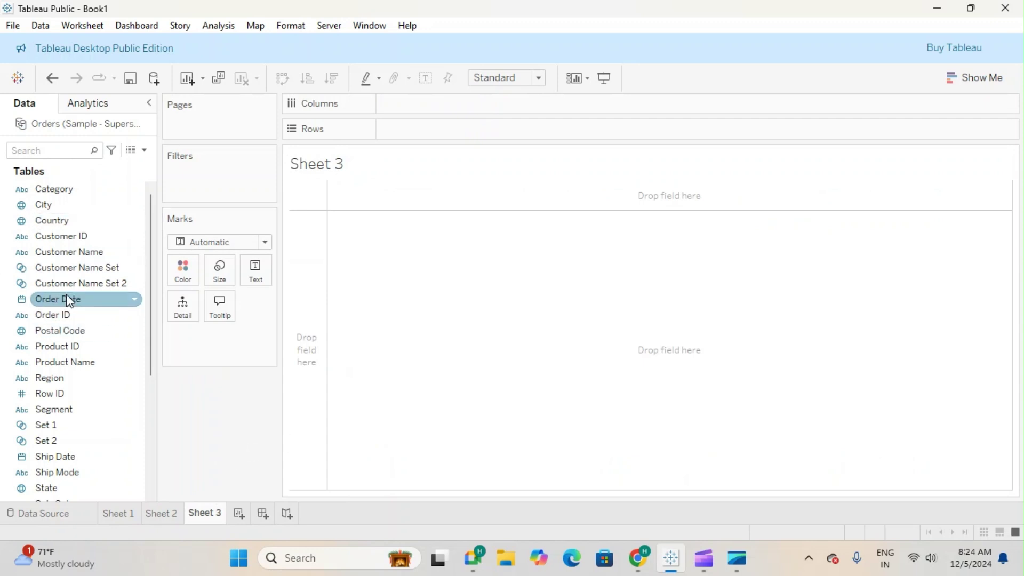
pyautogui.moveTo(58, 189); pyautogui.dragTo(427, 128)
pyautogui.scroll(-5, 90, 327)
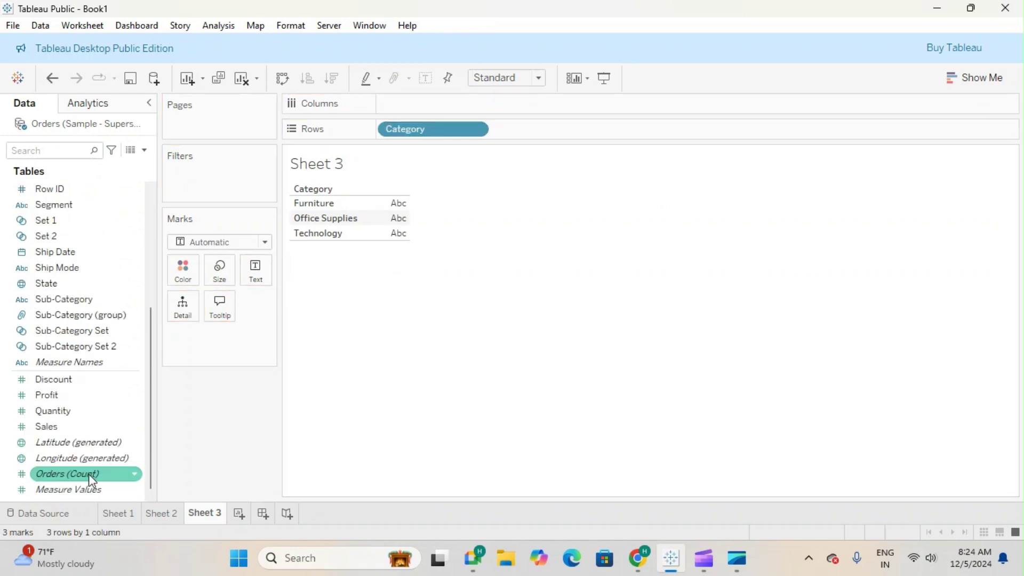
pyautogui.moveTo(77, 424); pyautogui.dragTo(455, 108)
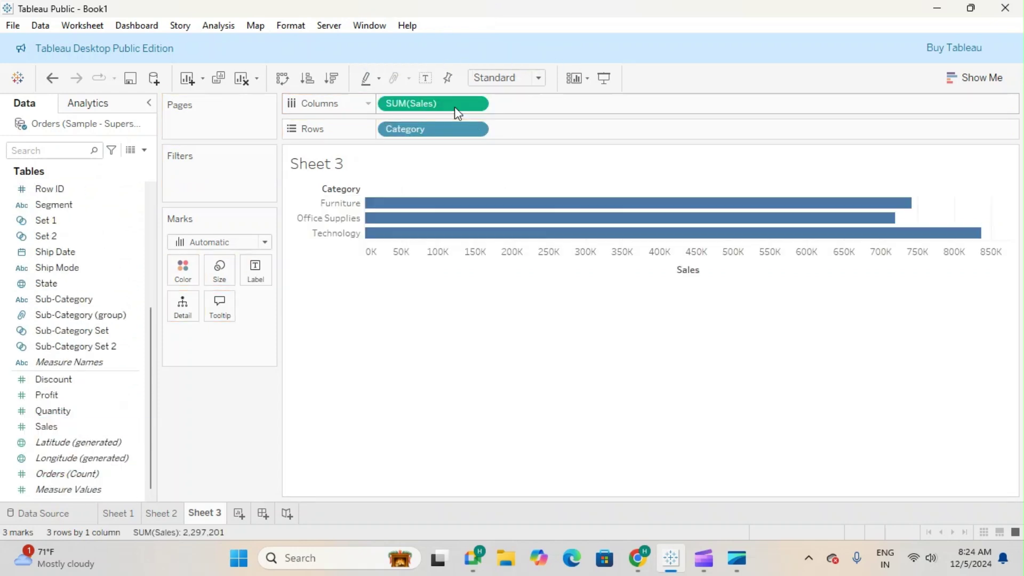
# Create a new calculated field named Cat, with the function list collapsed and the editor placed clear of the category labels.
pyautogui.click(144, 150)
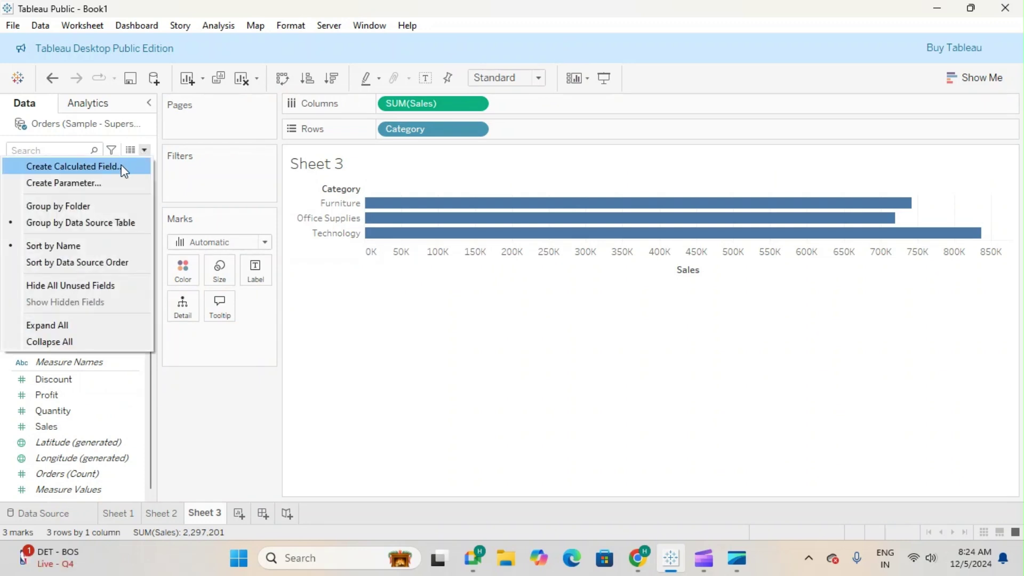
pyautogui.click(123, 169)
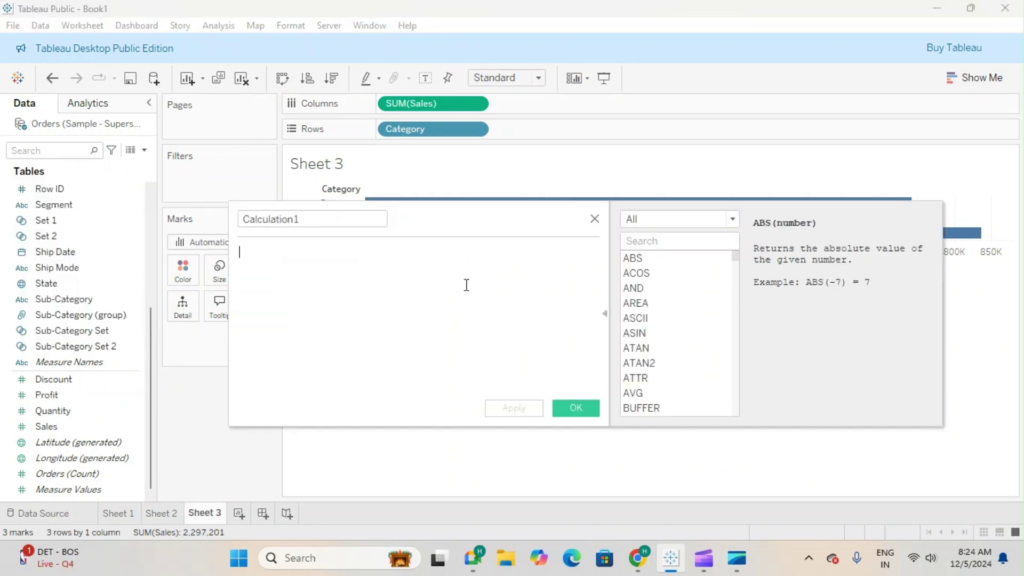
pyautogui.moveTo(467, 234); pyautogui.dragTo(510, 289)
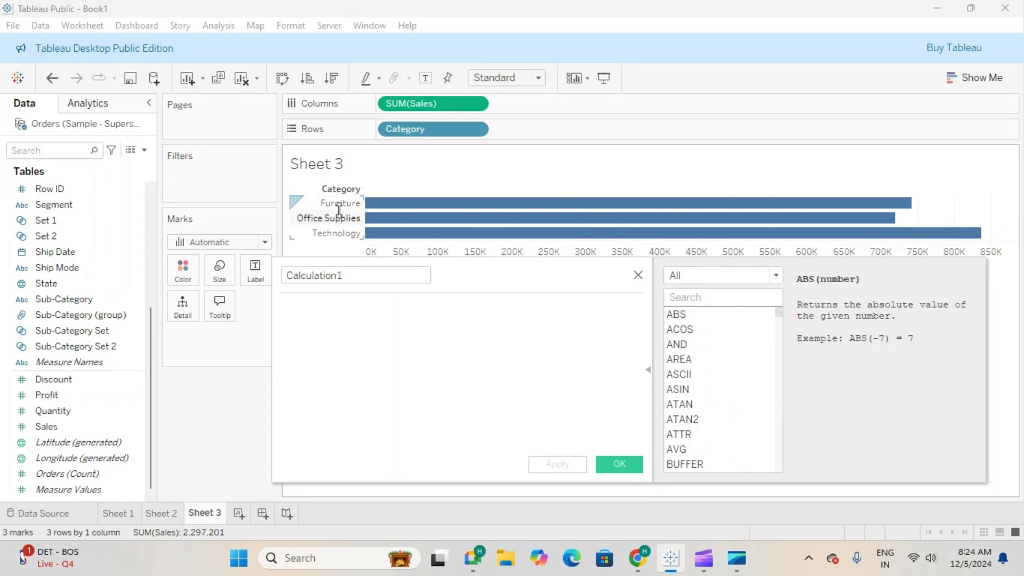
pyautogui.moveTo(631, 273); pyautogui.dragTo(638, 274)
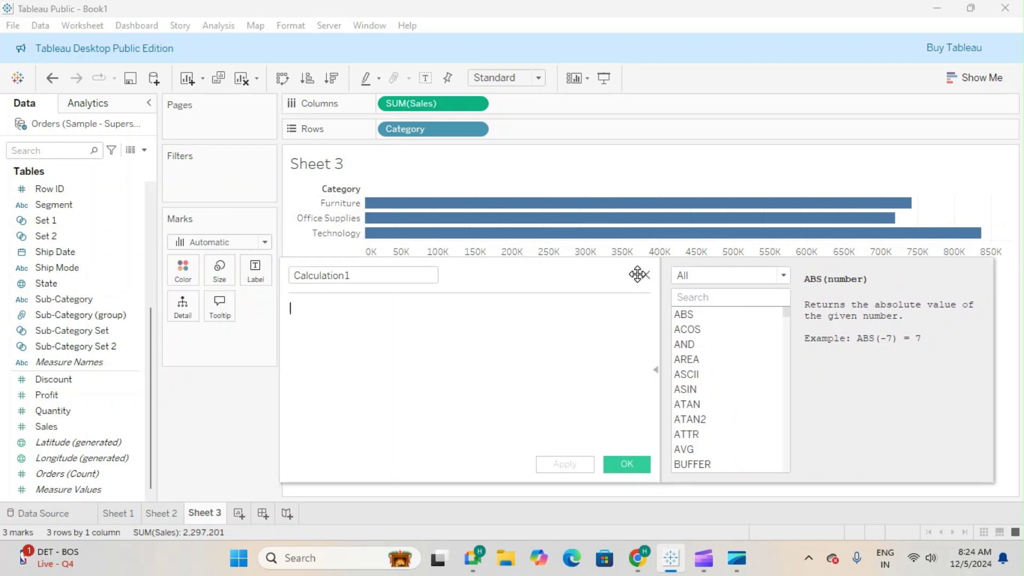
pyautogui.click(656, 370)
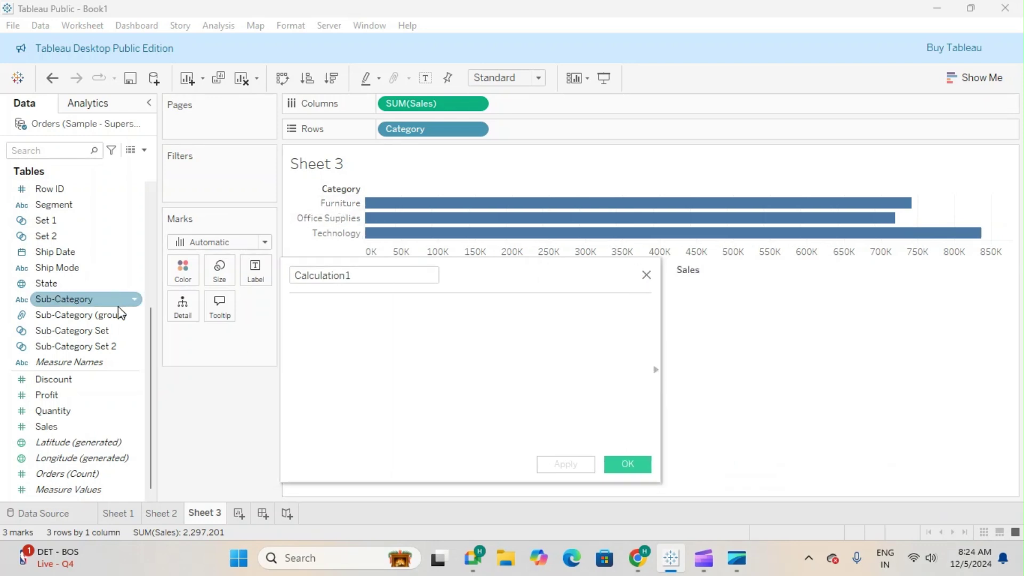
pyautogui.moveTo(530, 277); pyautogui.dragTo(813, 272)
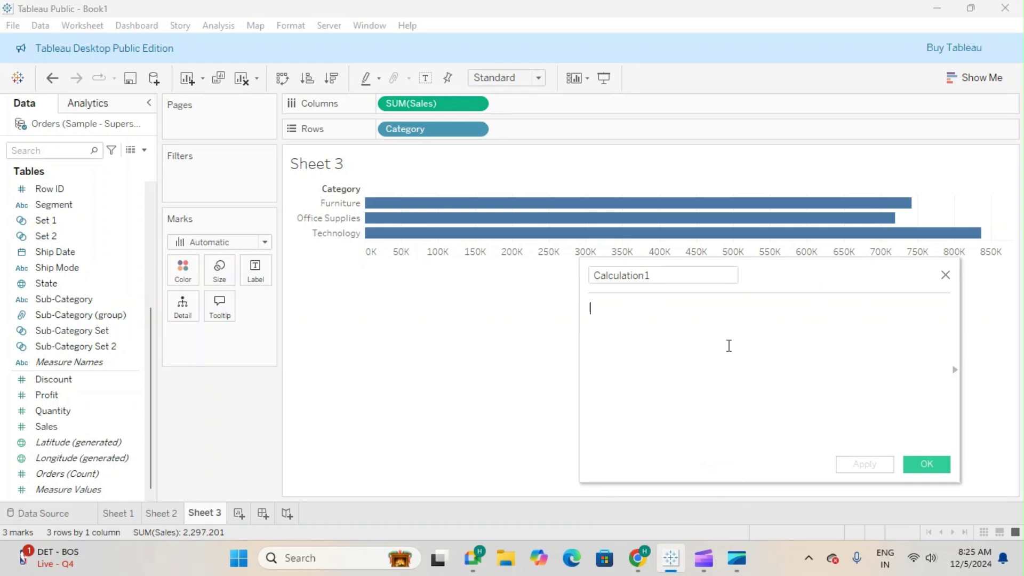
pyautogui.doubleClick(691, 280)
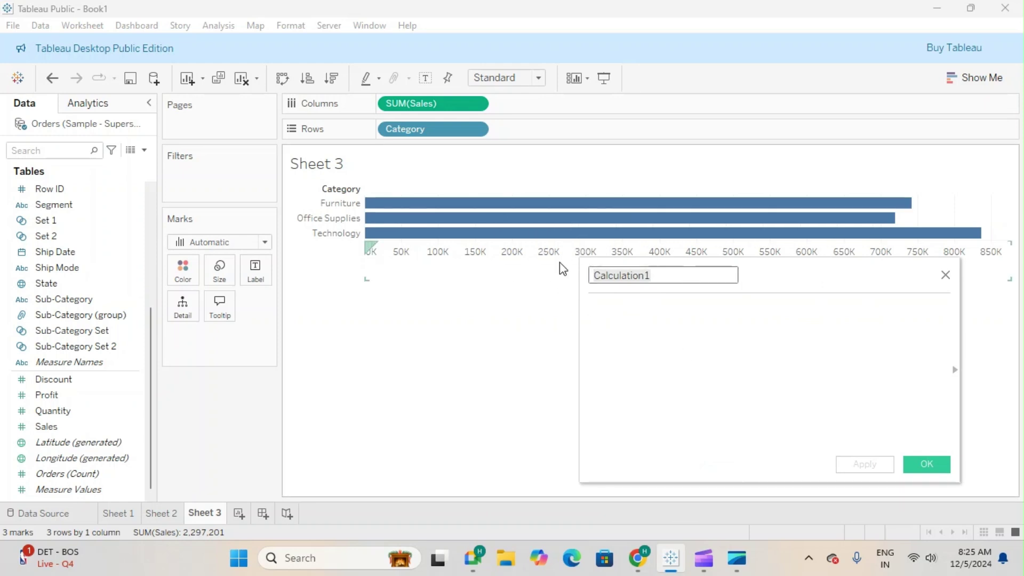
pyautogui.press('BackSpace')
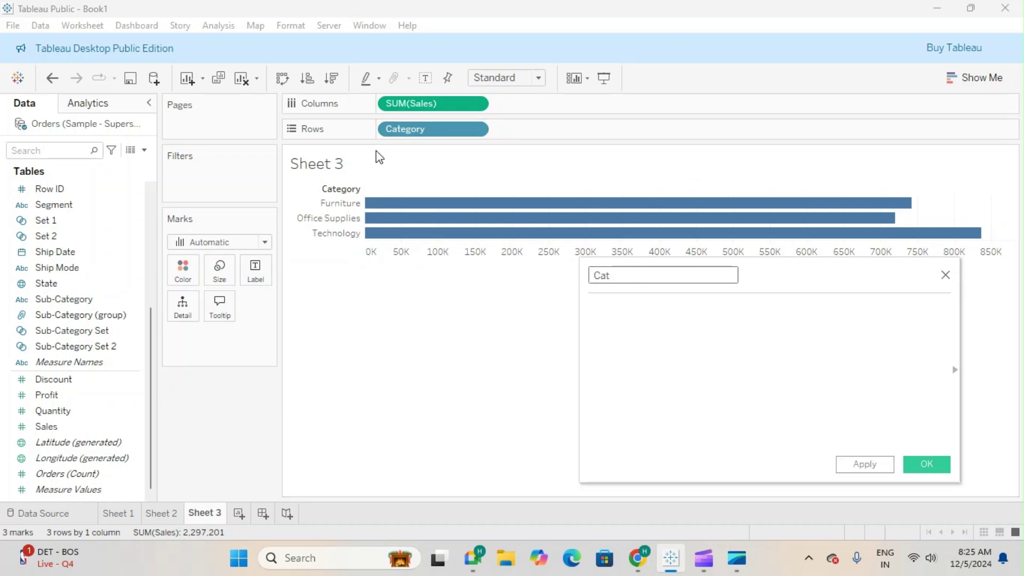
# Begin the Cat formula with an if condition that uses the CONTAINS function.
pyautogui.click(645, 306)
pyautogui.write('if cat')
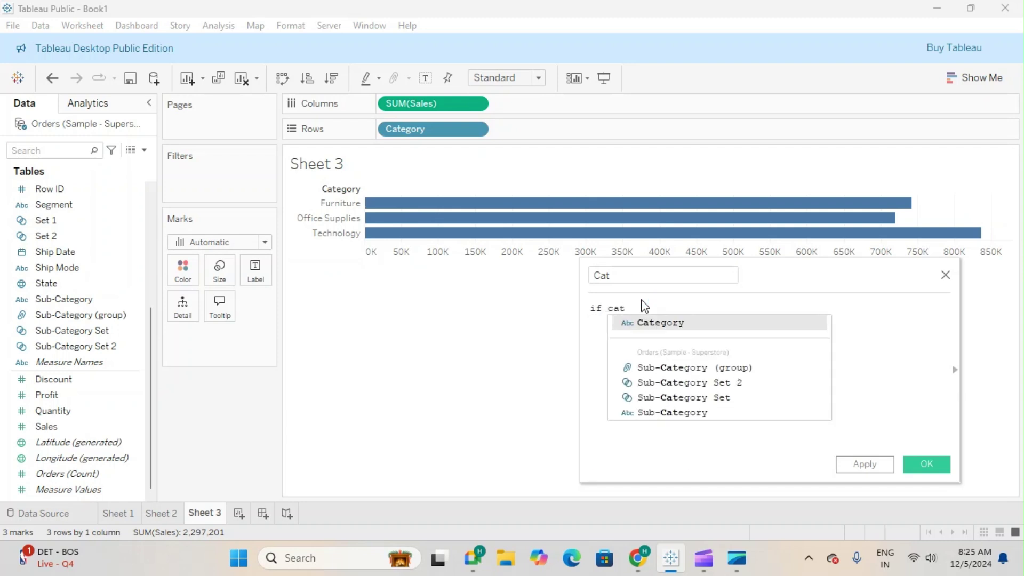
pyautogui.click(636, 305)
pyautogui.moveTo(605, 317); pyautogui.dragTo(633, 323)
pyautogui.press('BackSpace')
pyautogui.write('con')
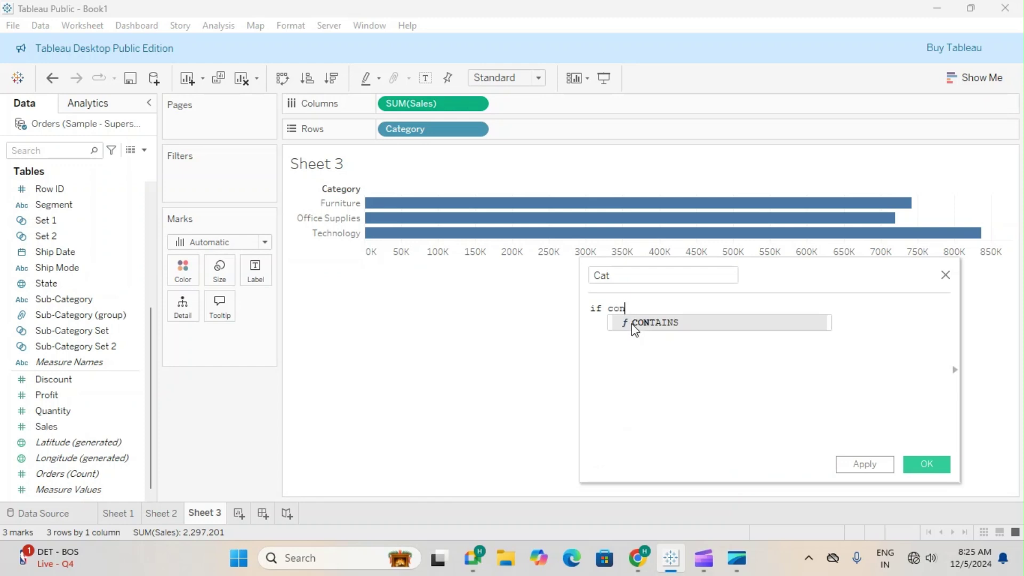
pyautogui.doubleClick(683, 325)
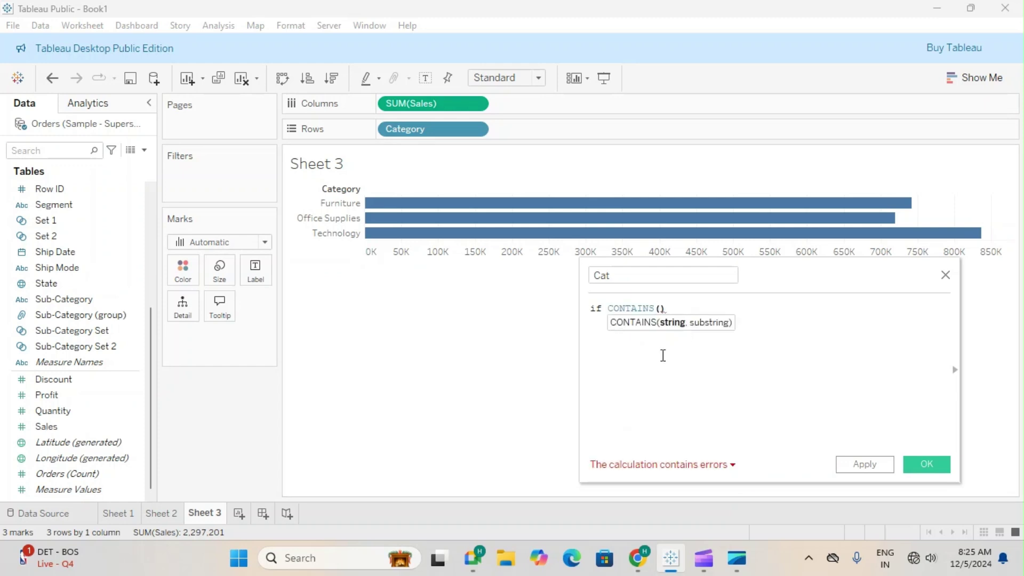
# Fill in the CONTAINS arguments with the Category field and the substring "Furniture".
pyautogui.write('cat')
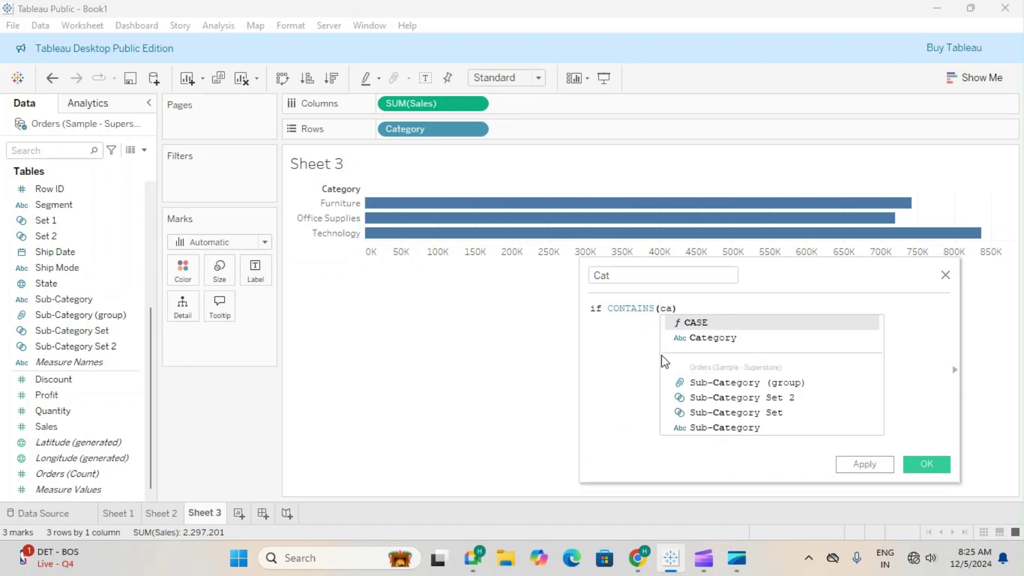
pyautogui.doubleClick(772, 344)
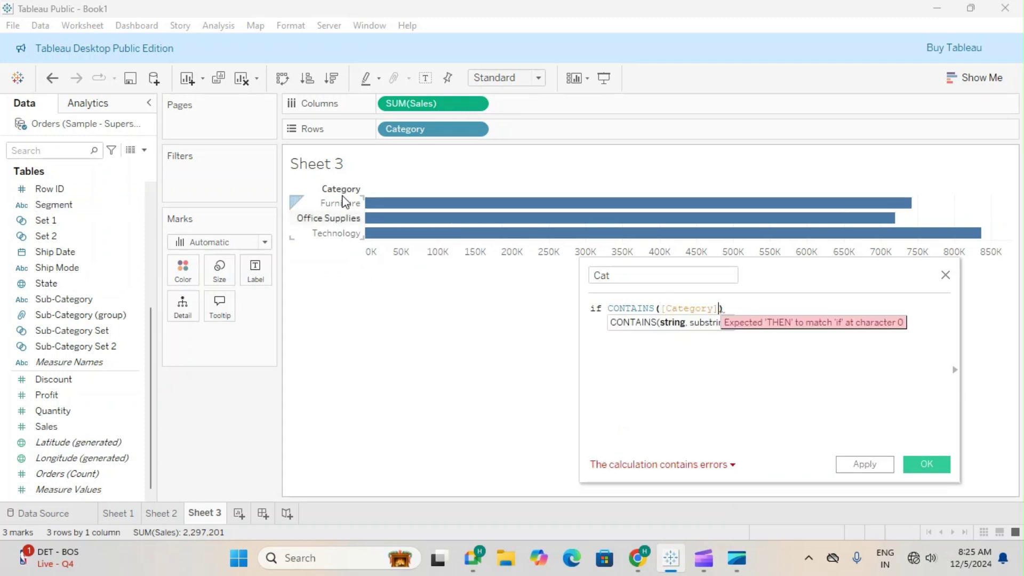
pyautogui.write(',')
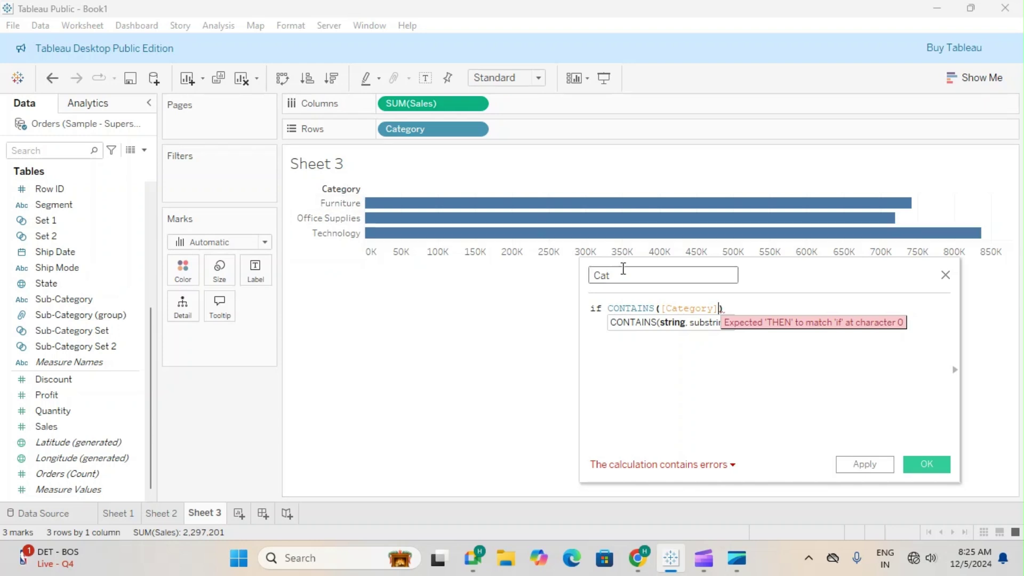
pyautogui.write('""')
pyautogui.press('End')
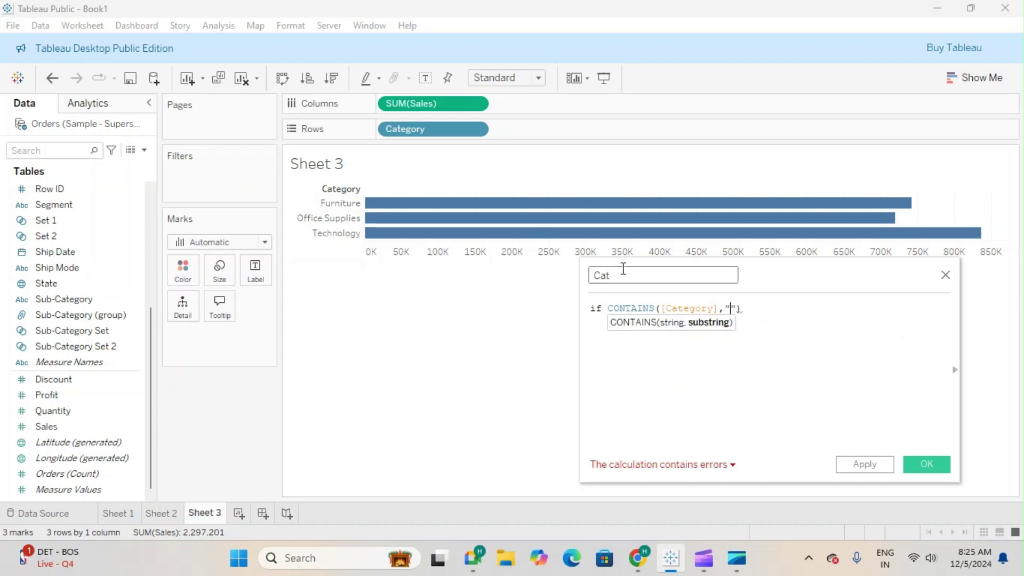
pyautogui.write('Furniture')
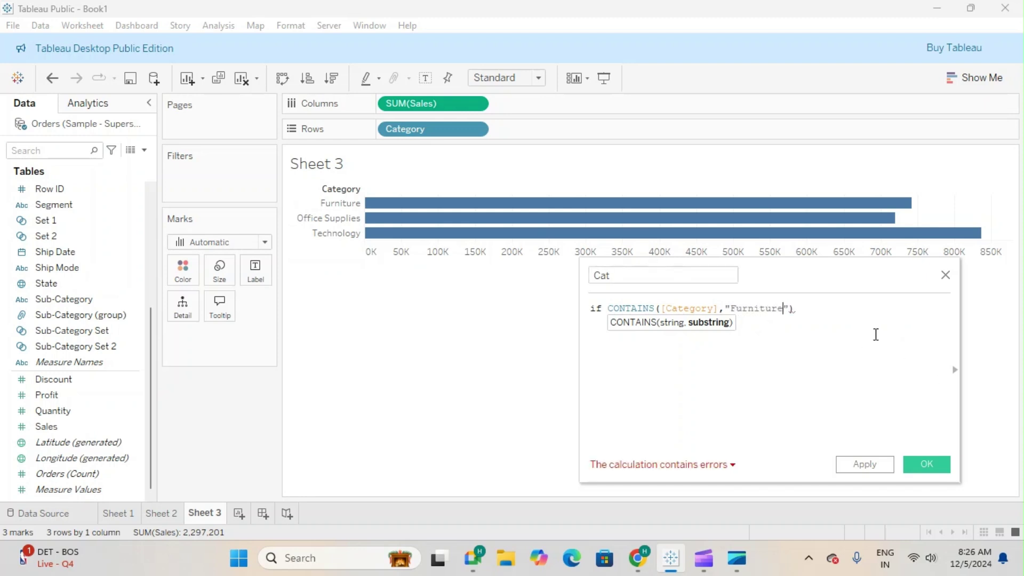
# Continue the formula after the CONTAINS condition with a then result of Fur and an else branch.
pyautogui.press('End')
pyautogui.write('n')
pyautogui.press('BackSpace')
pyautogui.write('then')
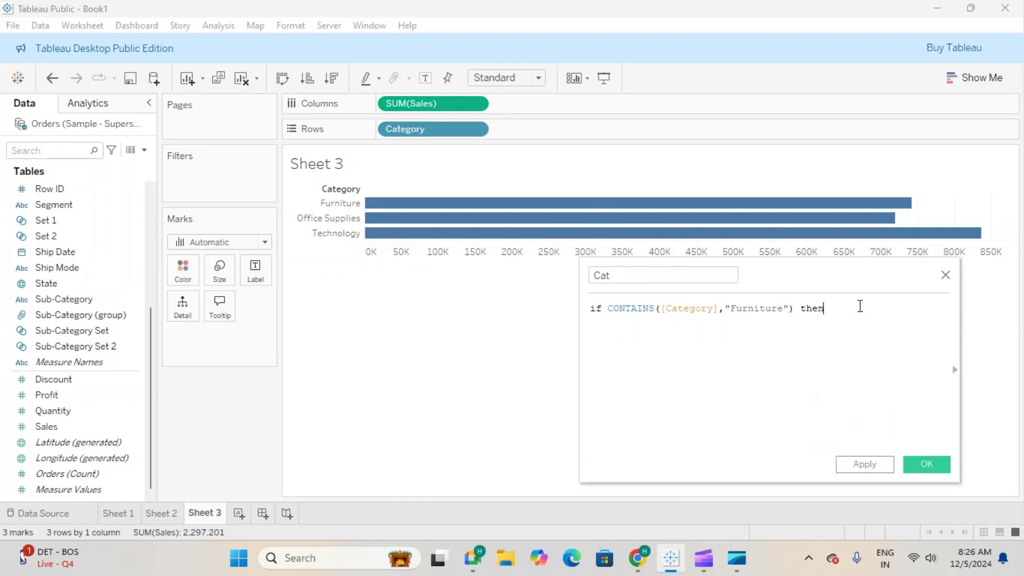
pyautogui.write(' "Fur\' else')
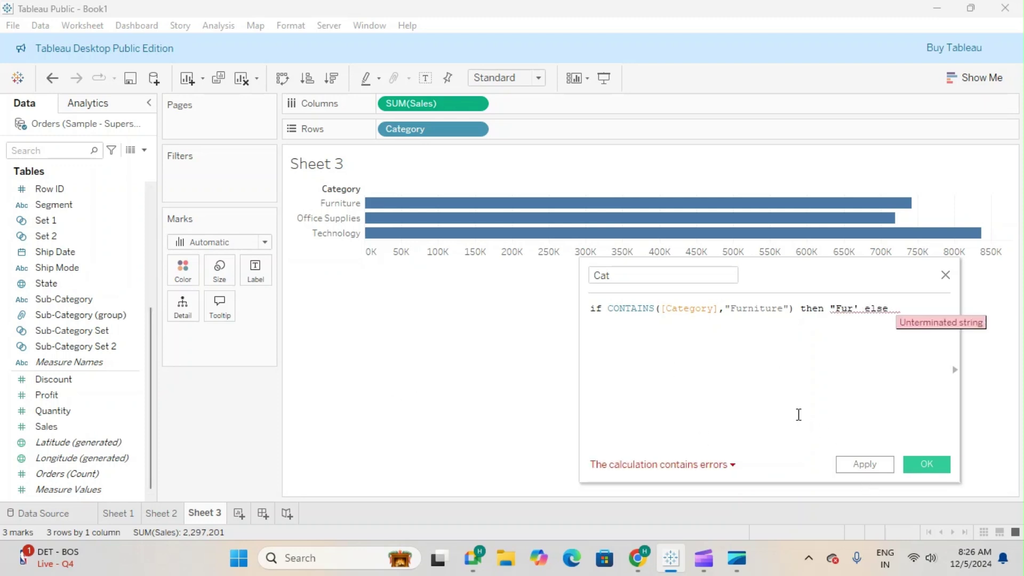
pyautogui.write(' cat')
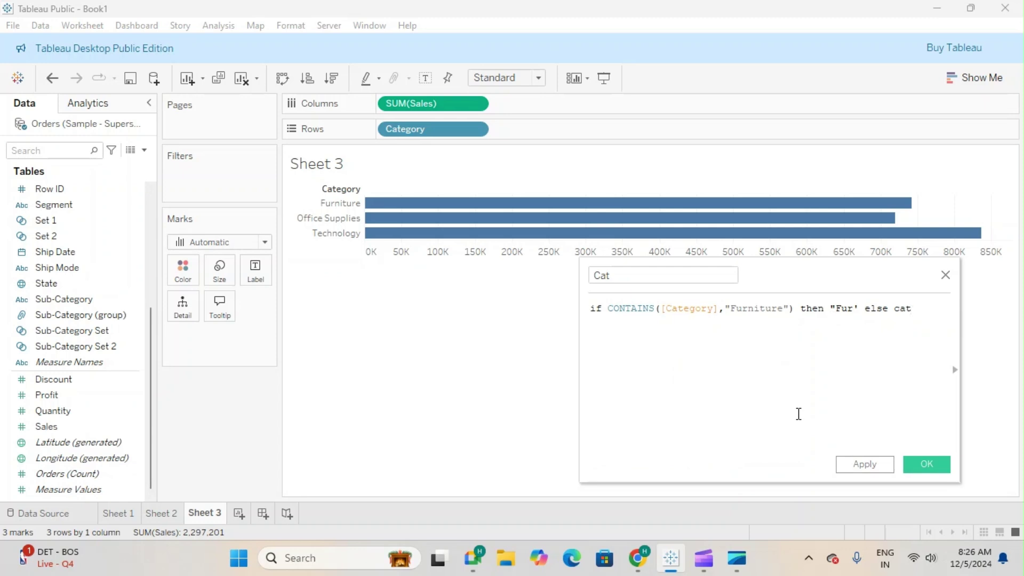
# Replace the mismatched single quote after Fur with a closing double quote.
pyautogui.moveTo(918, 309); pyautogui.dragTo(901, 309)
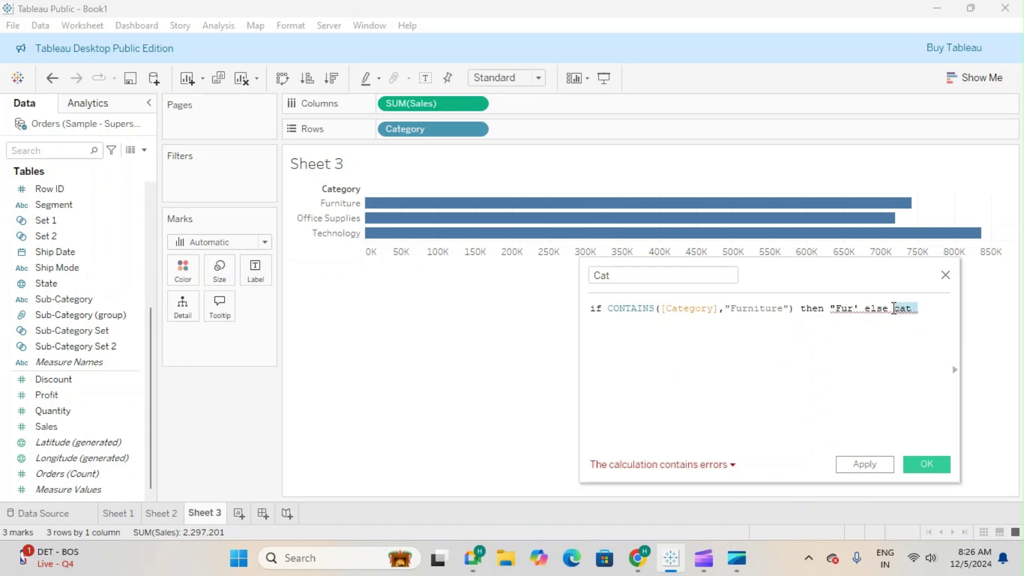
pyautogui.press('BackSpace')
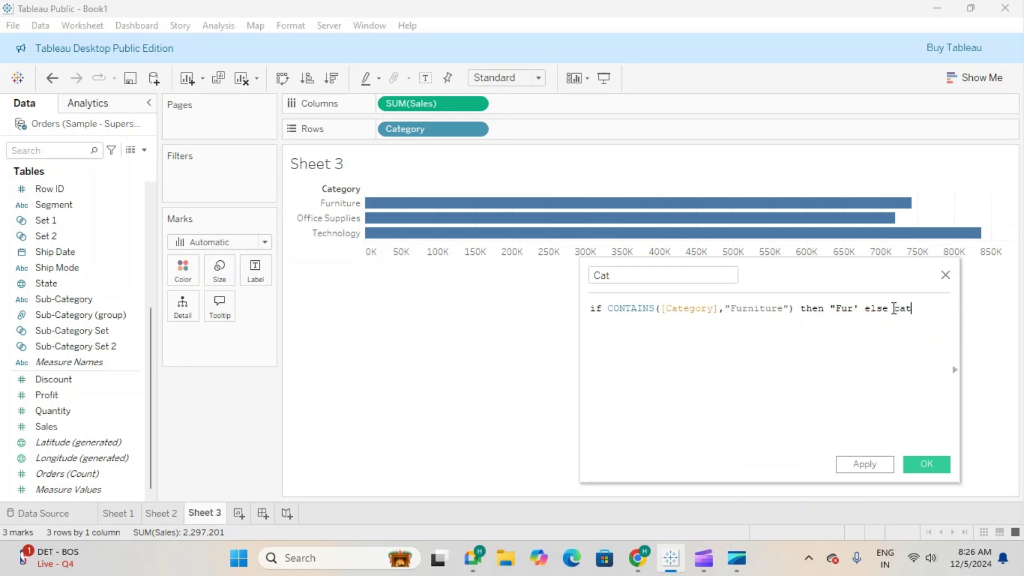
pyautogui.click(863, 314)
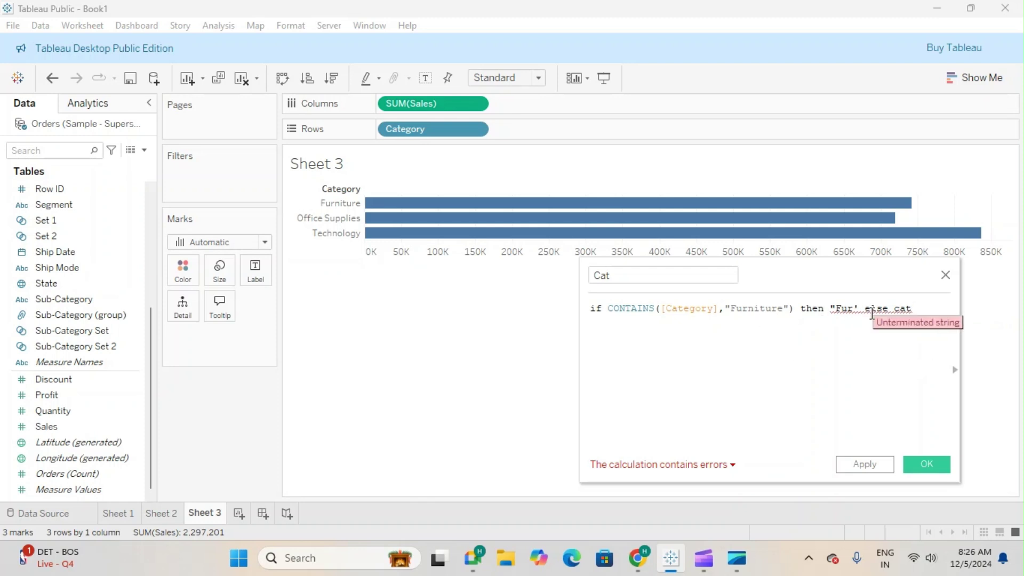
pyautogui.press('BackSpace')
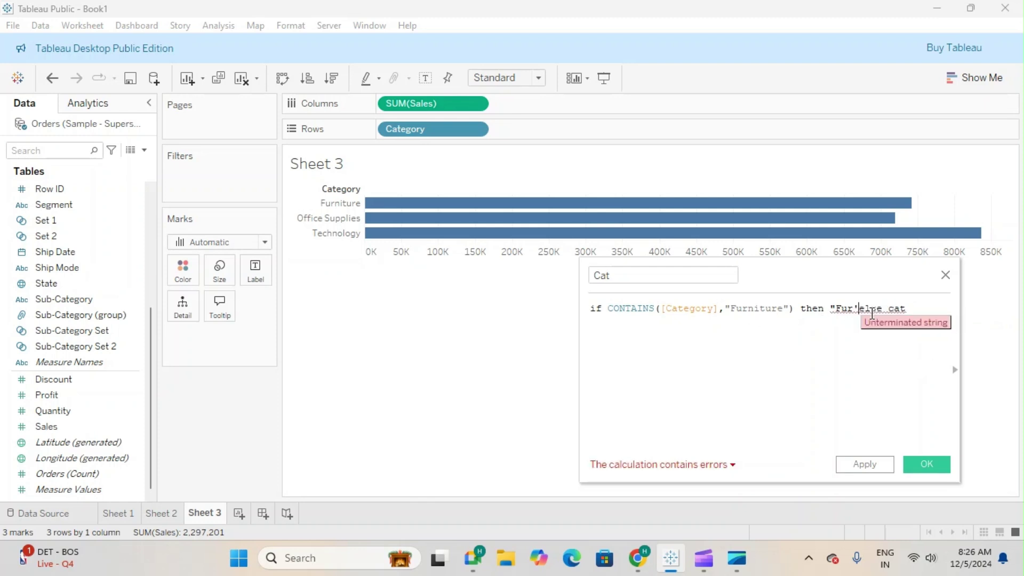
pyautogui.press('BackSpace')
pyautogui.write('"')
# Finish the formula with the Category field as the else result and end, and save the calculated field.
pyautogui.doubleClick(920, 311)
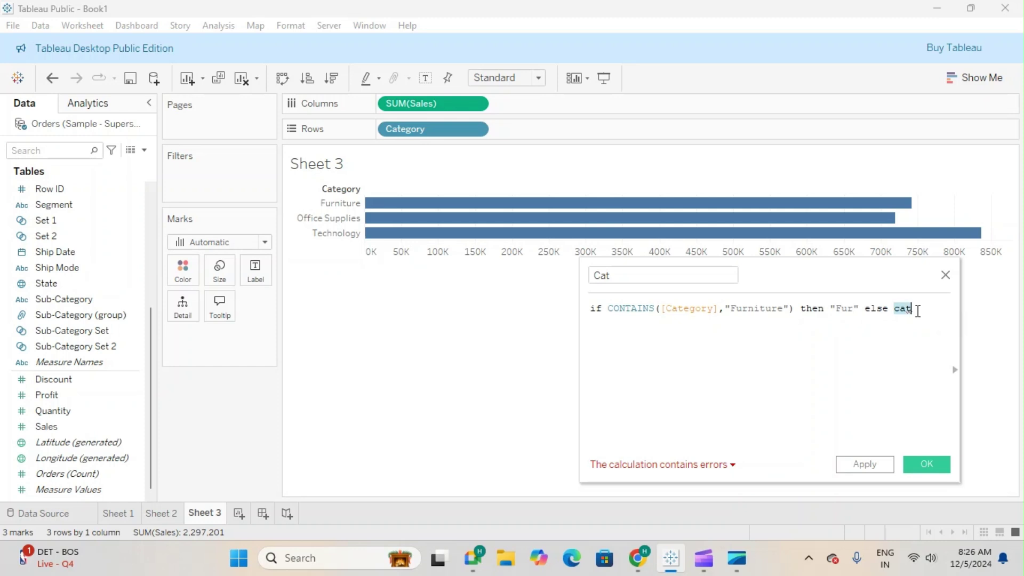
pyautogui.press('BackSpace')
pyautogui.write('cat')
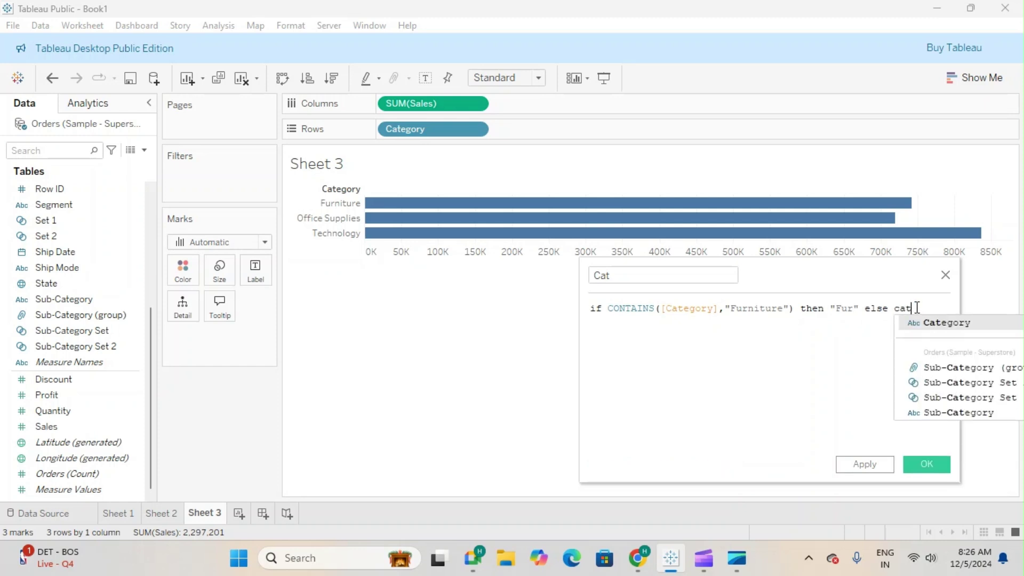
pyautogui.click(933, 322)
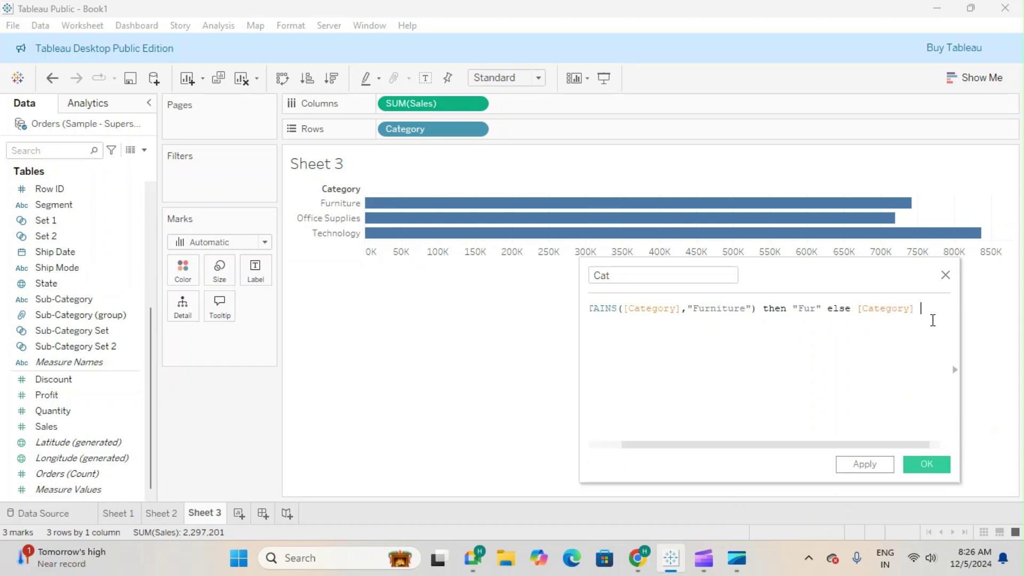
pyautogui.write('end')
pyautogui.click(935, 323)
pyautogui.click(922, 465)
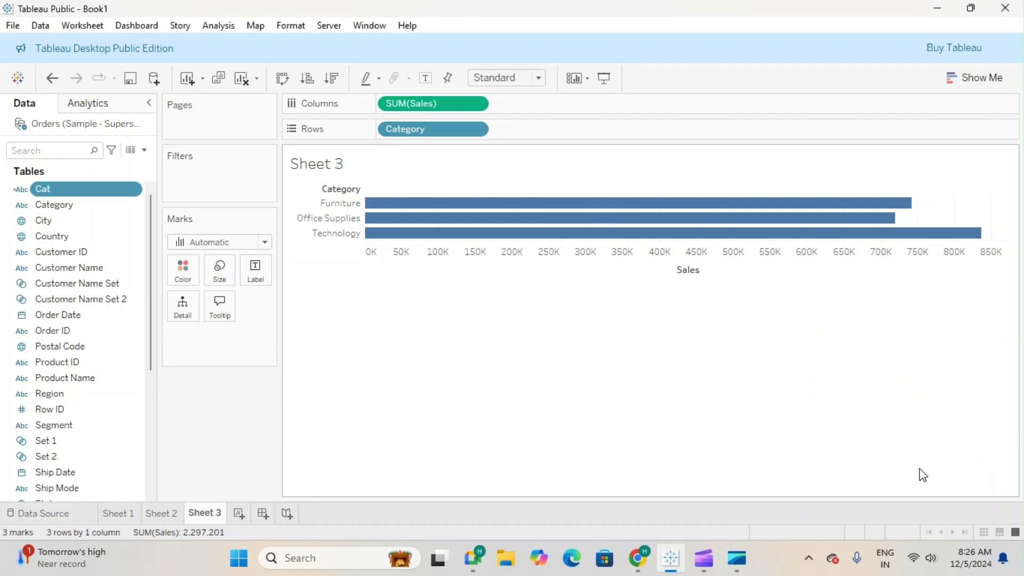
# Add the Cat field to Rows after Category.
pyautogui.moveTo(73, 197); pyautogui.dragTo(578, 128)
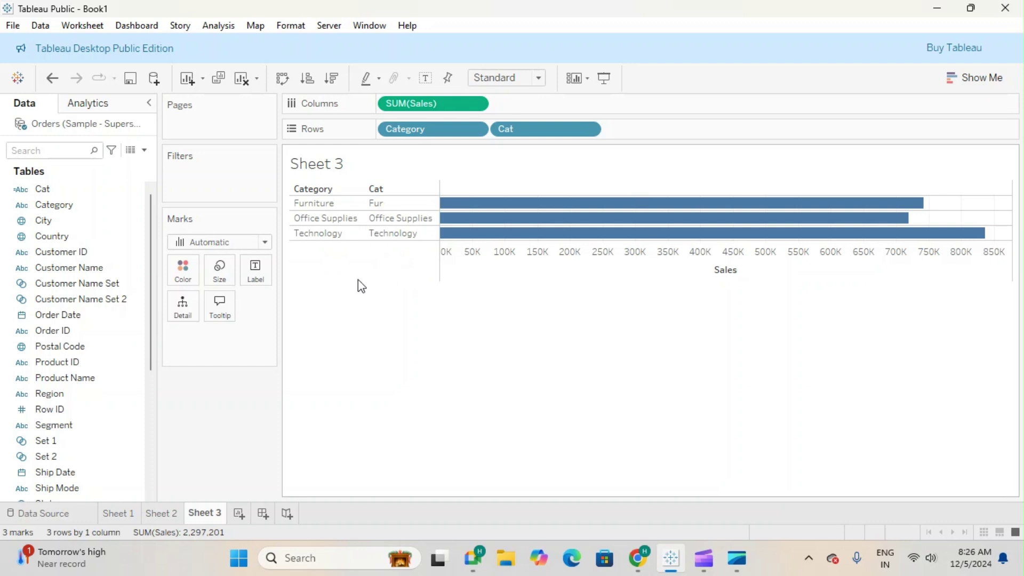
pyautogui.click(145, 150)
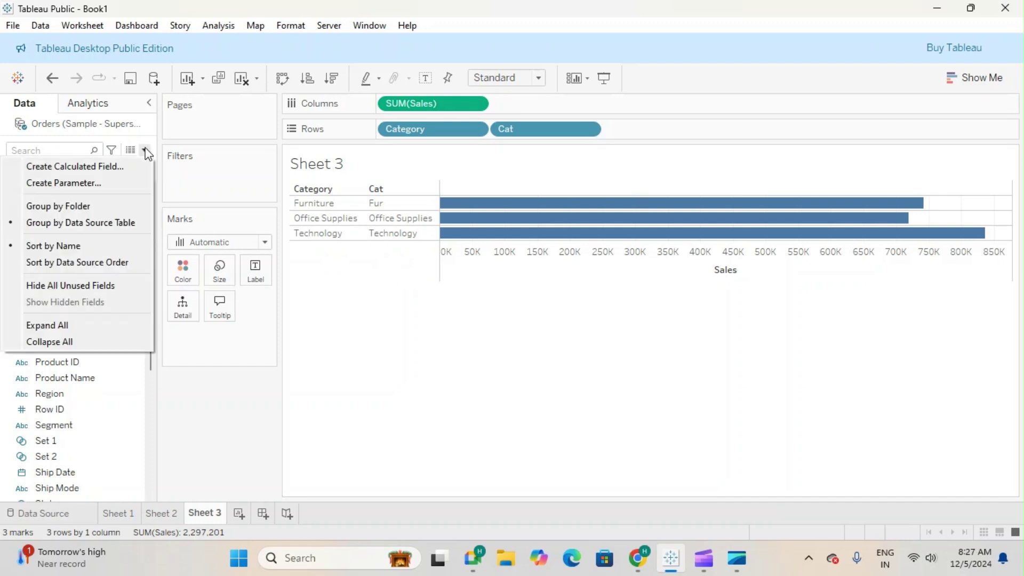
pyautogui.click(121, 207)
# Open the Cat calculation for editing and move its else clause to a new line.
pyautogui.rightClick(48, 188)
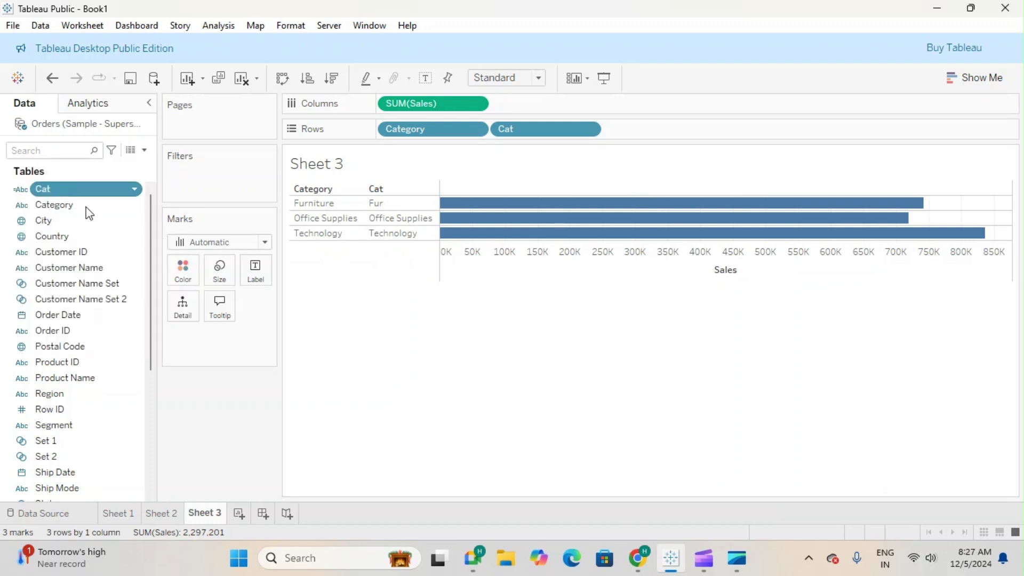
pyautogui.click(116, 248)
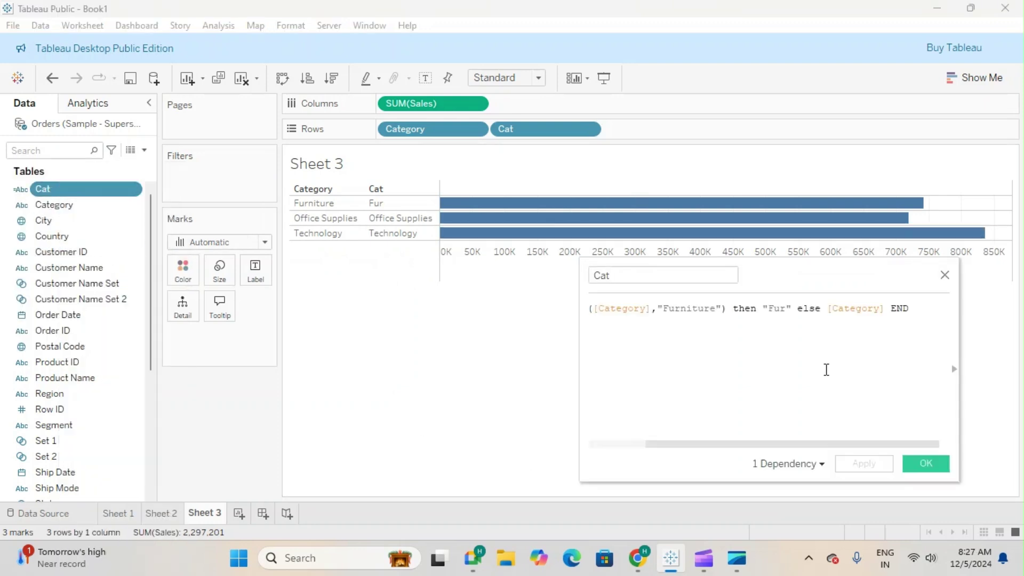
pyautogui.click(794, 308)
pyautogui.press('Return')
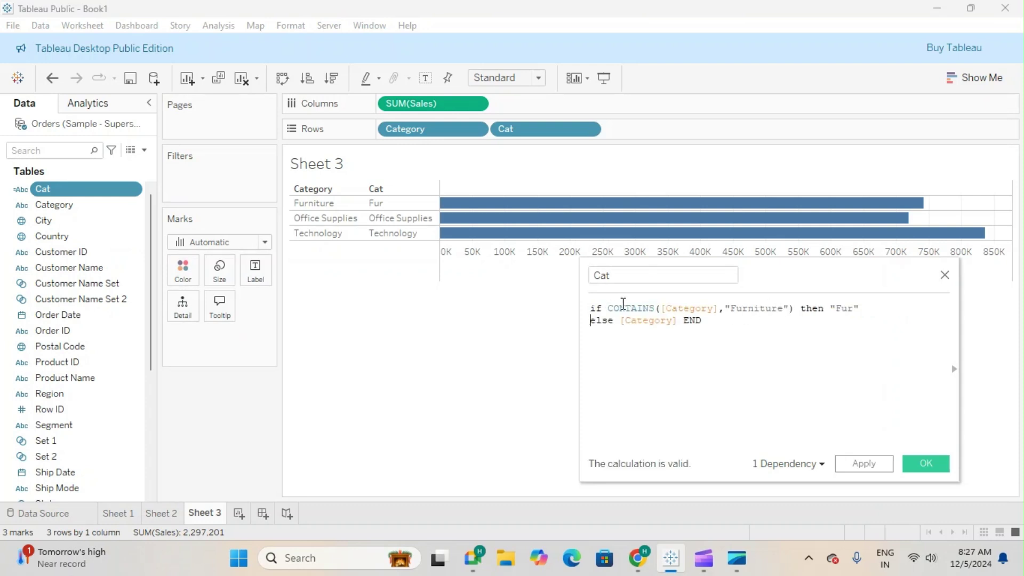
# Examine the CONTAINS condition in the Cat formula, highlighting its Category field and "Furniture" arguments.
pyautogui.moveTo(610, 306); pyautogui.dragTo(795, 305)
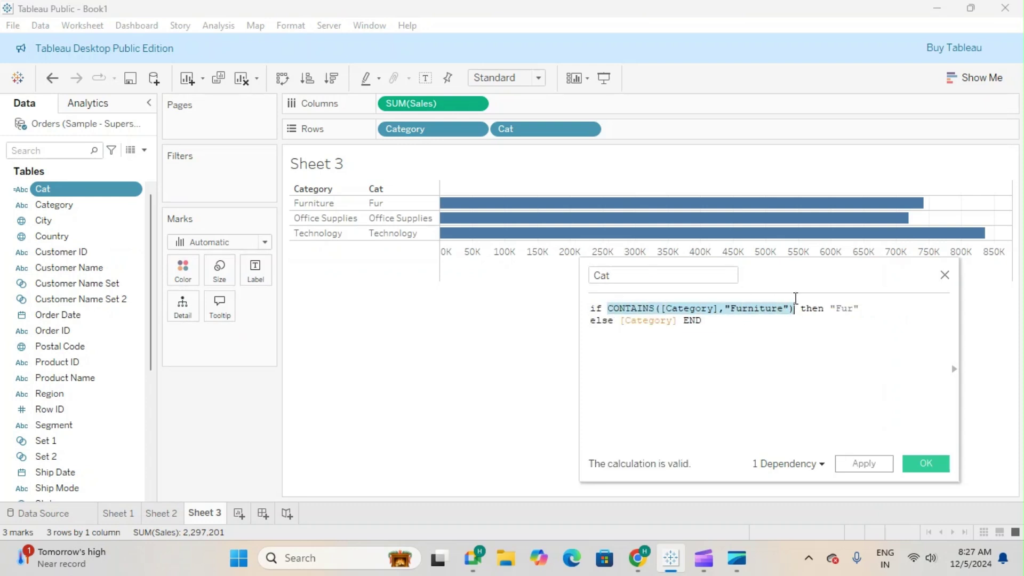
pyautogui.click(662, 320)
pyautogui.click(689, 308)
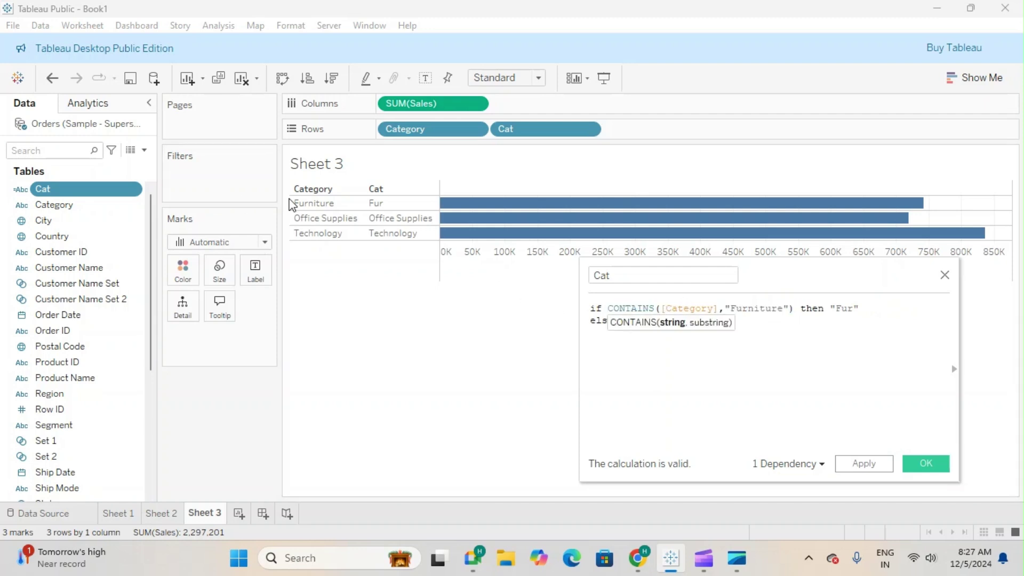
pyautogui.click(720, 308)
pyautogui.moveTo(726, 308); pyautogui.dragTo(805, 309)
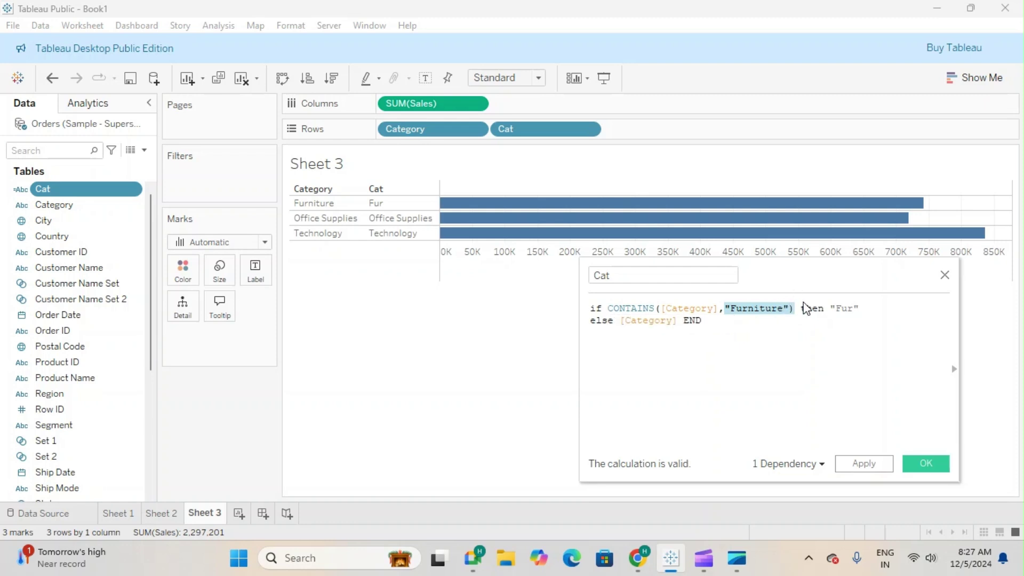
# Examine the "Furniture" argument, the "Fur" result and the else Category result in the Cat formula, then close the calculation.
pyautogui.doubleClick(760, 309)
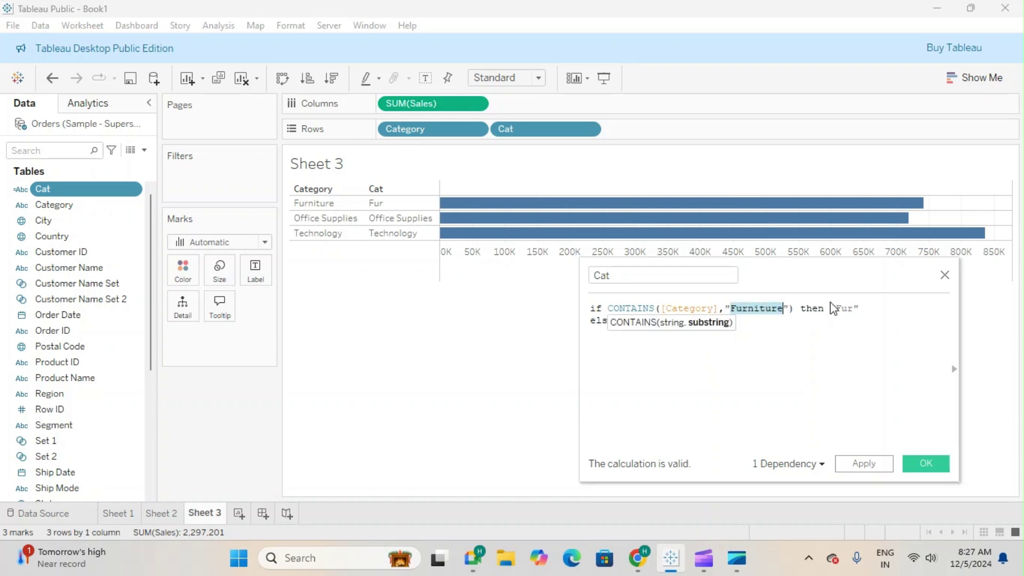
pyautogui.moveTo(859, 309); pyautogui.dragTo(830, 308)
pyautogui.moveTo(676, 320); pyautogui.dragTo(624, 319)
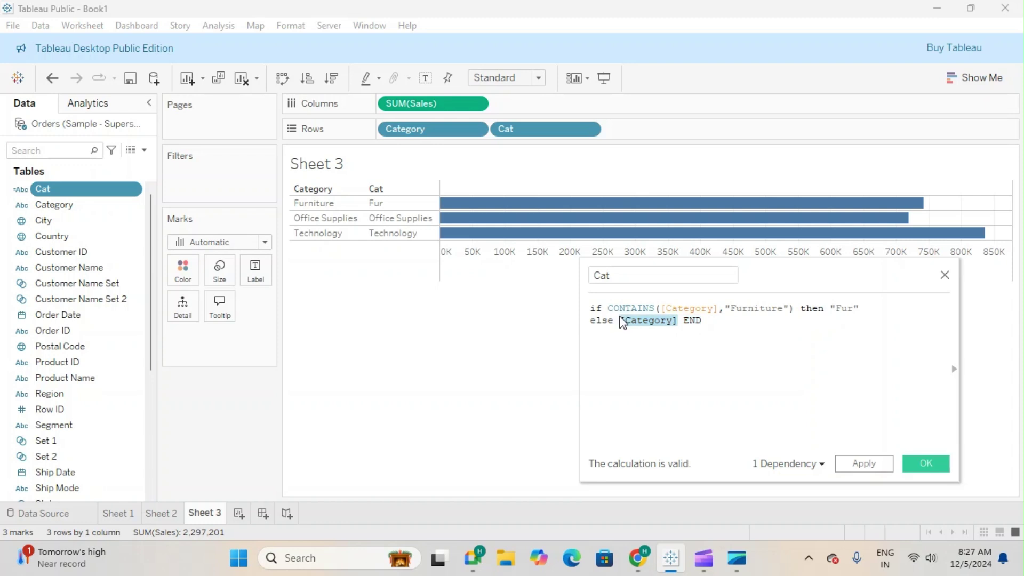
pyautogui.click(944, 466)
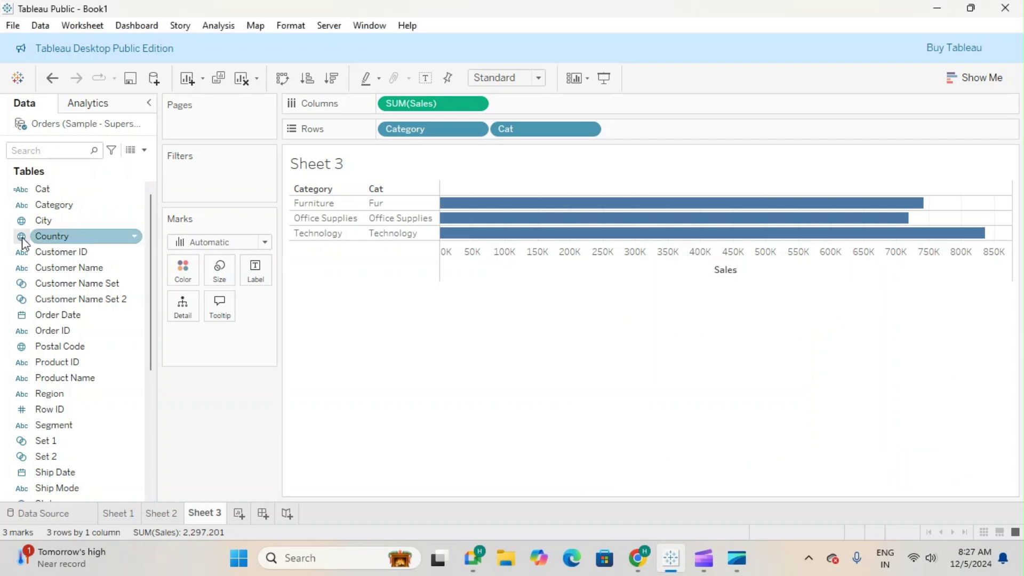
# Start a new calculated field and try the Sub-Category (group) field as its formula, then clear it.
pyautogui.click(144, 150)
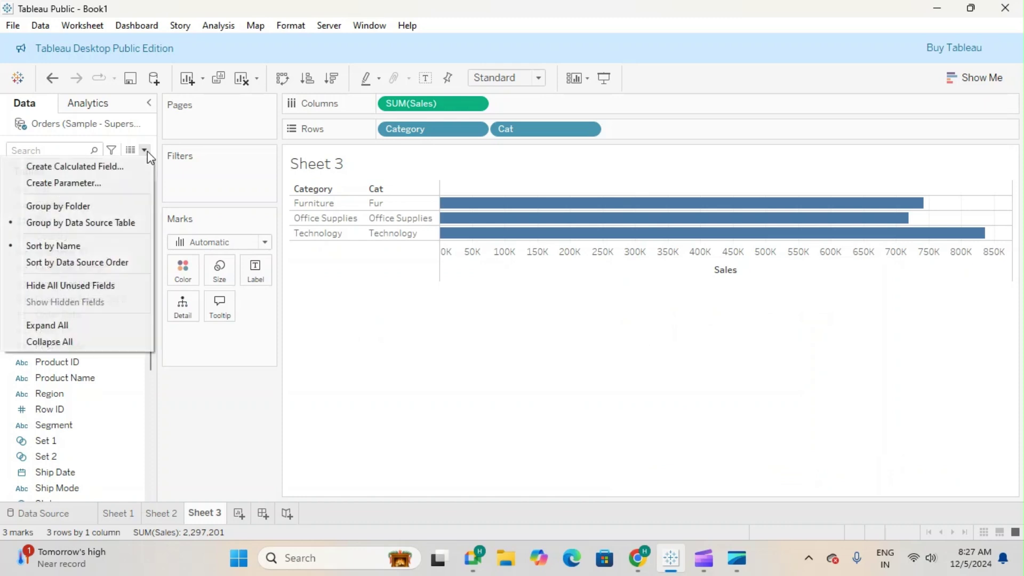
pyautogui.click(130, 165)
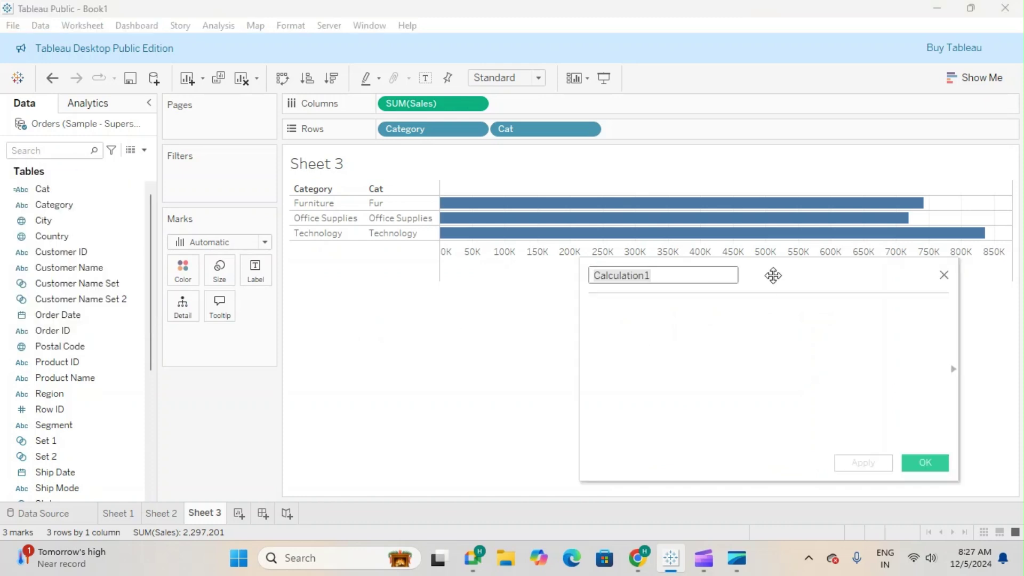
pyautogui.moveTo(789, 277); pyautogui.dragTo(626, 241)
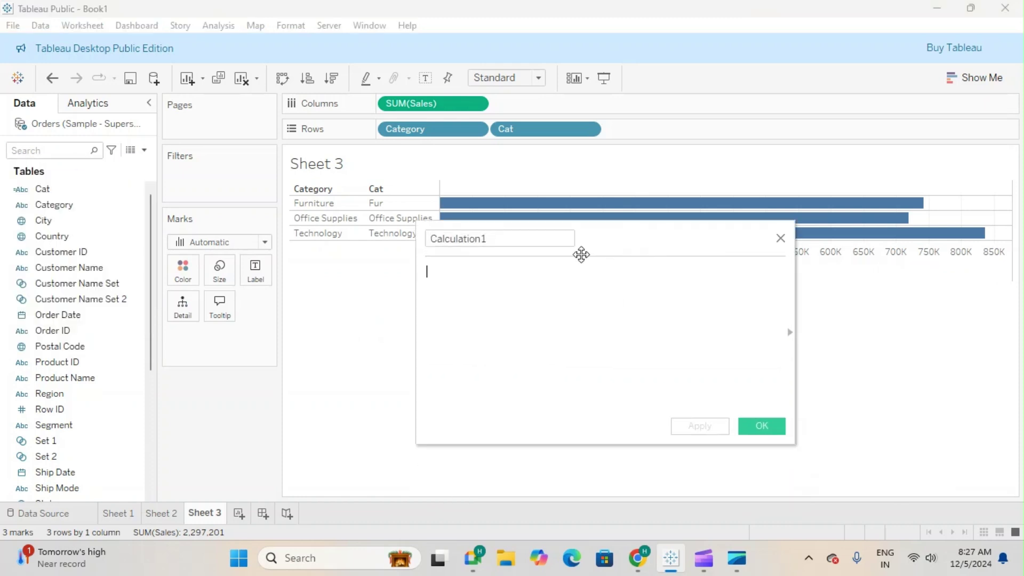
pyautogui.scroll(-4, 88, 416)
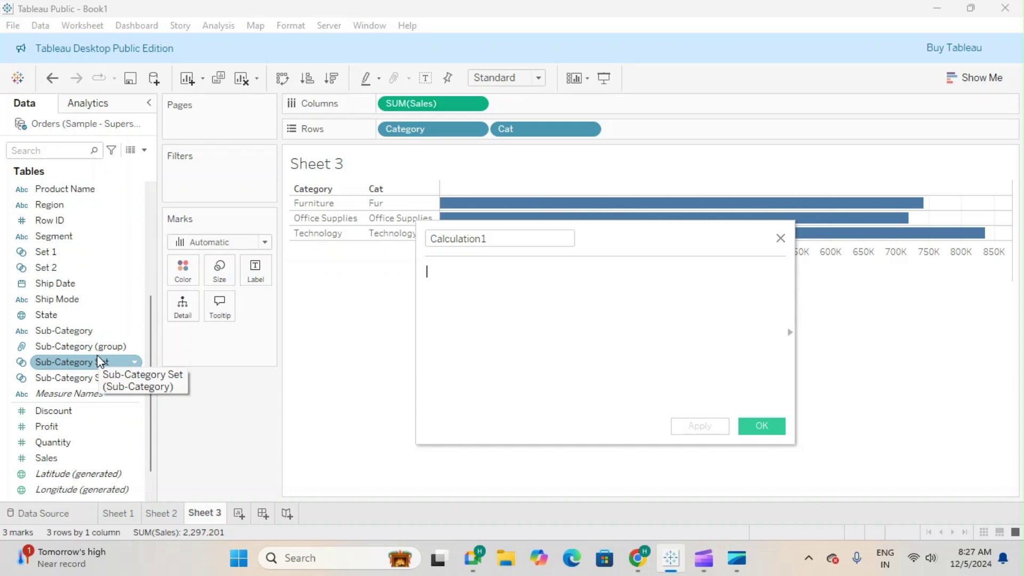
pyautogui.moveTo(64, 346); pyautogui.dragTo(621, 325)
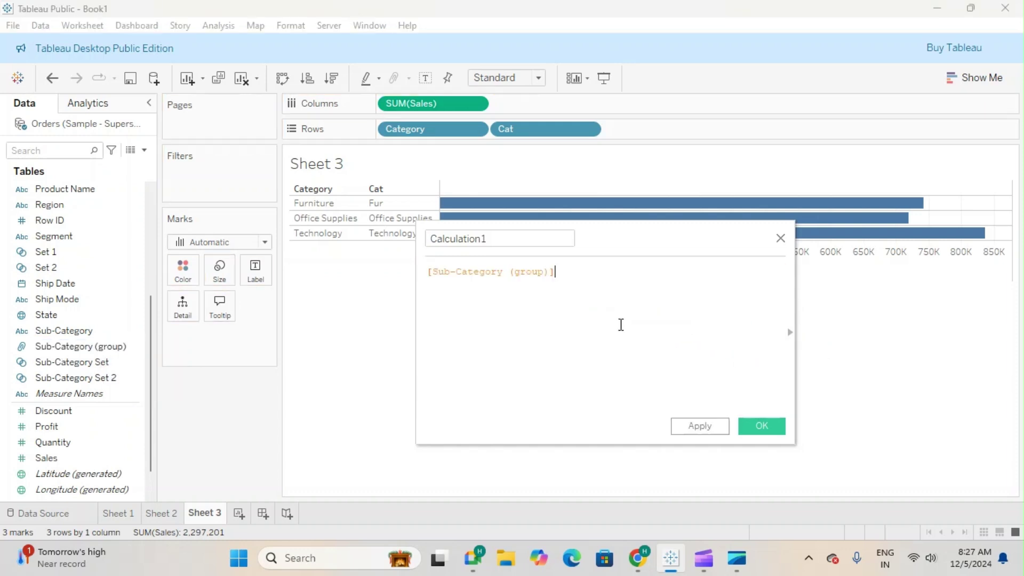
pyautogui.moveTo(564, 306); pyautogui.dragTo(373, 262)
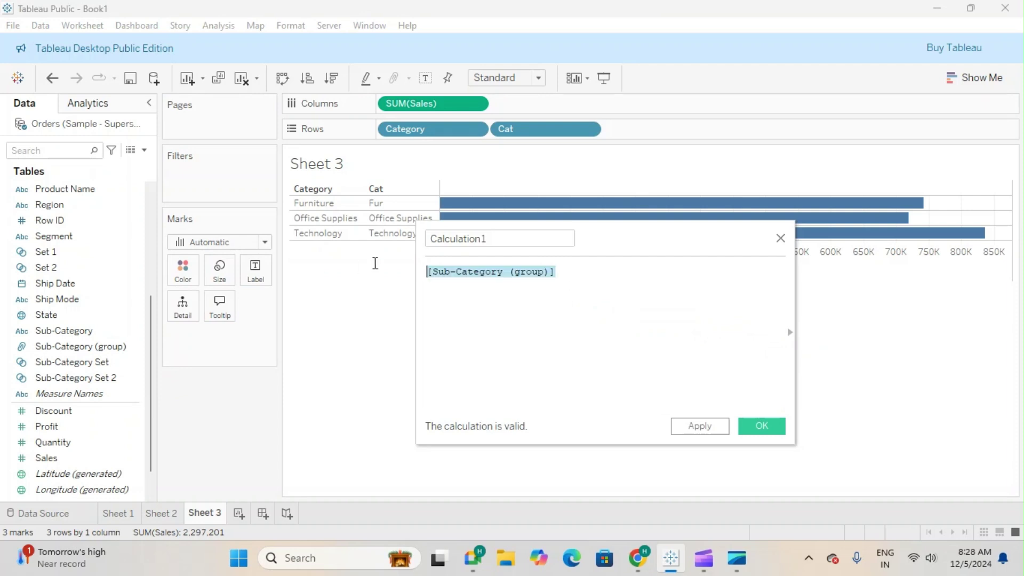
pyautogui.press('BackSpace')
# Try Sub-Category Set as the formula of the new calculation, then clear it and discard the calculated field.
pyautogui.moveTo(63, 355); pyautogui.dragTo(424, 272)
pyautogui.press('BackSpace')
pyautogui.moveTo(126, 362); pyautogui.dragTo(650, 343)
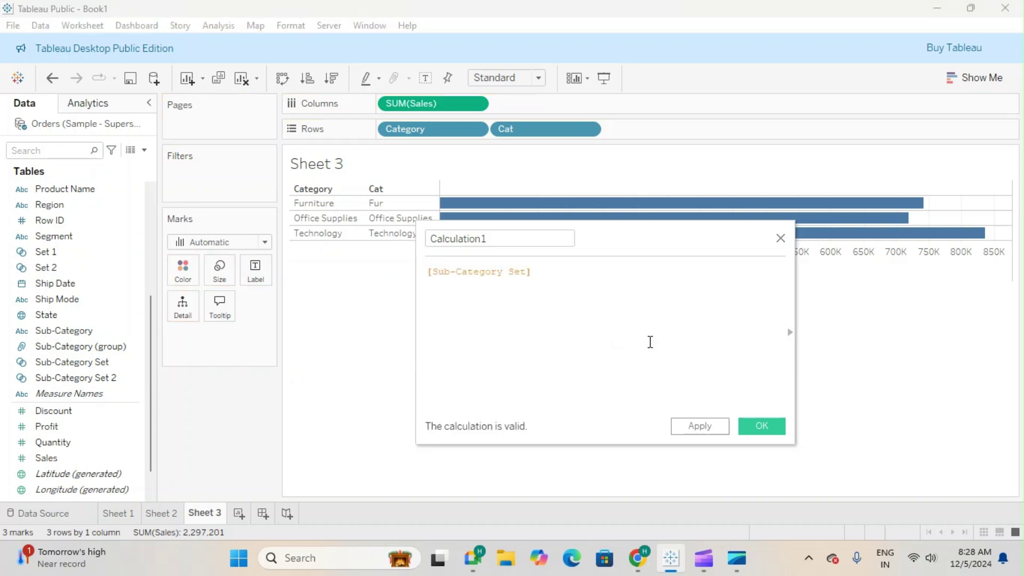
pyautogui.moveTo(542, 276); pyautogui.dragTo(368, 280)
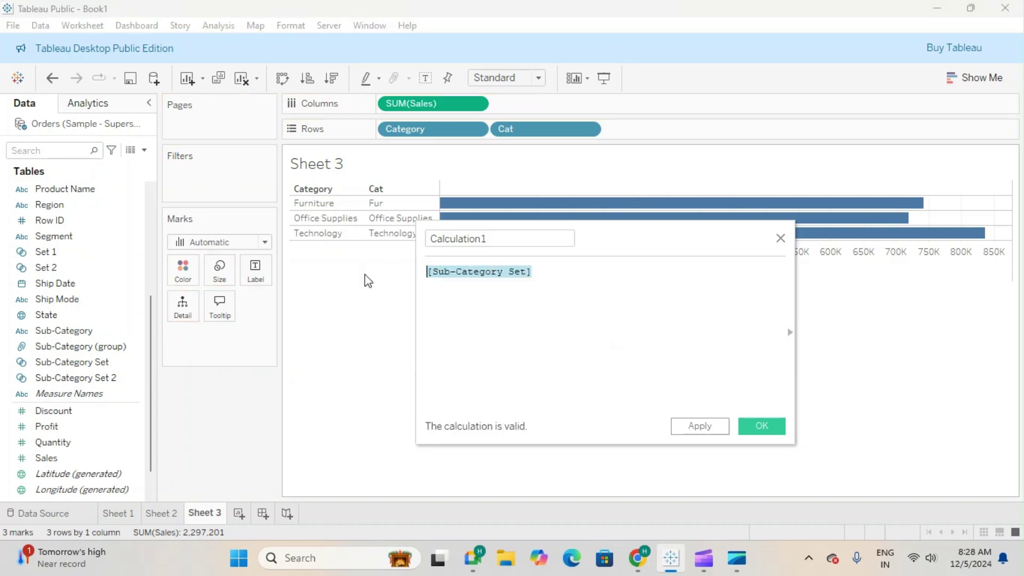
pyautogui.press('BackSpace')
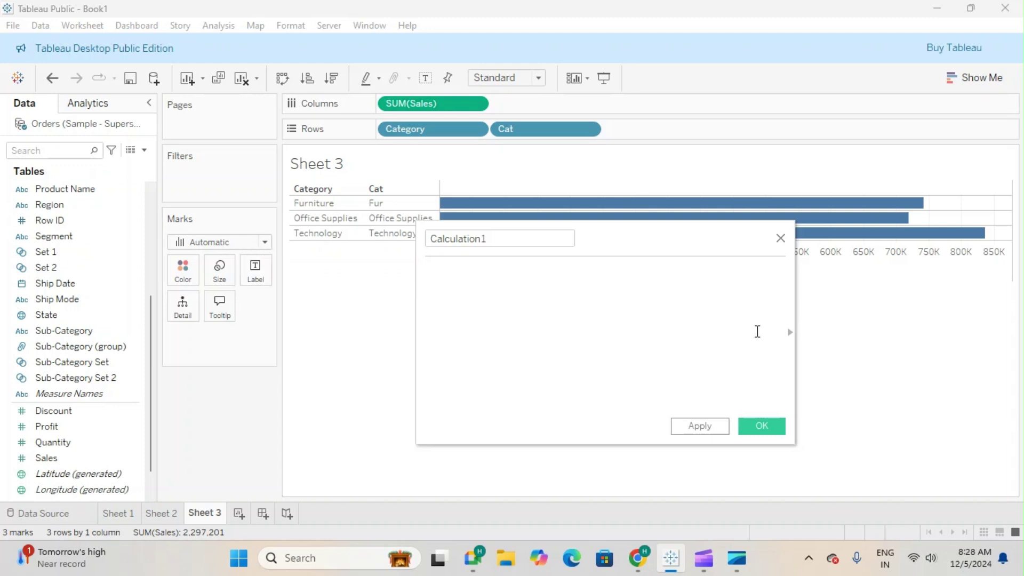
pyautogui.click(780, 236)
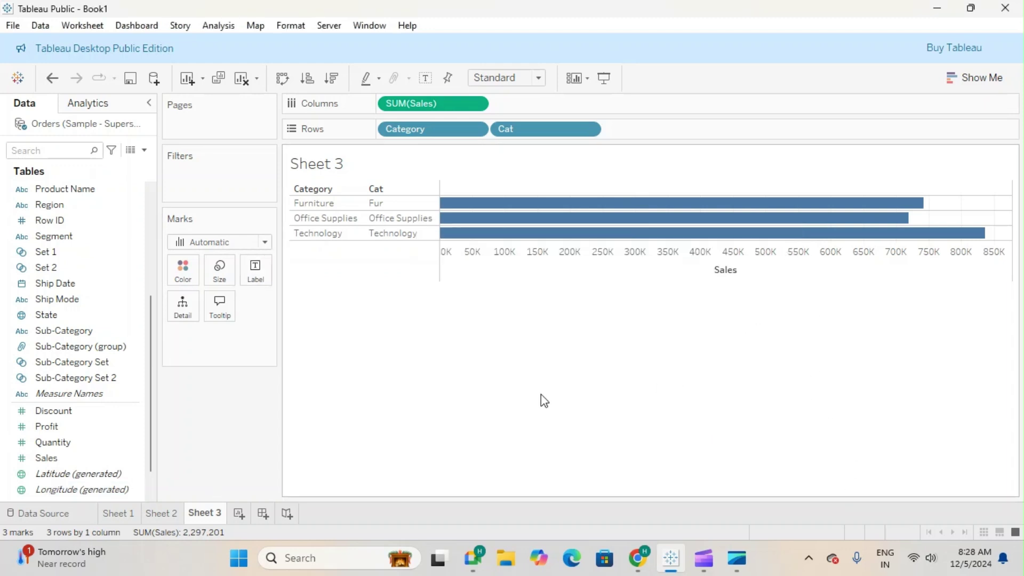
# Replace Sales with Profit on Columns and remove the Category and Cat fields from Rows.
pyautogui.moveTo(434, 103); pyautogui.dragTo(456, 3)
pyautogui.moveTo(53, 426); pyautogui.dragTo(477, 3)
pyautogui.moveTo(427, 129); pyautogui.dragTo(24, 384)
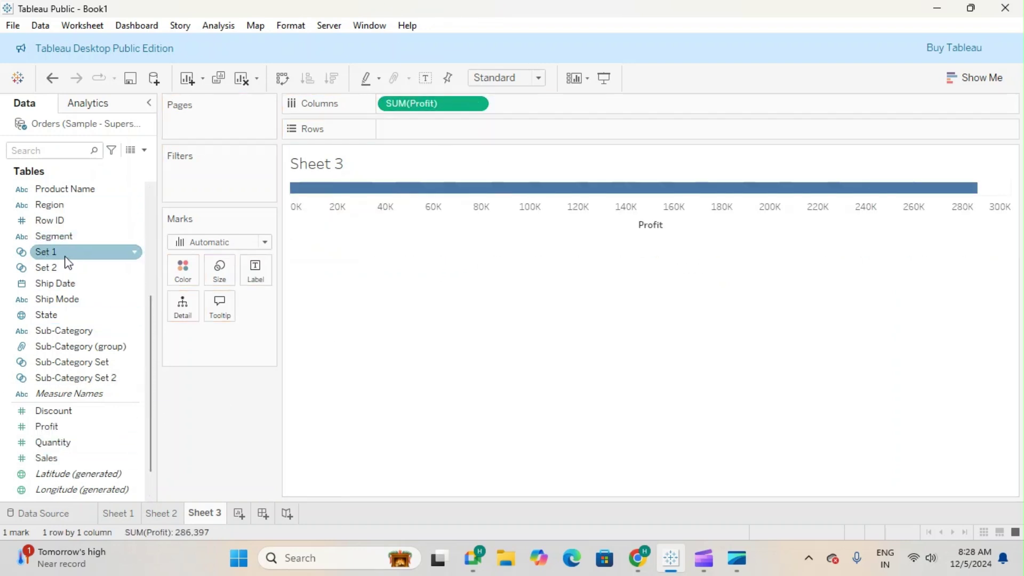
# Add Product Name to Rows and sort the products by profit in descending order.
pyautogui.scroll(3, 100, 362)
pyautogui.scroll(-3, 102, 374)
pyautogui.scroll(3, 103, 400)
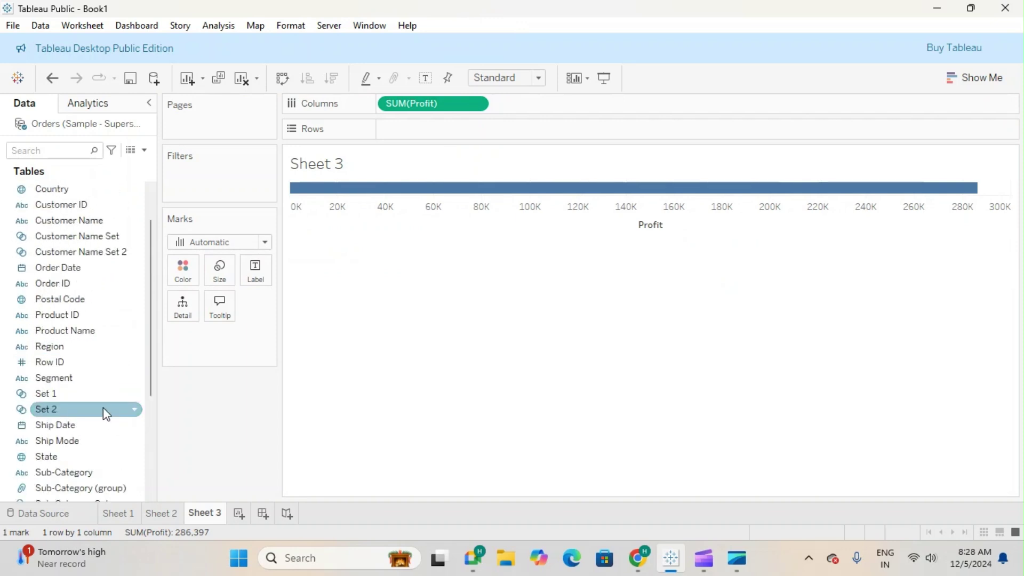
pyautogui.moveTo(78, 330); pyautogui.dragTo(436, 125)
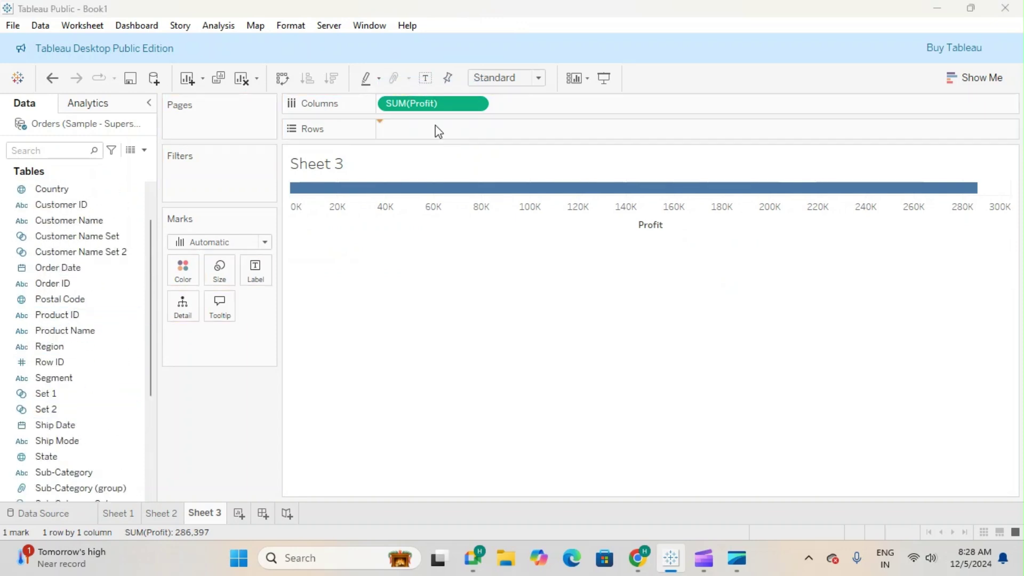
pyautogui.click(474, 268)
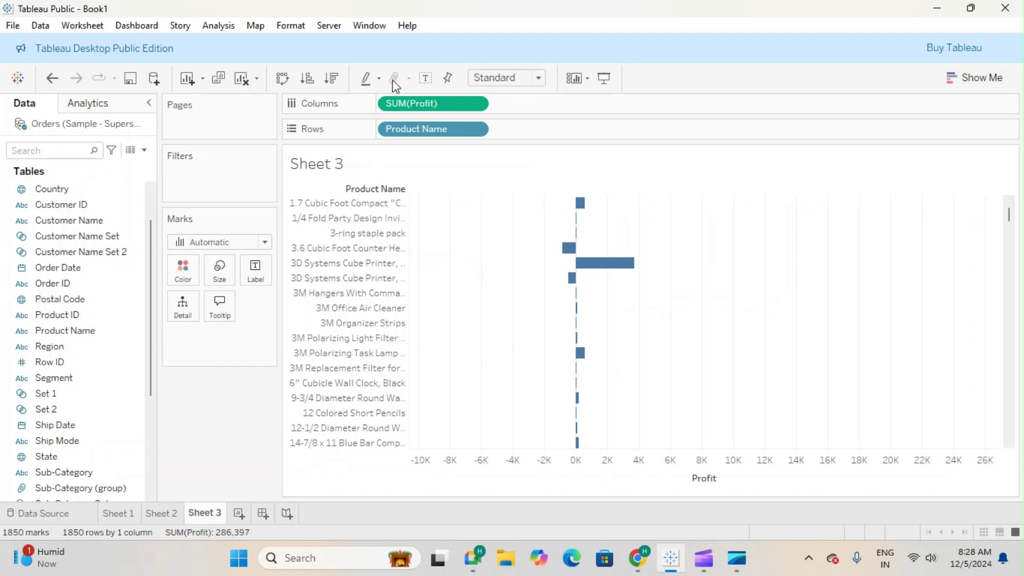
pyautogui.click(331, 79)
pyautogui.moveTo(1009, 220); pyautogui.dragTo(1006, 337)
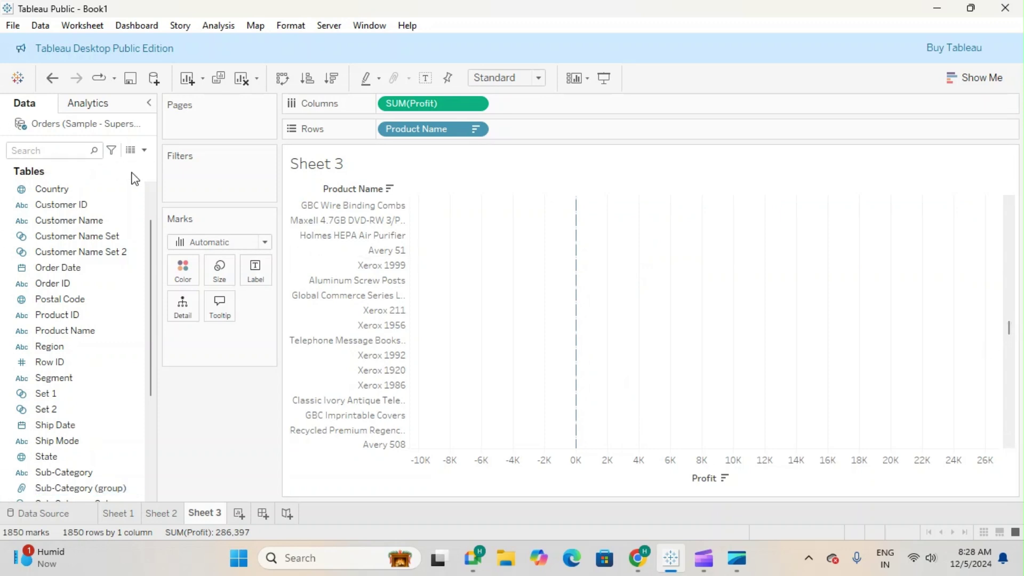
# Create and save a calculated field with the formula if SUM([Profit])<0 then 1 else 0 end.
pyautogui.click(143, 151)
pyautogui.click(121, 168)
pyautogui.click(485, 281)
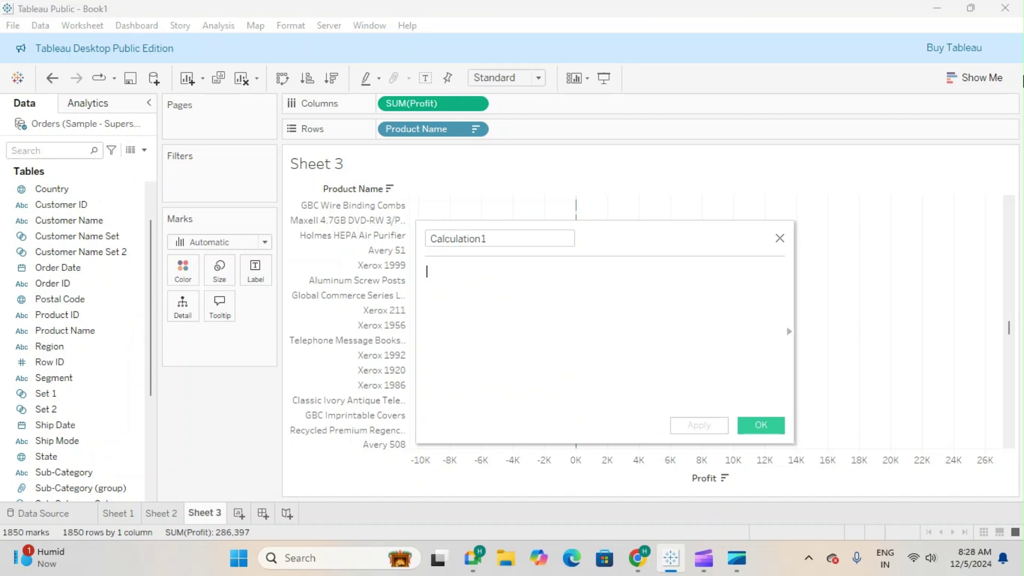
pyautogui.write('if')
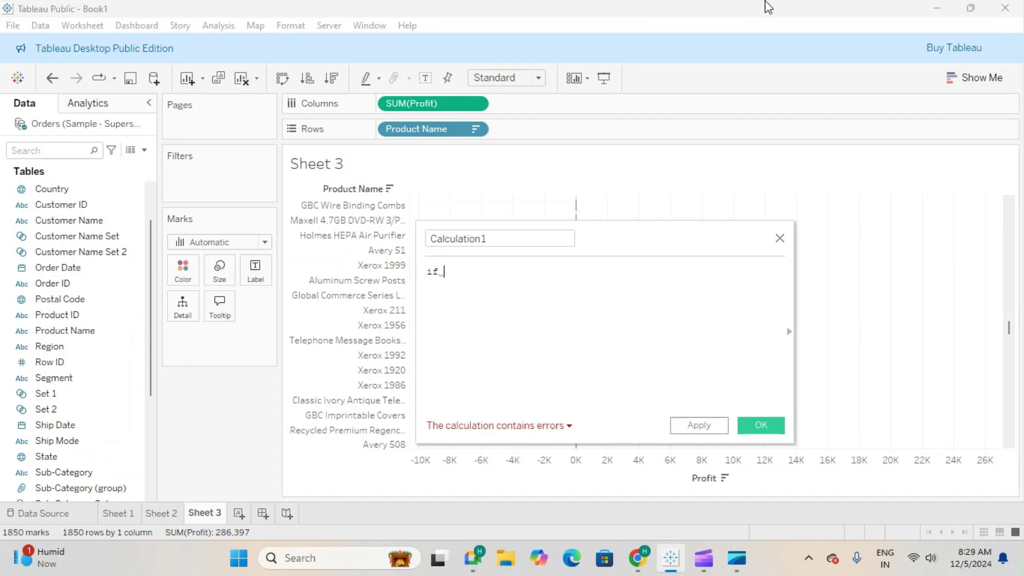
pyautogui.moveTo(416, 97); pyautogui.dragTo(524, 296)
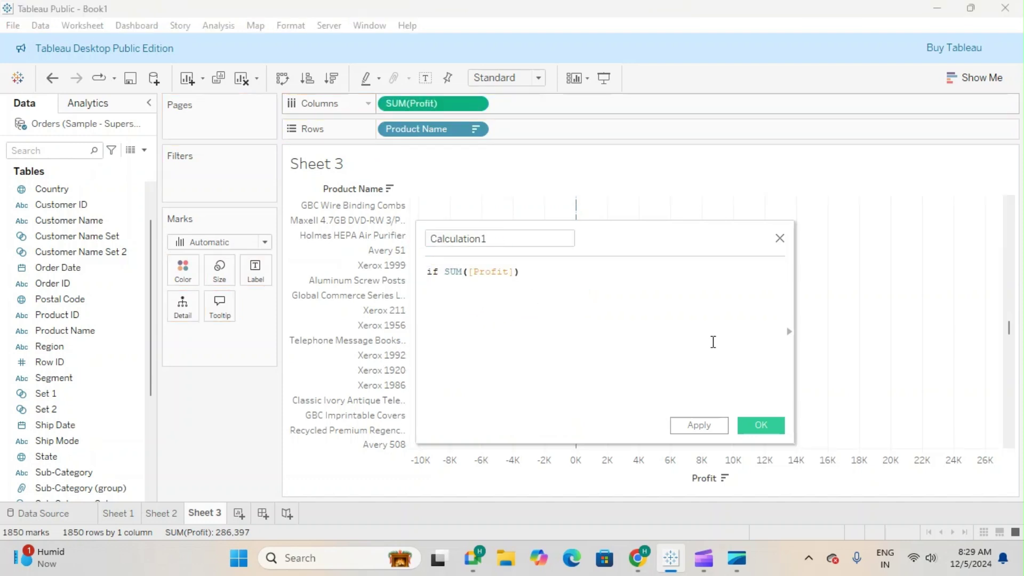
pyautogui.write('<0 then 1 else 0 end')
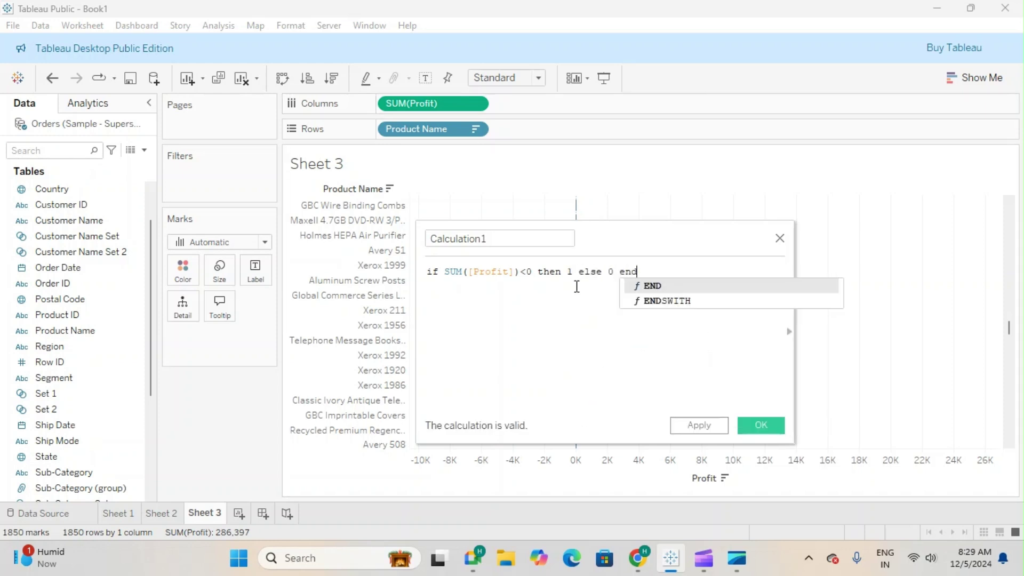
pyautogui.click(698, 425)
pyautogui.click(762, 425)
# Color the profit bars by the new calculated field and set its palette to stepped color with 2 steps.
pyautogui.moveTo(72, 493); pyautogui.dragTo(183, 270)
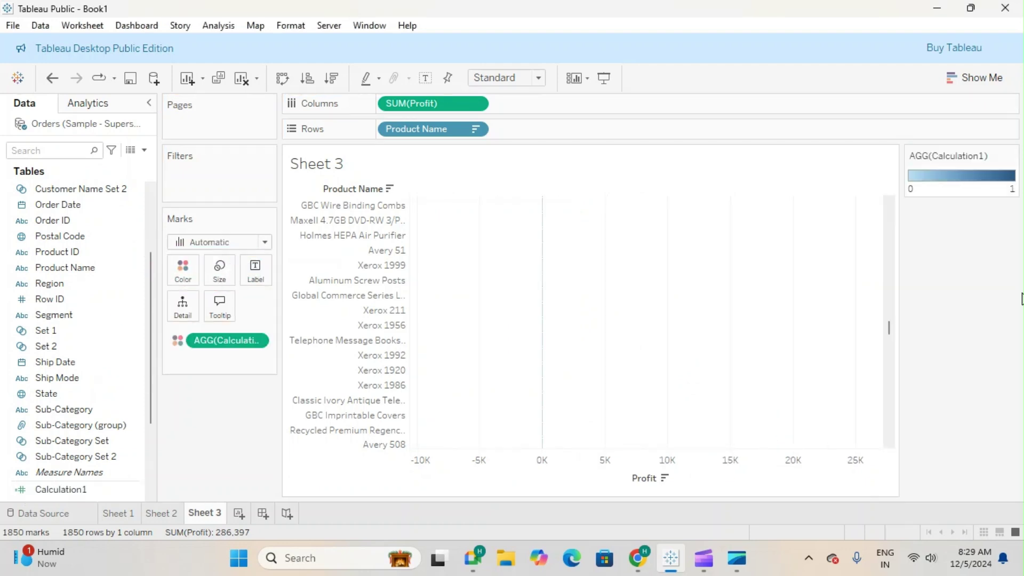
pyautogui.click(1009, 157)
pyautogui.click(952, 170)
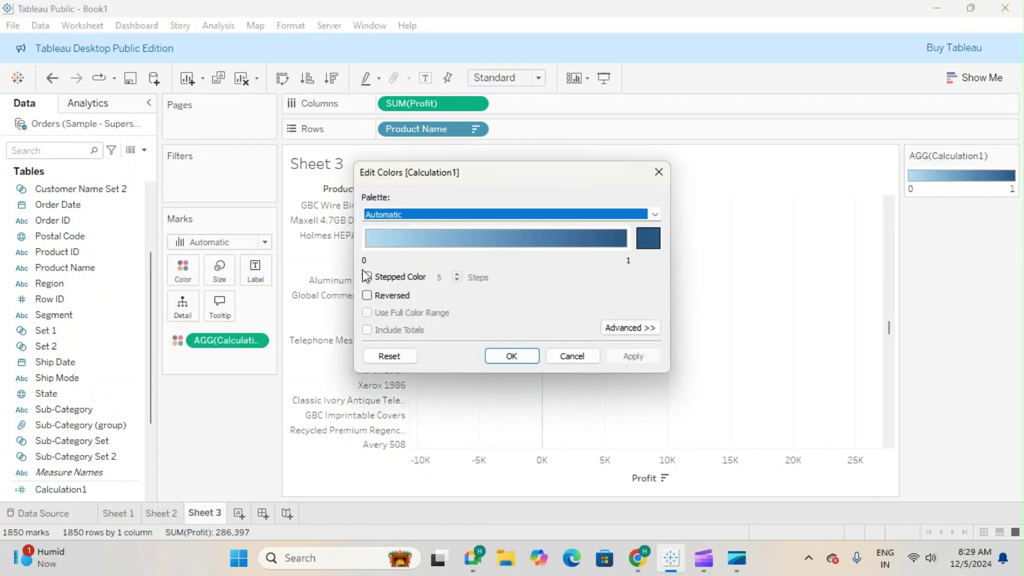
pyautogui.click(367, 276)
pyautogui.click(458, 281)
pyautogui.click(457, 281)
pyautogui.click(457, 281)
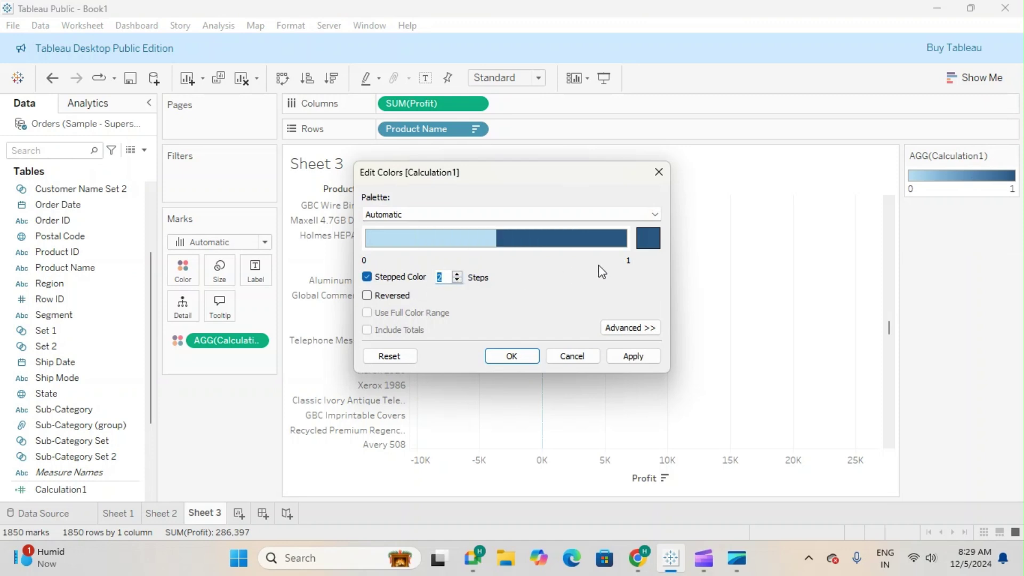
# Try a custom green as the end color of the stepped palette.
pyautogui.click(648, 238)
pyautogui.click(398, 218)
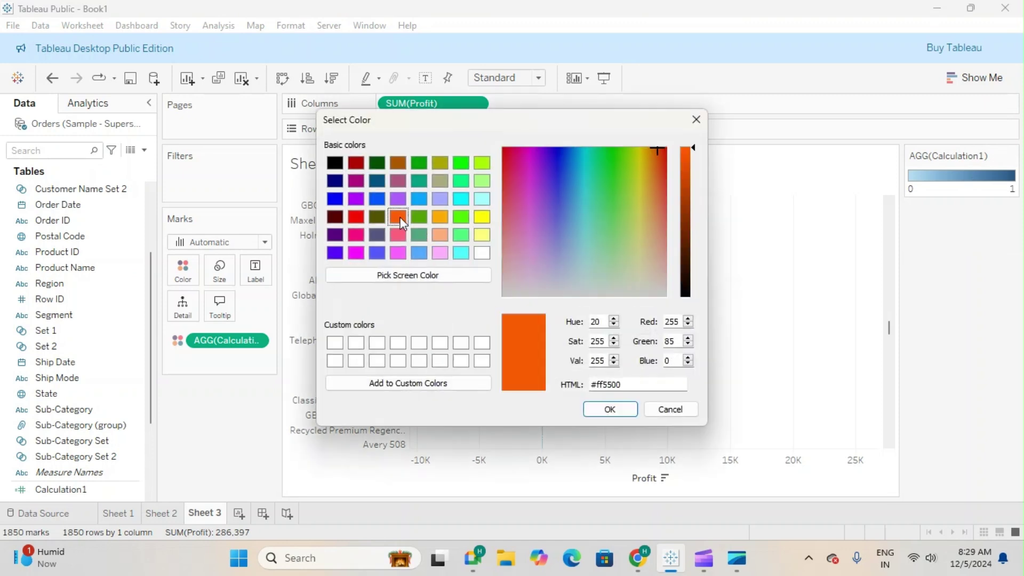
pyautogui.click(418, 236)
pyautogui.click(610, 409)
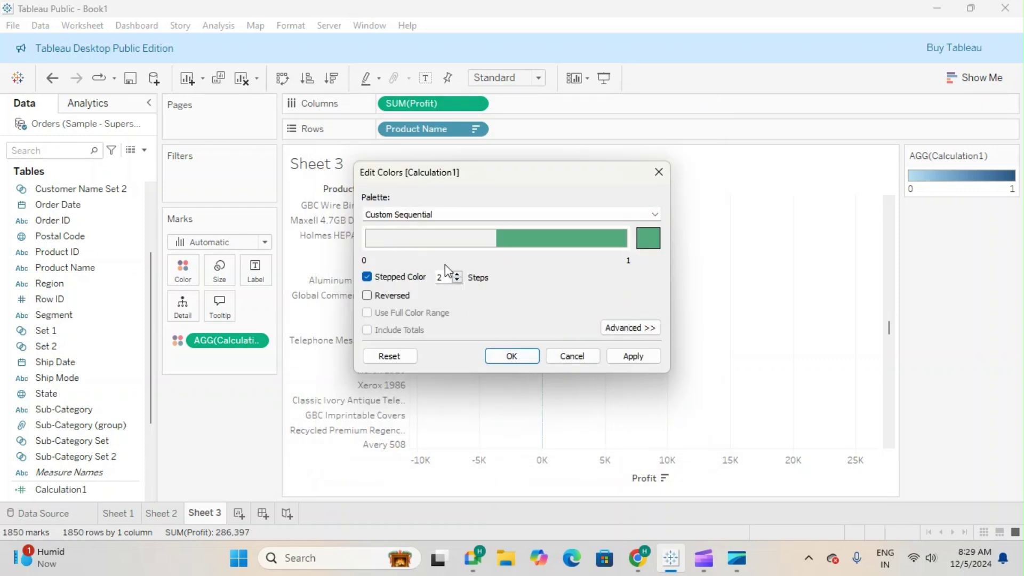
# Switch the stepped palette to Red, reverse its color order and apply it to the bars.
pyautogui.click(449, 216)
pyautogui.click(454, 239)
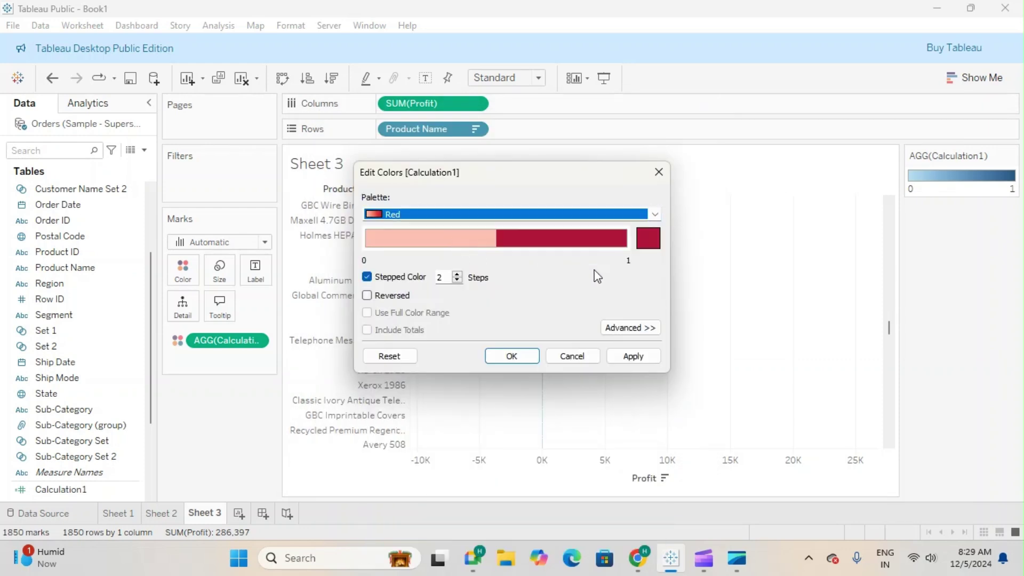
pyautogui.click(367, 296)
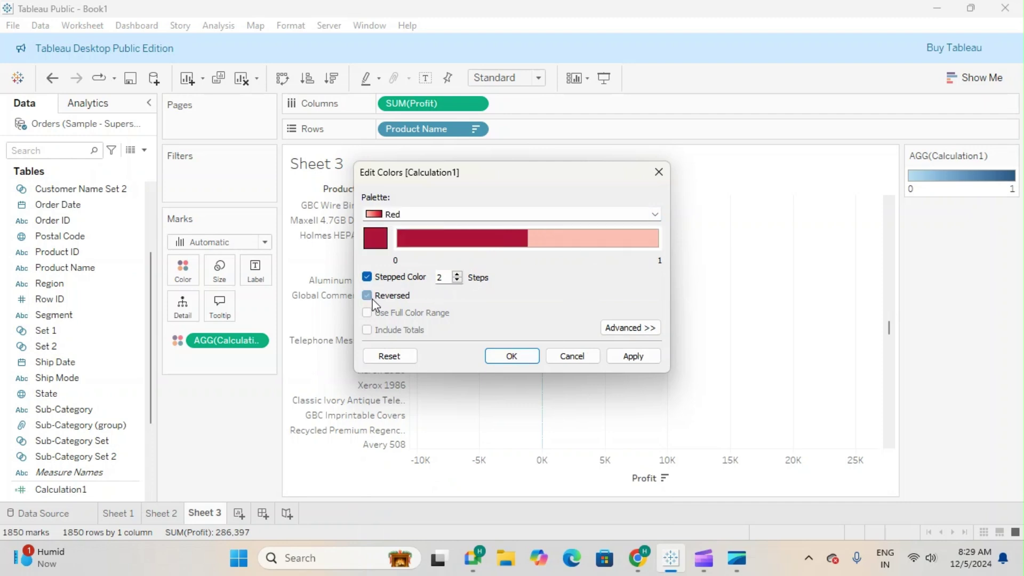
pyautogui.click(514, 357)
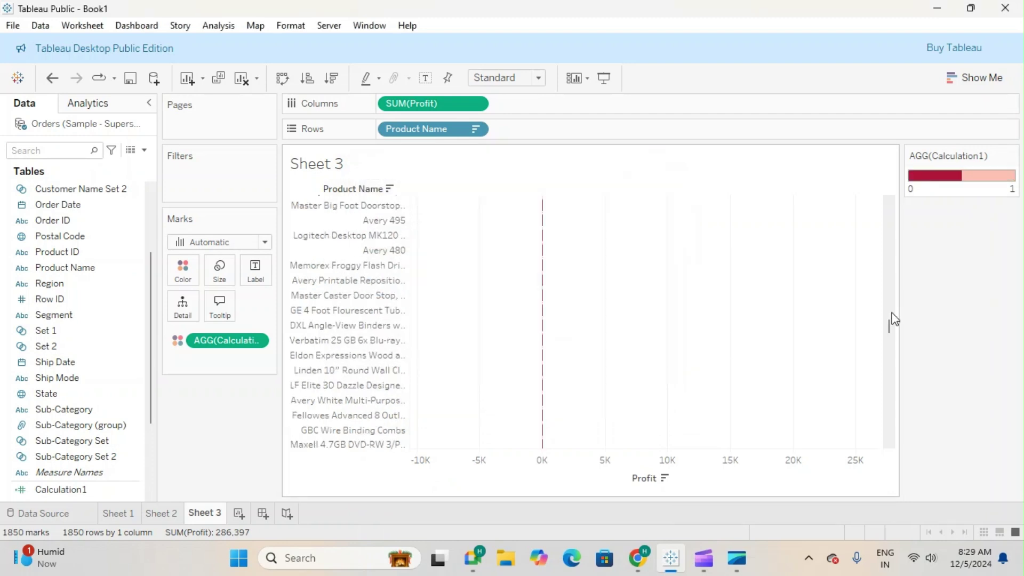
# Turn off the reversed order of the Red palette and review the bar colors of the loss-making and most profitable products.
pyautogui.moveTo(891, 324); pyautogui.dragTo(907, 500)
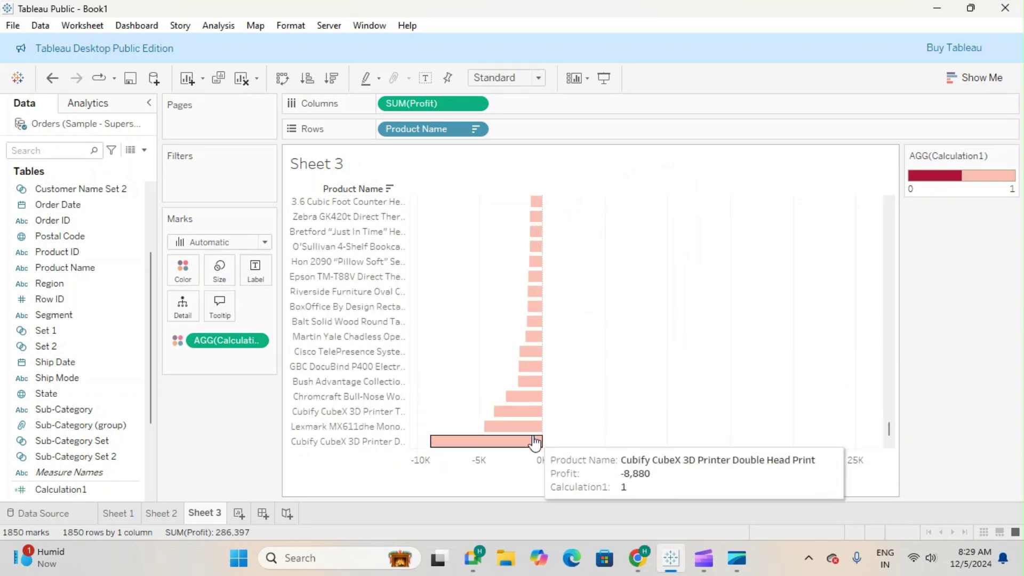
pyautogui.click(1011, 155)
pyautogui.click(952, 169)
pyautogui.click(367, 296)
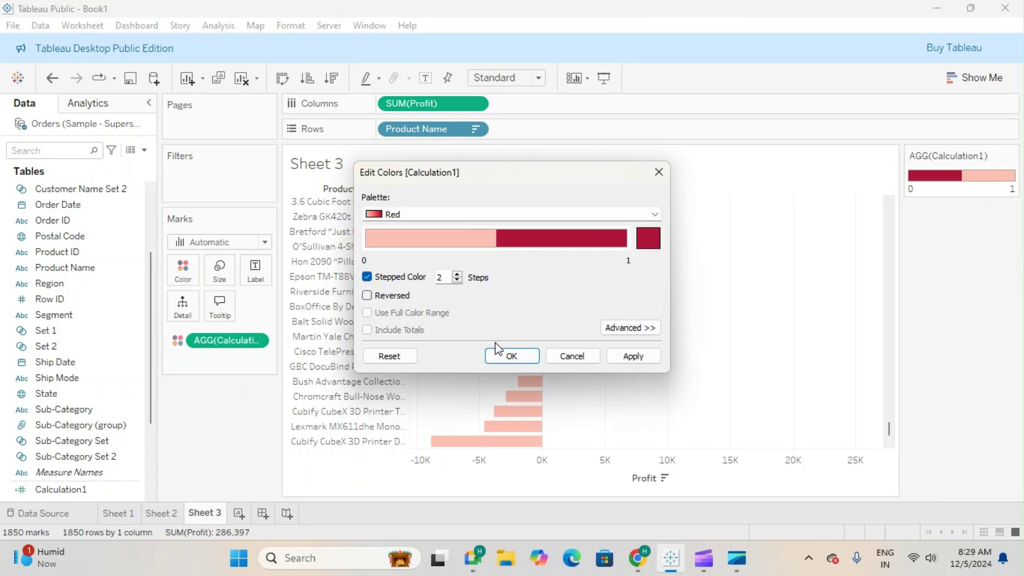
pyautogui.click(510, 355)
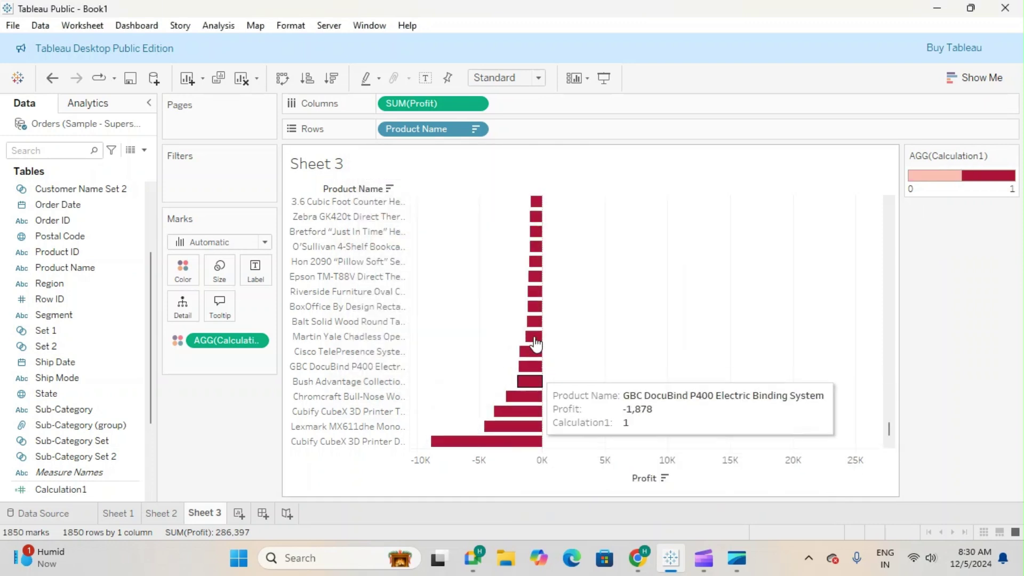
pyautogui.click(892, 438)
pyautogui.moveTo(890, 434); pyautogui.dragTo(882, 190)
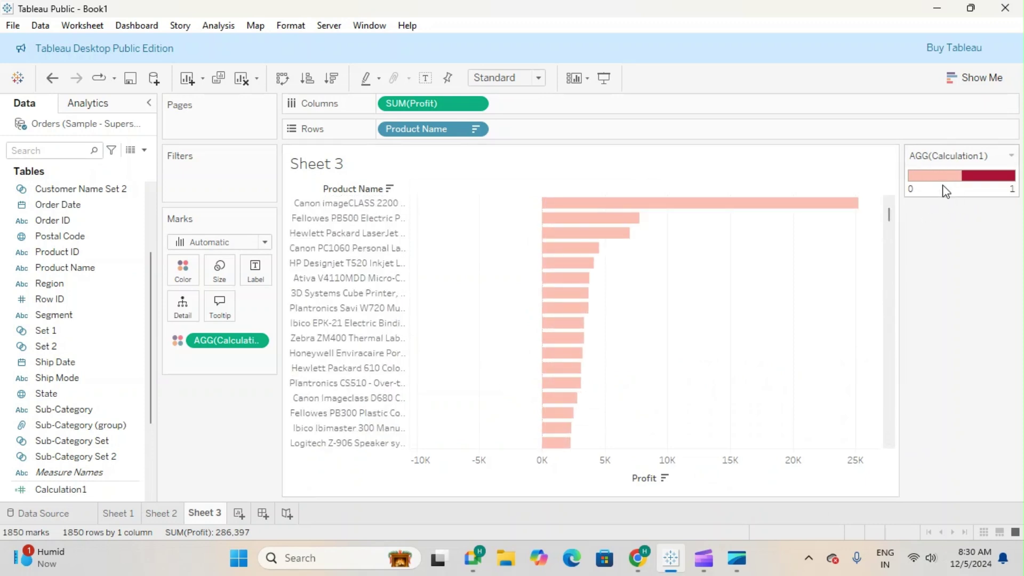
pyautogui.moveTo(567, 295)
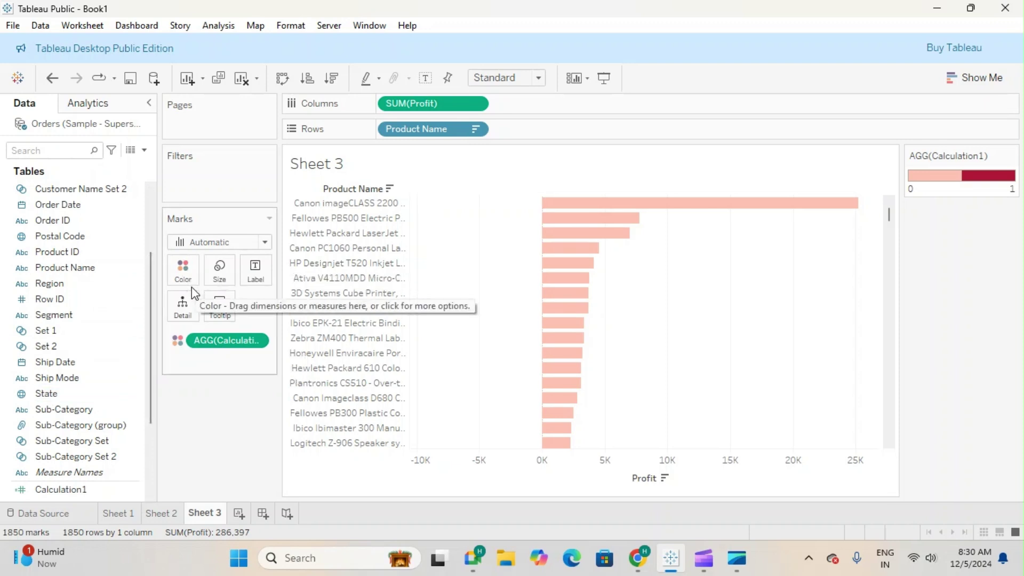
# Use Calculation1 as the bars' label instead of their color, and change its result for negative profit sums to "Neg".
pyautogui.moveTo(215, 342); pyautogui.dragTo(254, 274)
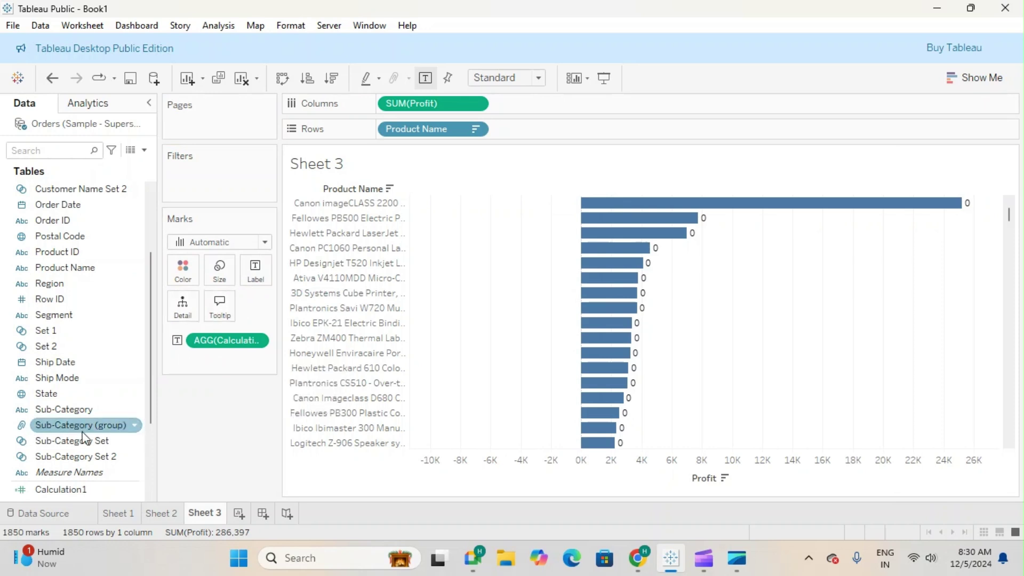
pyautogui.scroll(-3, 87, 425)
pyautogui.rightClick(88, 367)
pyautogui.click(124, 108)
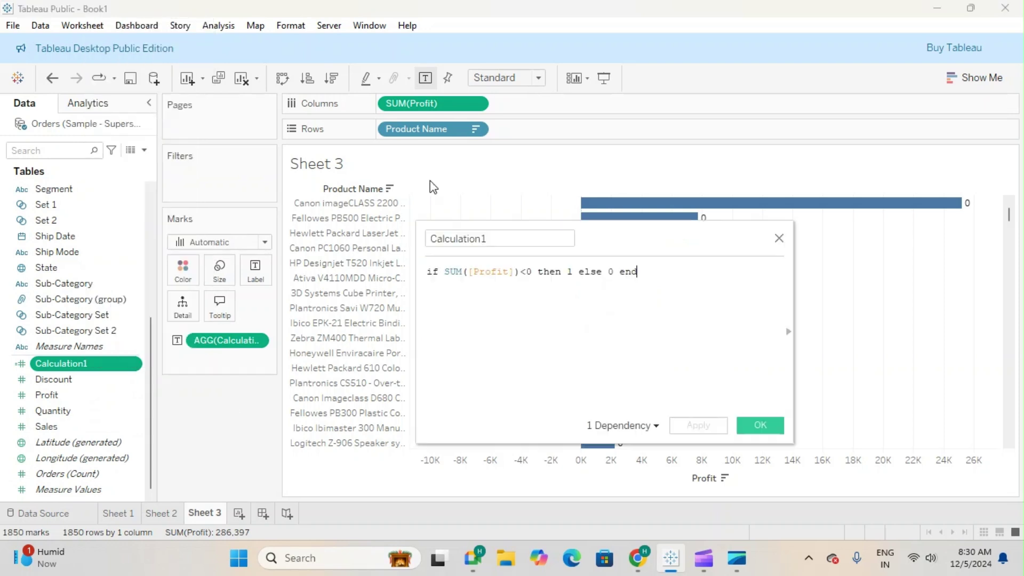
pyautogui.doubleClick(569, 272)
pyautogui.write('""')
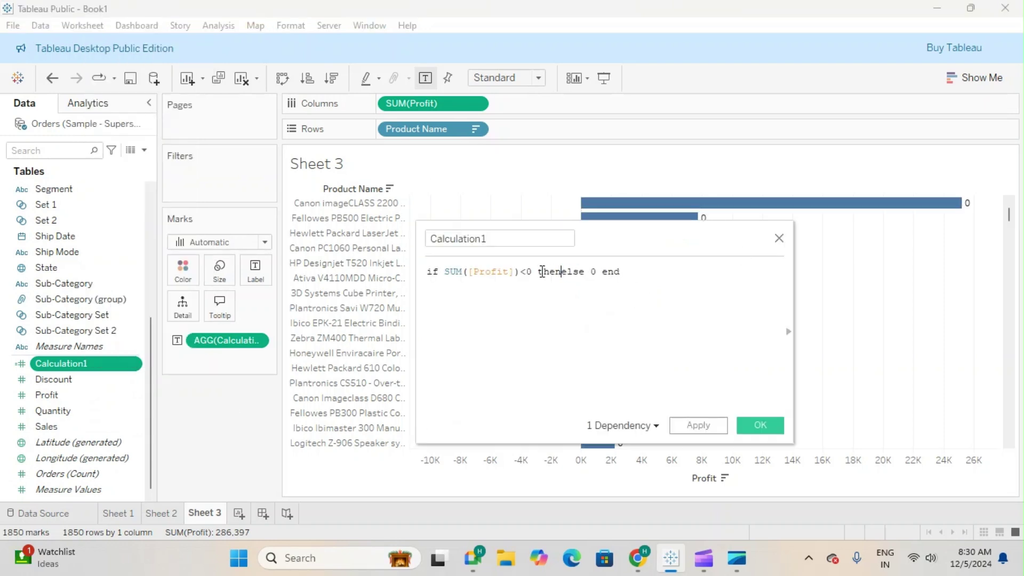
pyautogui.press('Left')
pyautogui.press('Left')
pyautogui.press('Right')
pyautogui.press('Right')
pyautogui.write('"Neg')
# Change the else result of Calculation1 to "Pos" and save the calculation.
pyautogui.press('Right')
pyautogui.press('Right')
pyautogui.press('Right')
pyautogui.press('Right')
pyautogui.press('Right')
pyautogui.press('Right')
pyautogui.press('Right')
pyautogui.press('Right')
pyautogui.press('BackSpace')
pyautogui.write('"Pos')
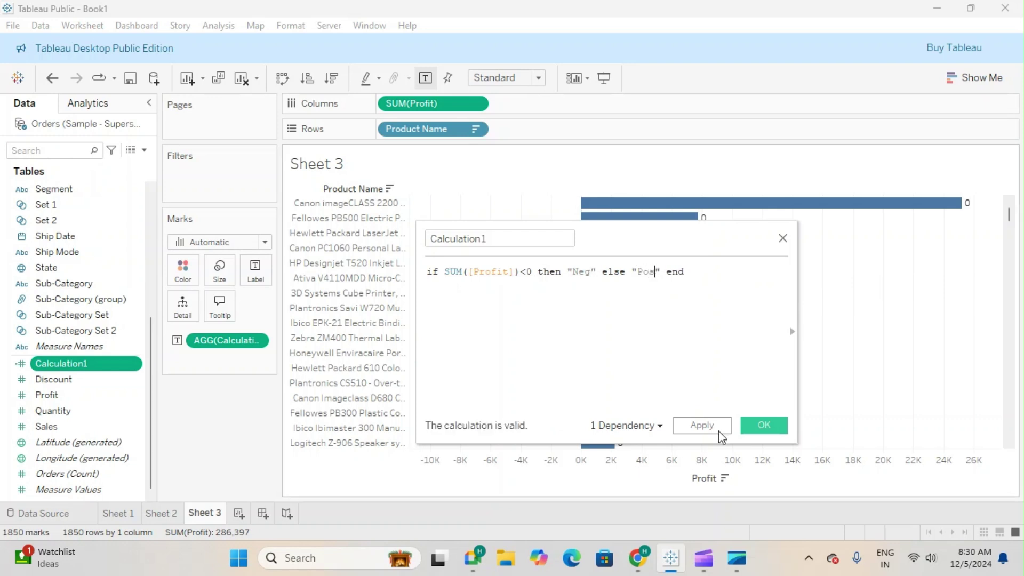
pyautogui.click(752, 427)
# Label the profit bars with the edited Calculation1 again and review the labels of the loss-making products.
pyautogui.moveTo(211, 340); pyautogui.dragTo(238, 480)
pyautogui.moveTo(59, 363); pyautogui.dragTo(264, 276)
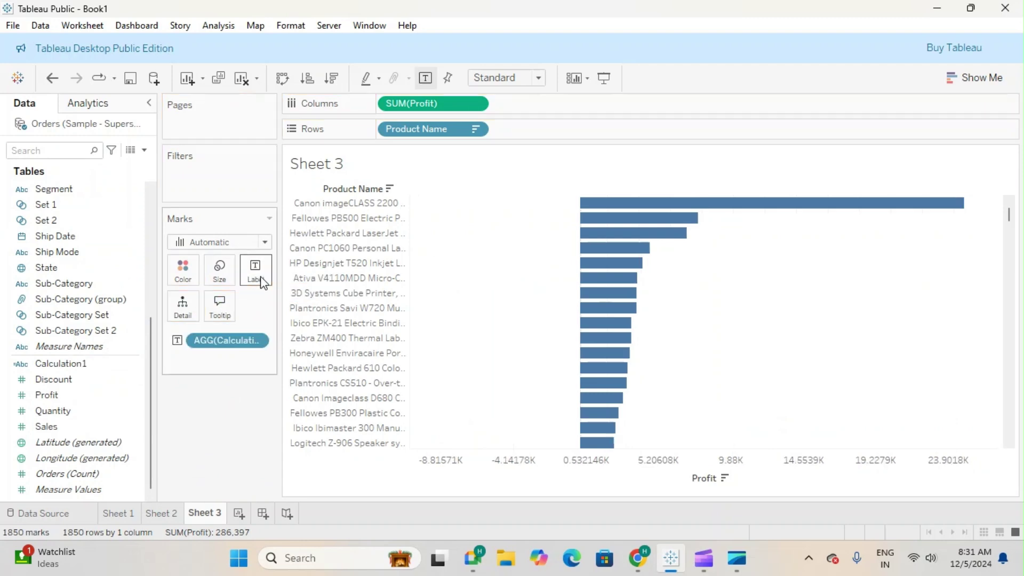
pyautogui.scroll(-5, 663, 381)
pyautogui.moveTo(1009, 231); pyautogui.dragTo(997, 507)
pyautogui.moveTo(470, 454)
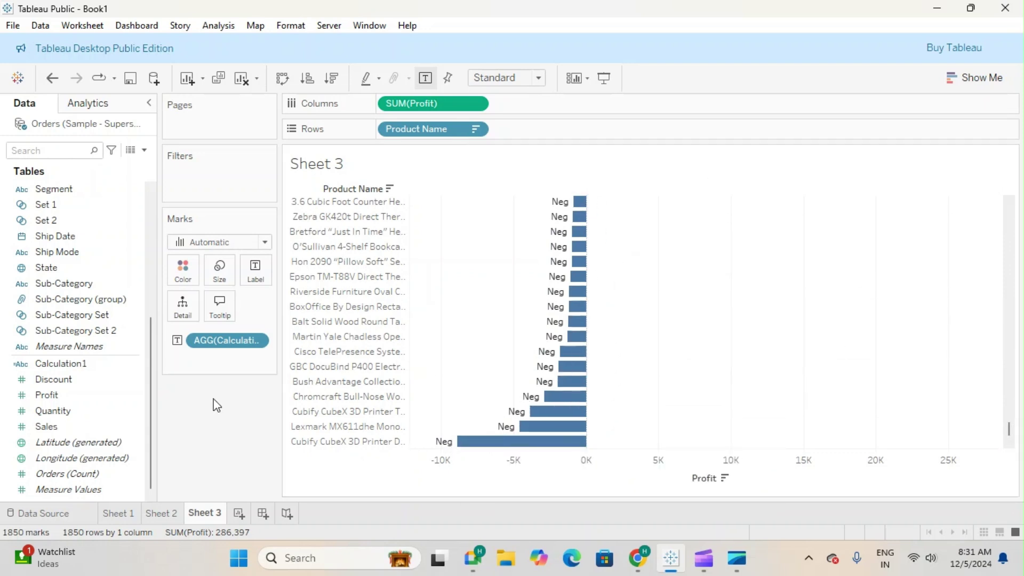
pyautogui.scroll(10, 787, 274)
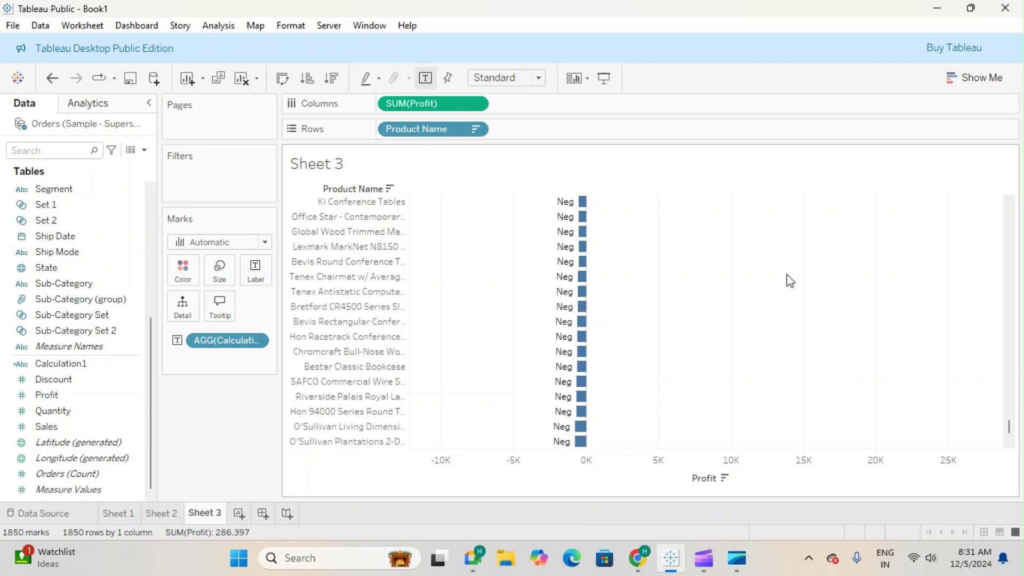
pyautogui.scroll(5, 788, 273)
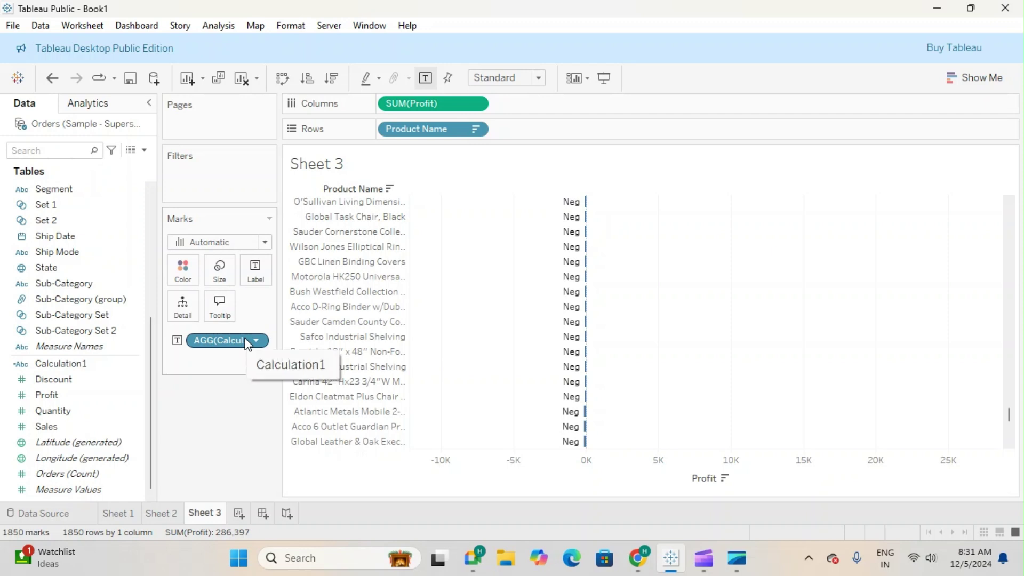
# Remove the Calculation1 labels from the profit bars and add a new worksheet.
pyautogui.moveTo(236, 338); pyautogui.dragTo(230, 410)
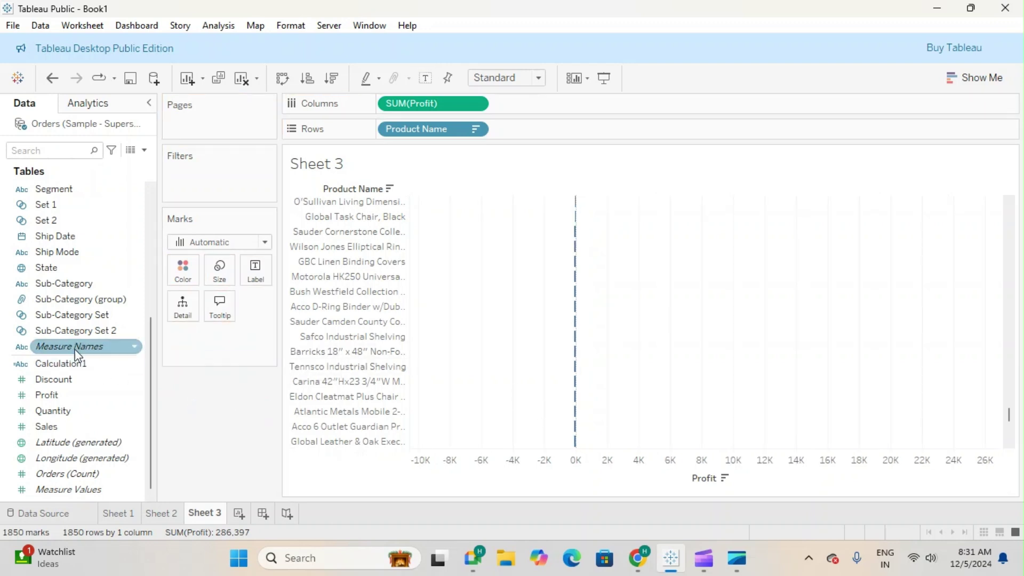
pyautogui.scroll(5, 80, 356)
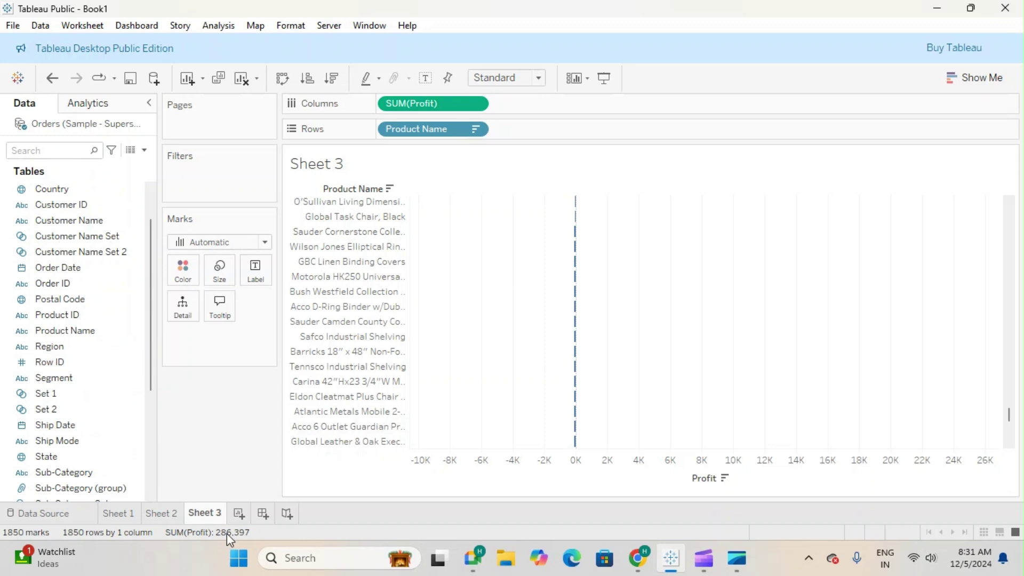
pyautogui.click(239, 513)
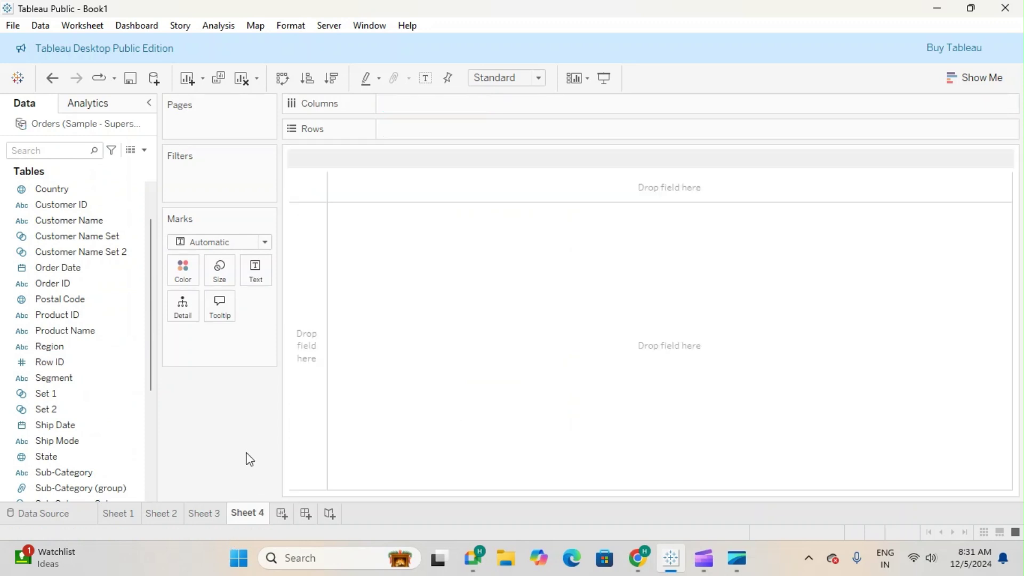
pyautogui.click(211, 513)
pyautogui.click(251, 514)
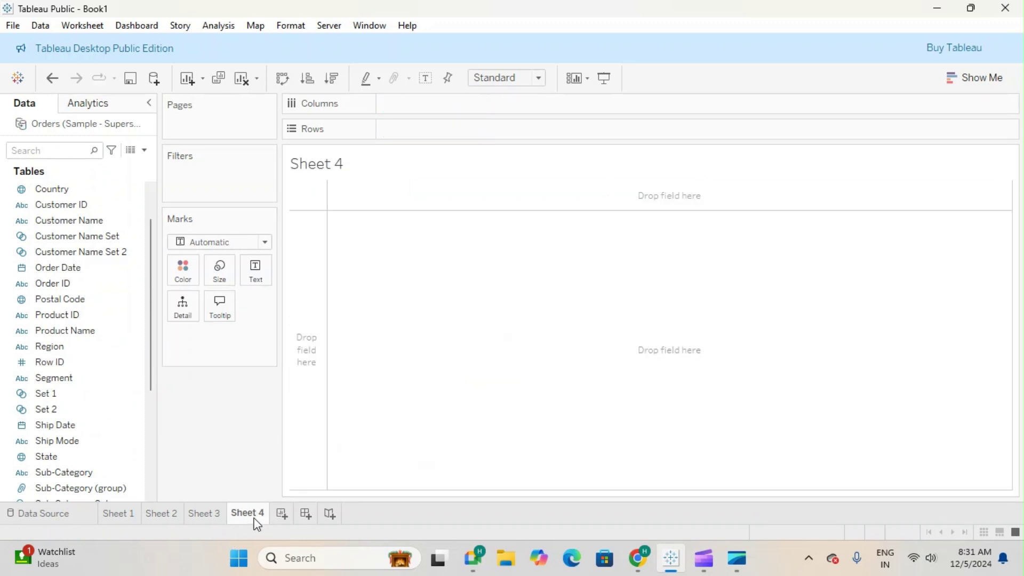
# Place Order Date on the rows of Sheet 4.
pyautogui.moveTo(59, 269); pyautogui.dragTo(387, 339)
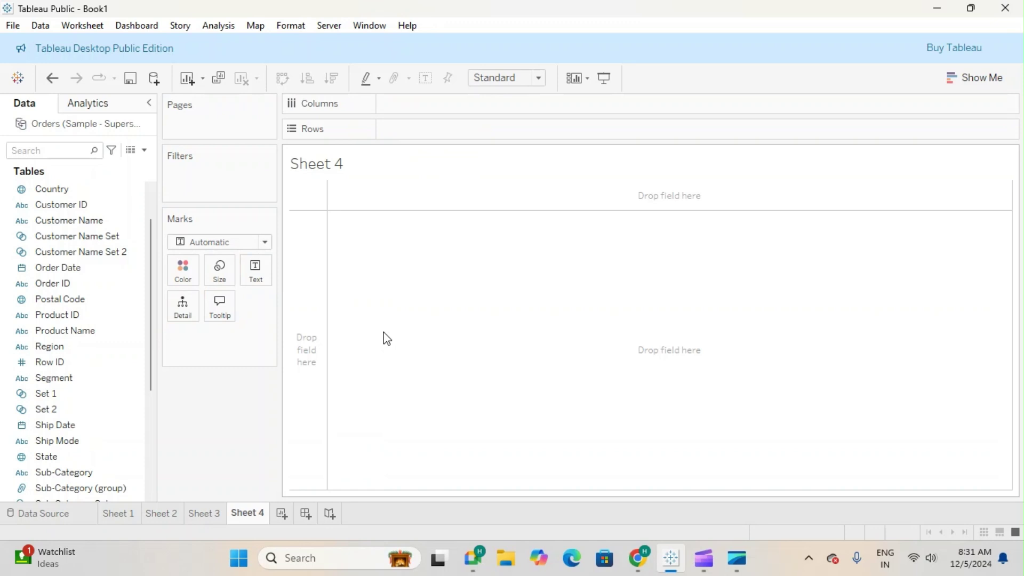
pyautogui.click(48, 274)
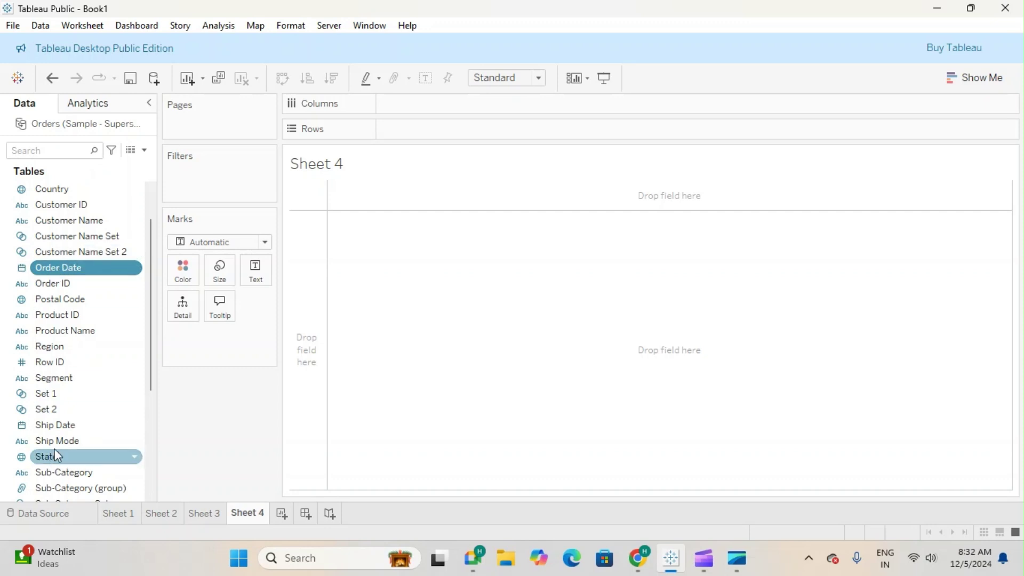
pyautogui.moveTo(59, 267); pyautogui.dragTo(461, 132)
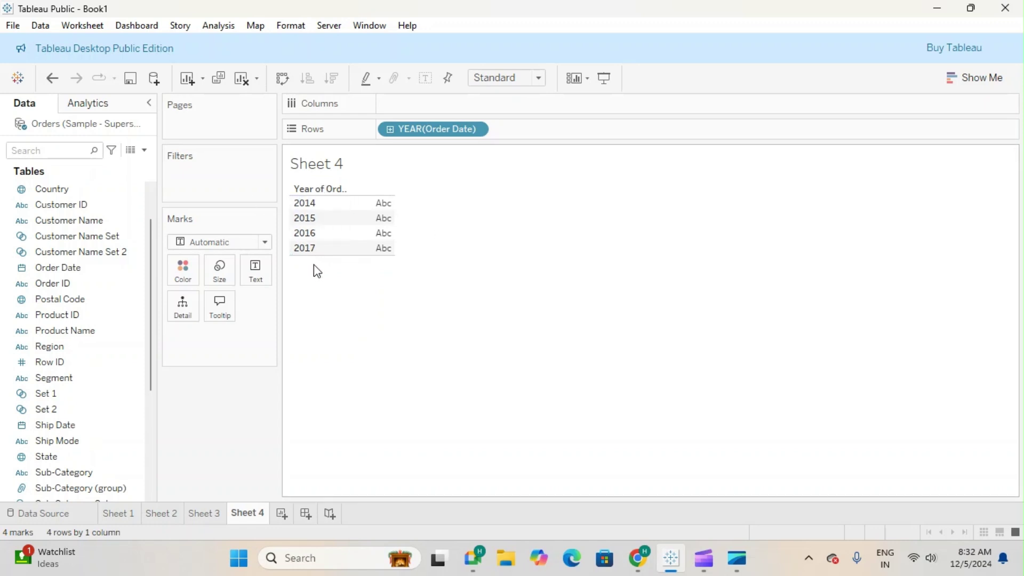
# Drill the order years down through quarter, month and day and collapse them back to years, twice.
pyautogui.click(390, 129)
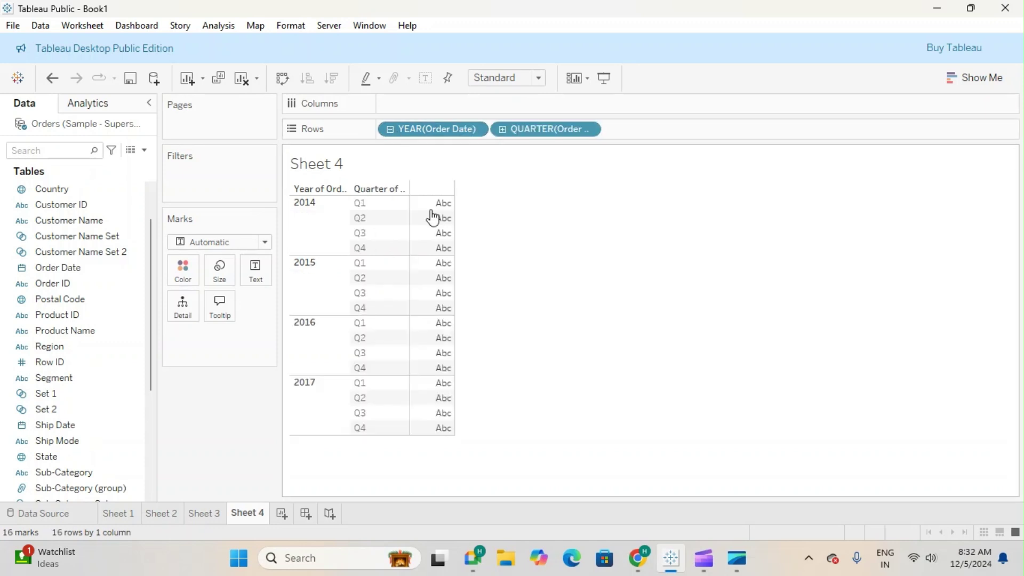
pyautogui.click(502, 129)
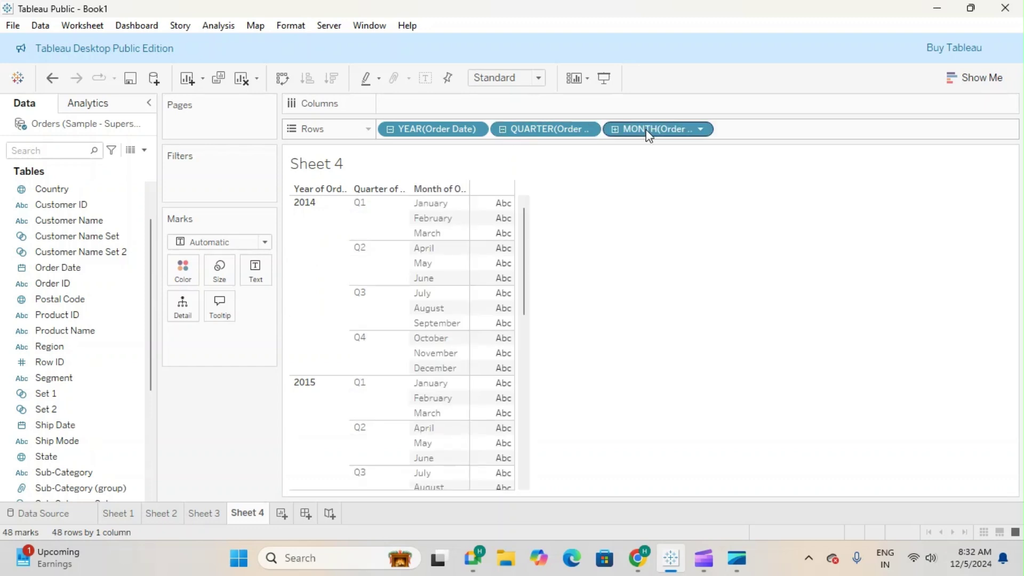
pyautogui.click(616, 130)
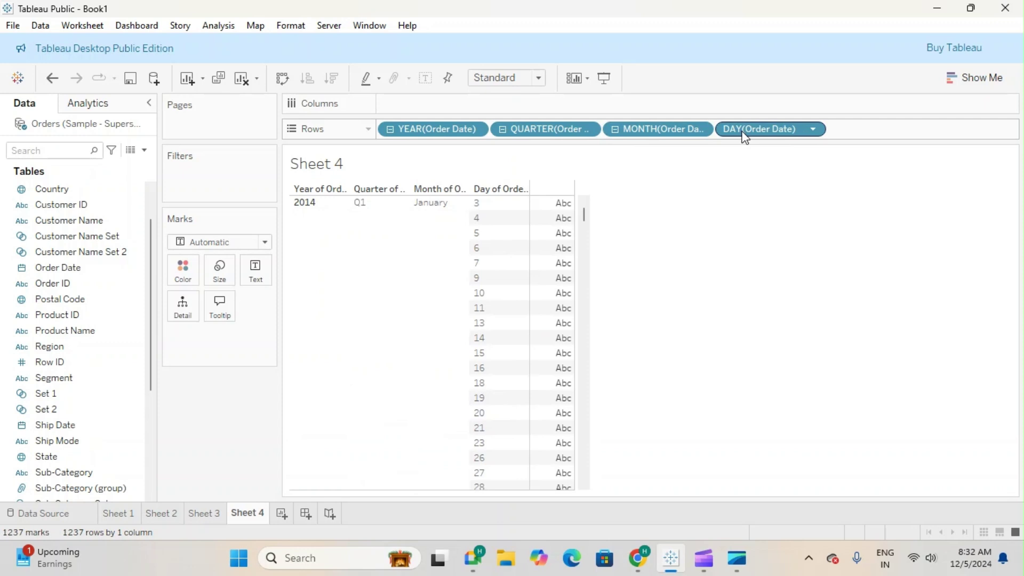
pyautogui.click(390, 130)
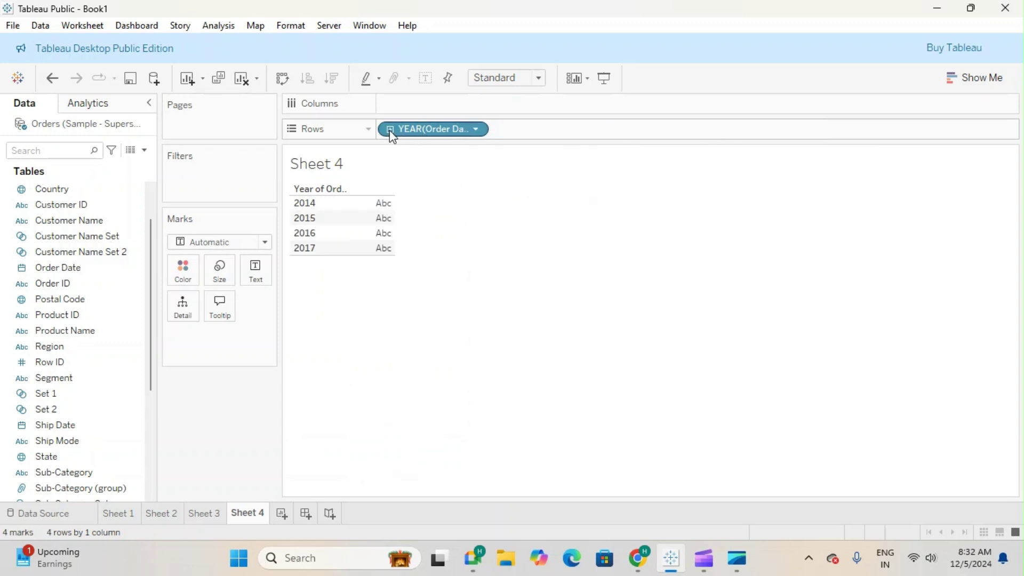
pyautogui.click(391, 130)
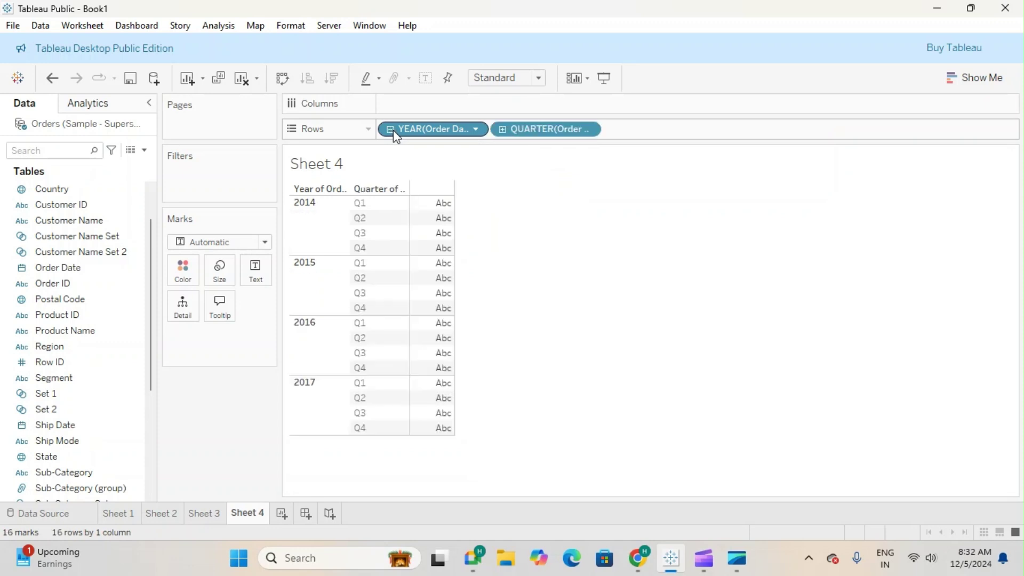
pyautogui.click(503, 130)
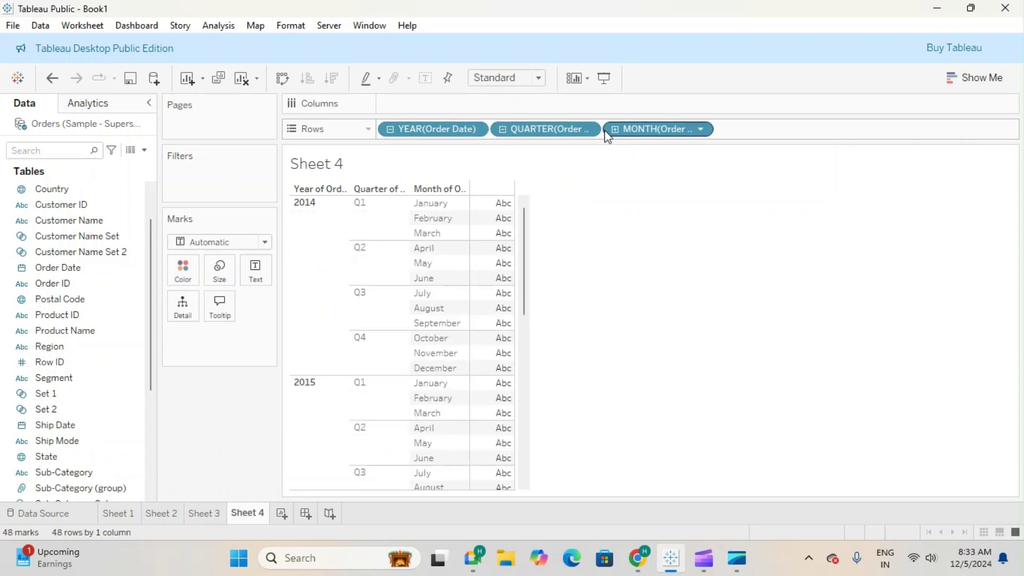
pyautogui.click(614, 132)
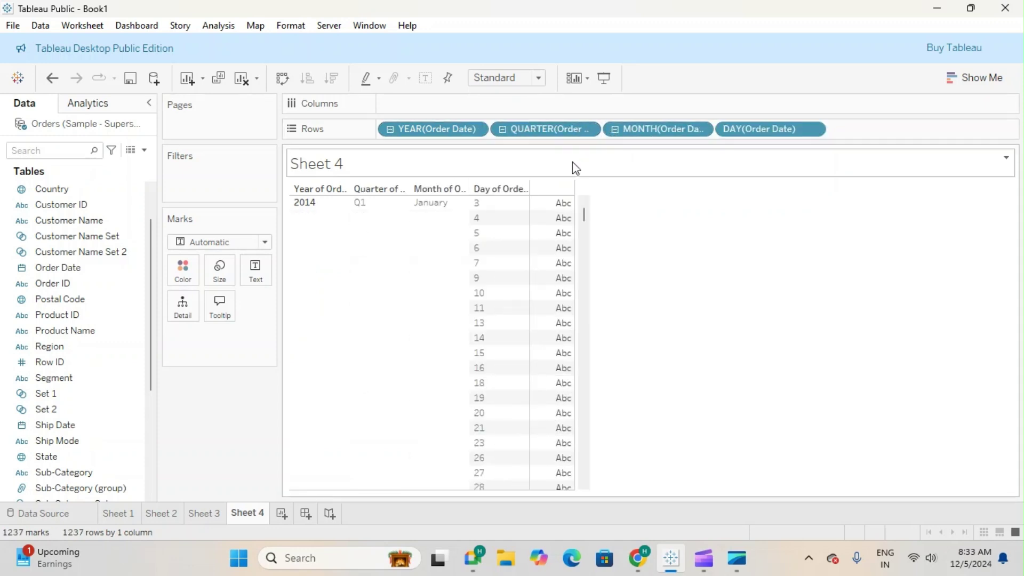
pyautogui.click(614, 129)
pyautogui.moveTo(626, 138); pyautogui.dragTo(517, 100)
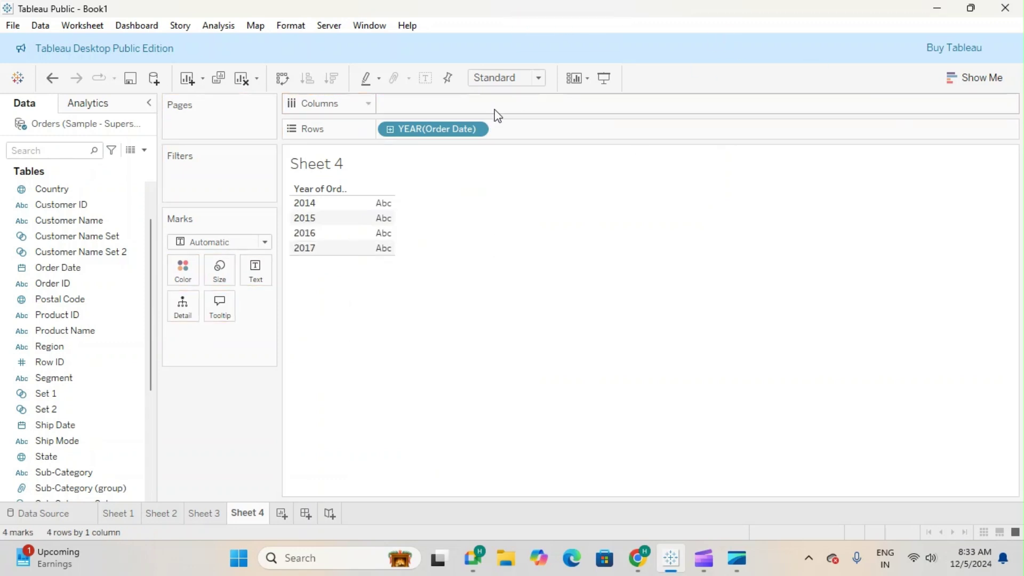
# Add Sales for each order year, show it as horizontal bars, and swap rows and columns to get vertical bars.
pyautogui.scroll(-4, 64, 443)
pyautogui.moveTo(56, 427); pyautogui.dragTo(256, 270)
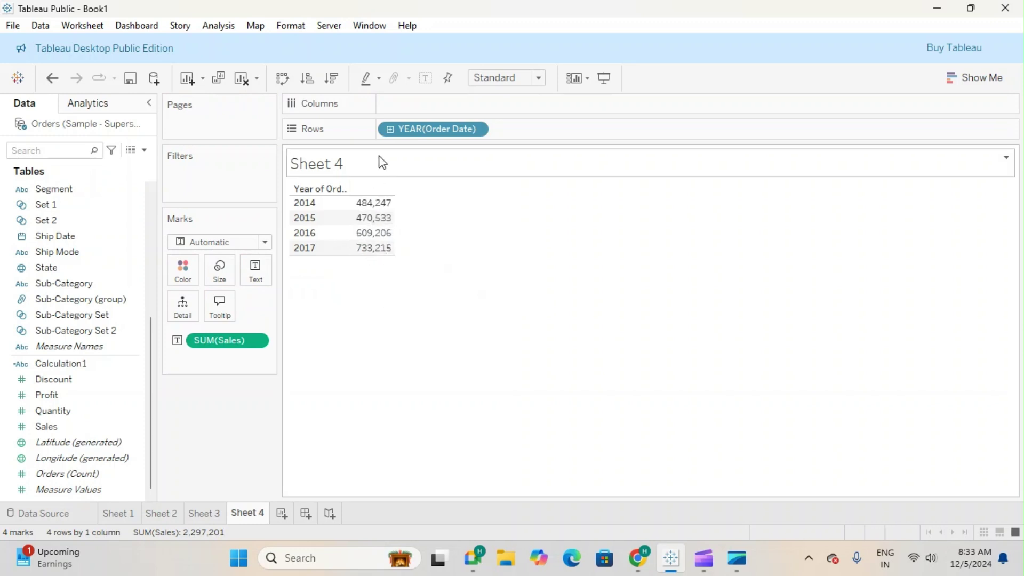
pyautogui.click(979, 77)
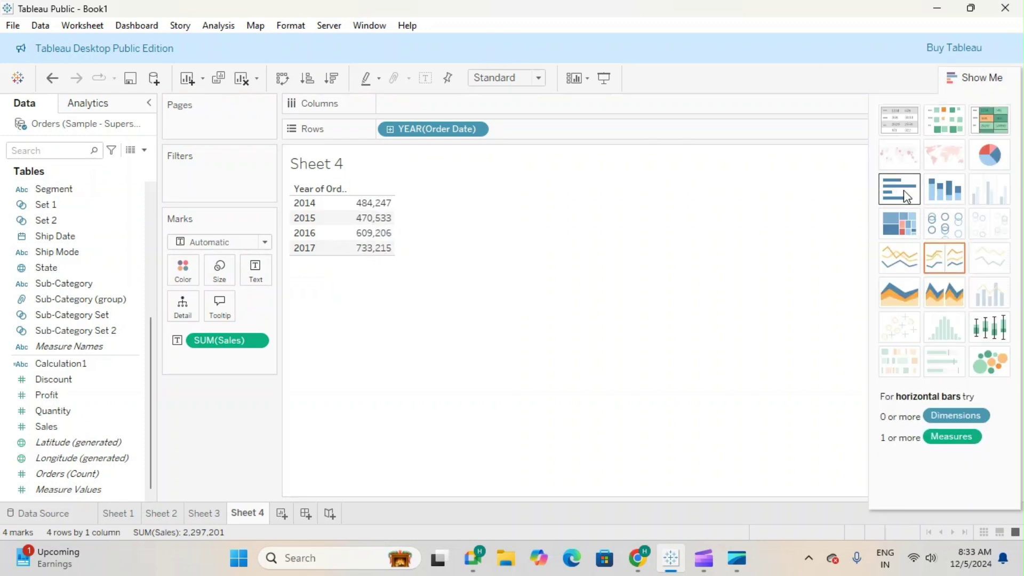
pyautogui.click(907, 193)
pyautogui.click(980, 78)
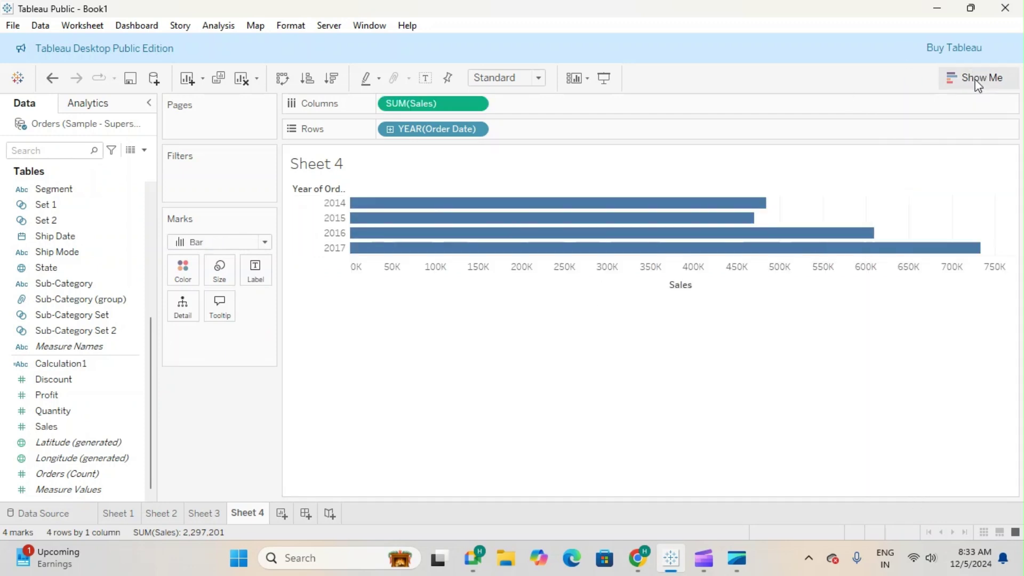
pyautogui.click(286, 80)
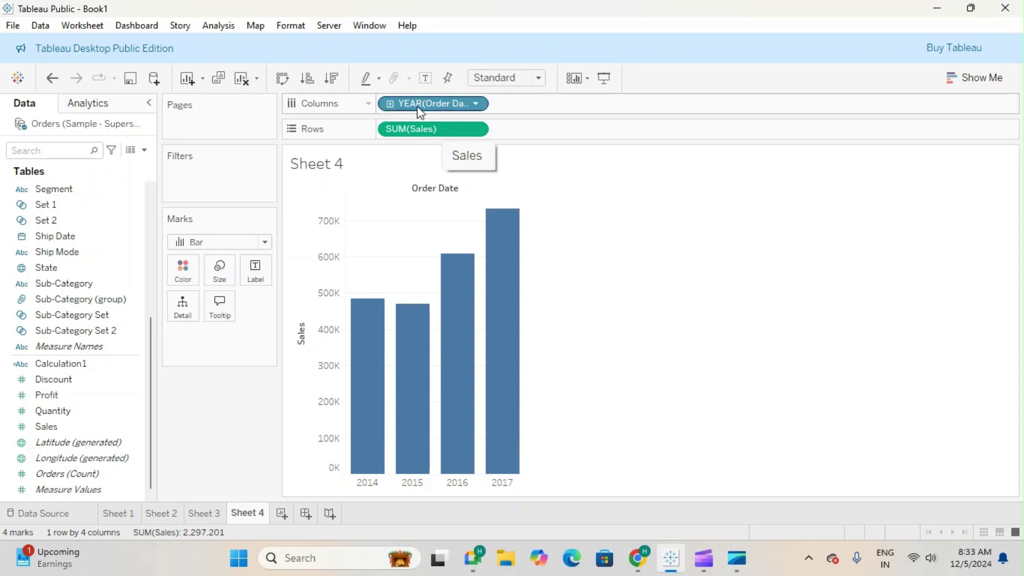
# Drill Order Date in the columns down to months and keep only the month level in the sales bar chart.
pyautogui.click(390, 104)
pyautogui.moveTo(432, 104); pyautogui.dragTo(505, 423)
pyautogui.click(389, 100)
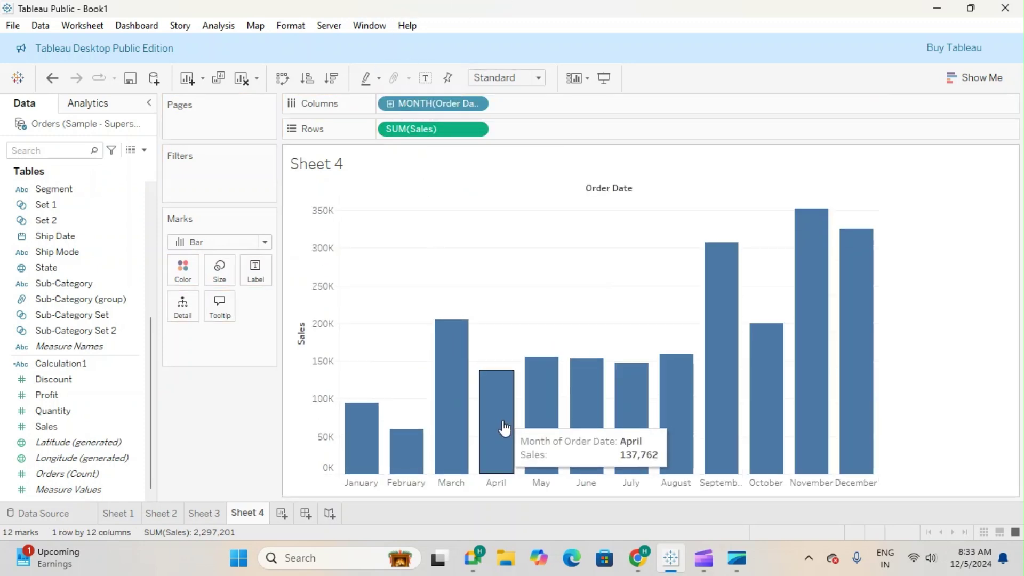
# Highlight the January and December sales bars in the monthly chart and clear the selection.
pyautogui.rightClick(503, 353)
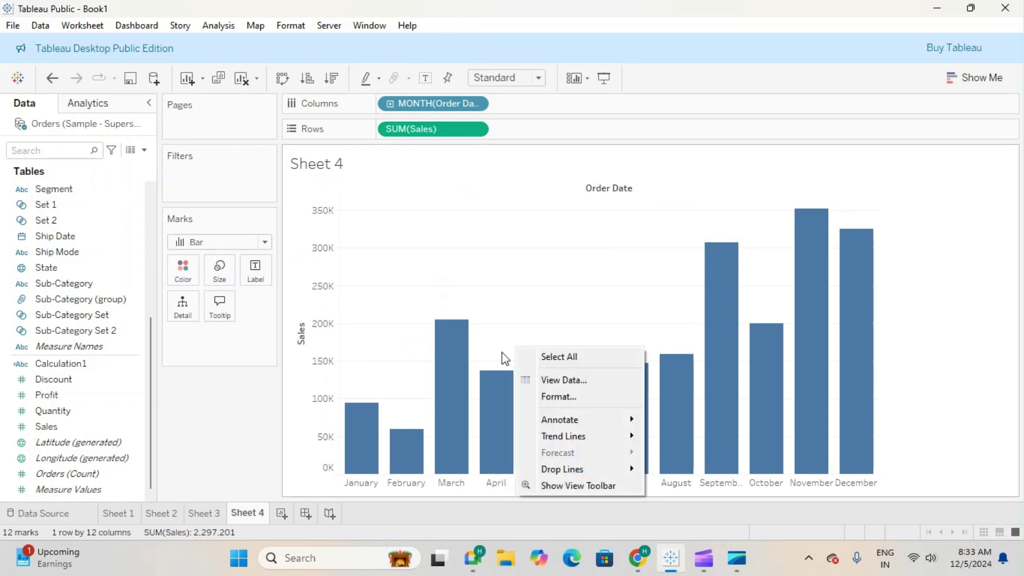
pyautogui.click(363, 461)
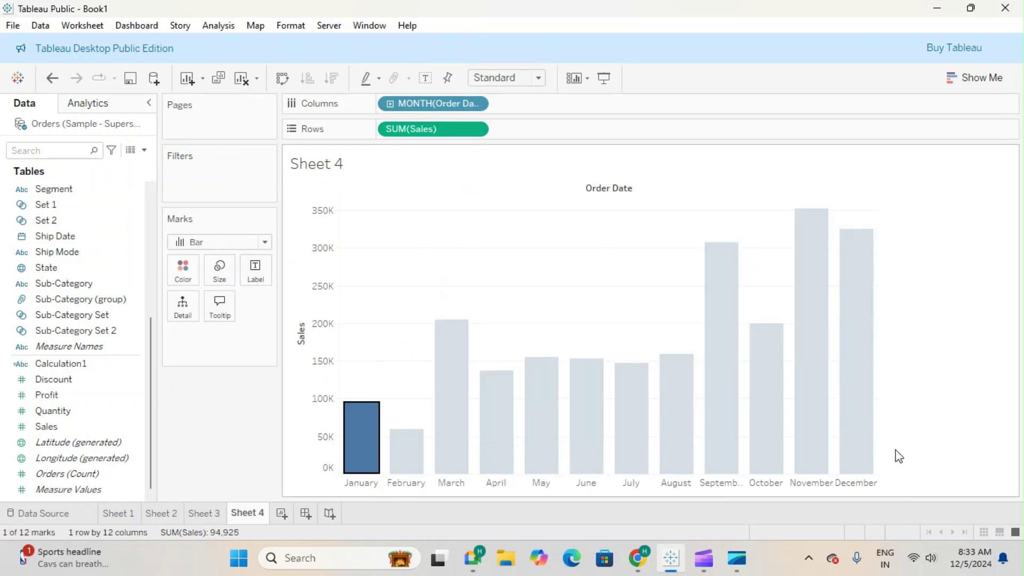
pyautogui.click(858, 437)
pyautogui.click(378, 462)
pyautogui.click(368, 430)
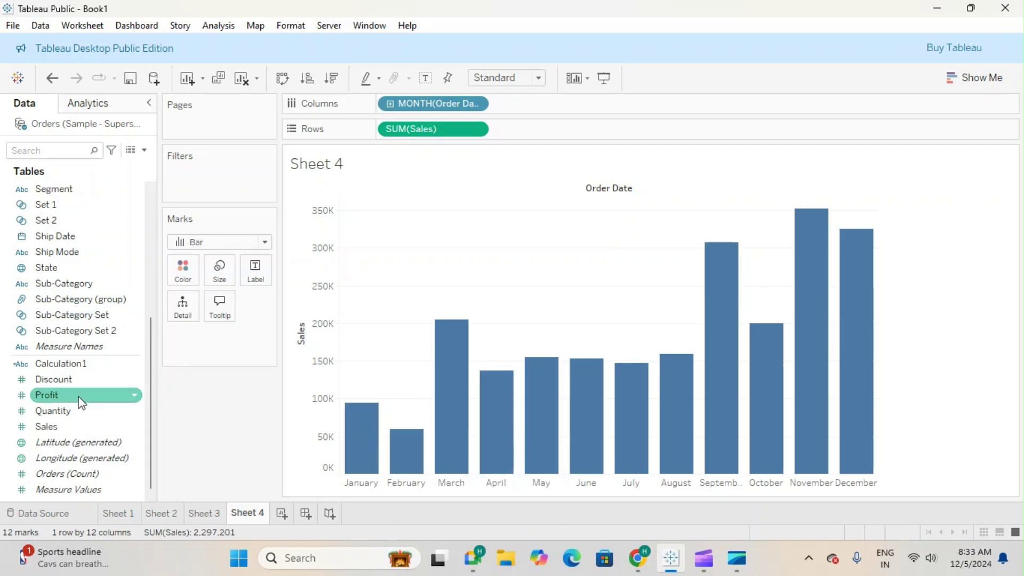
# Color the monthly sales bars by year of Order Date and convert the chart to a continuous line chart.
pyautogui.scroll(5, 81, 403)
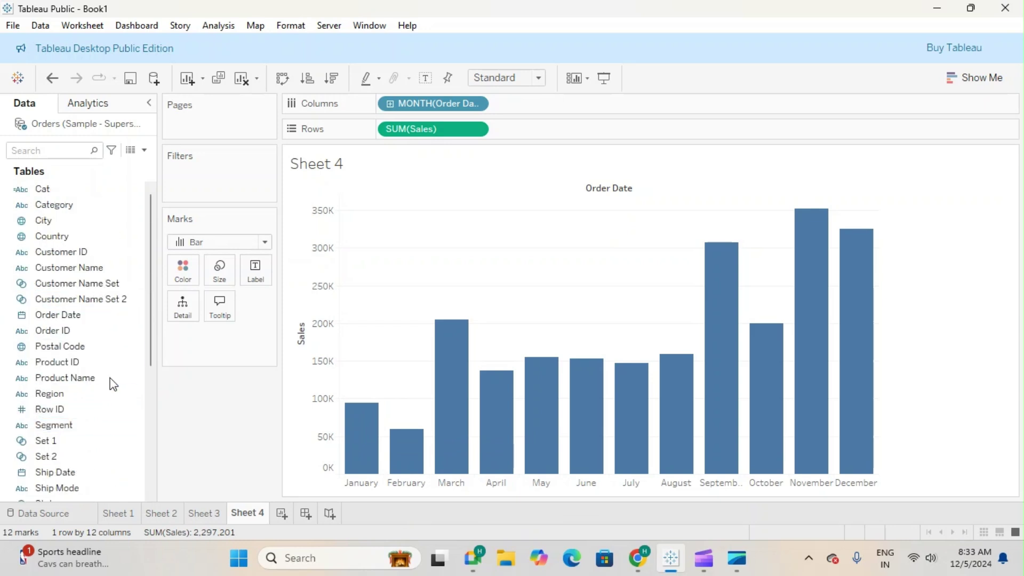
pyautogui.moveTo(50, 318); pyautogui.dragTo(184, 275)
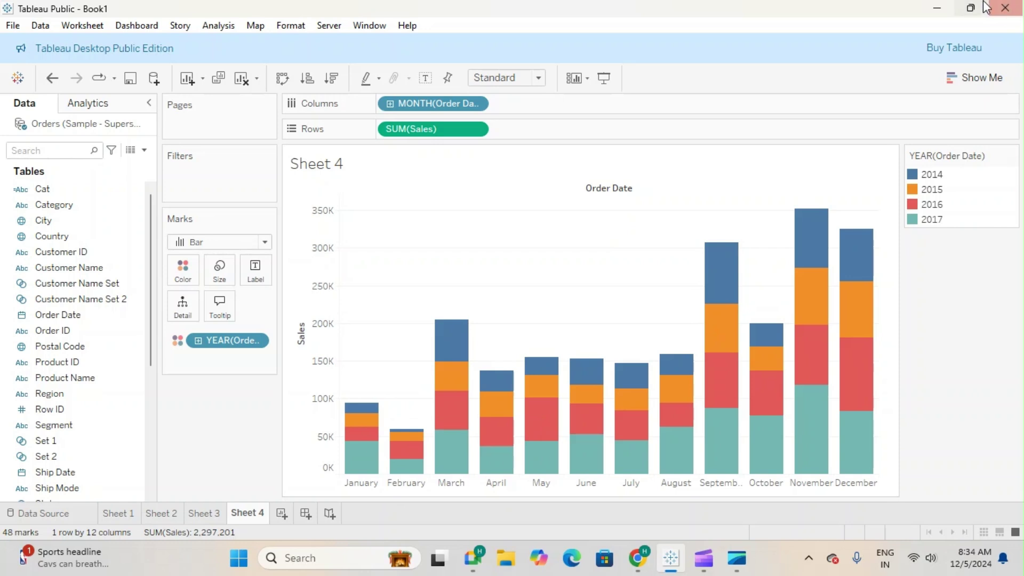
pyautogui.click(976, 80)
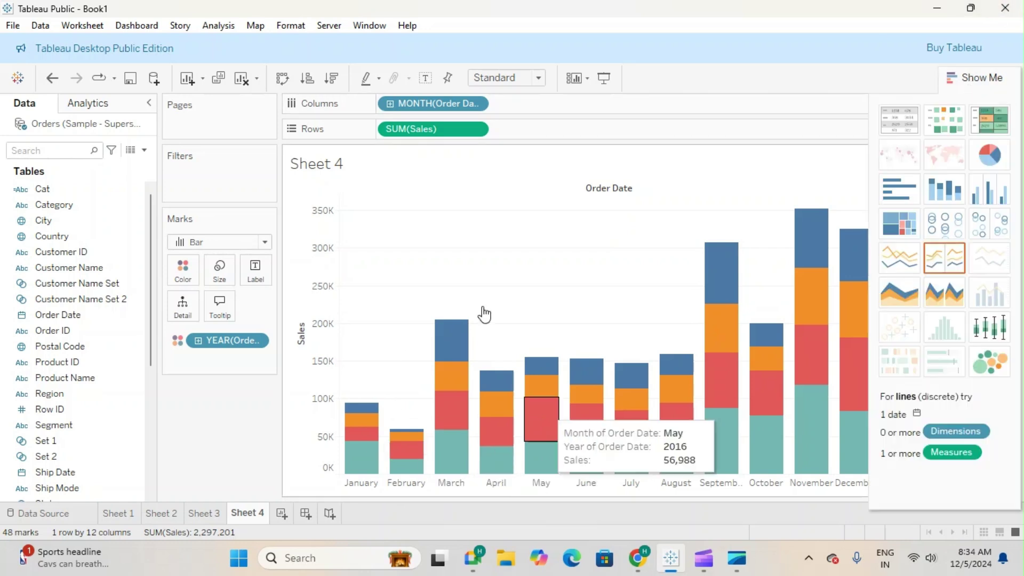
pyautogui.click(898, 268)
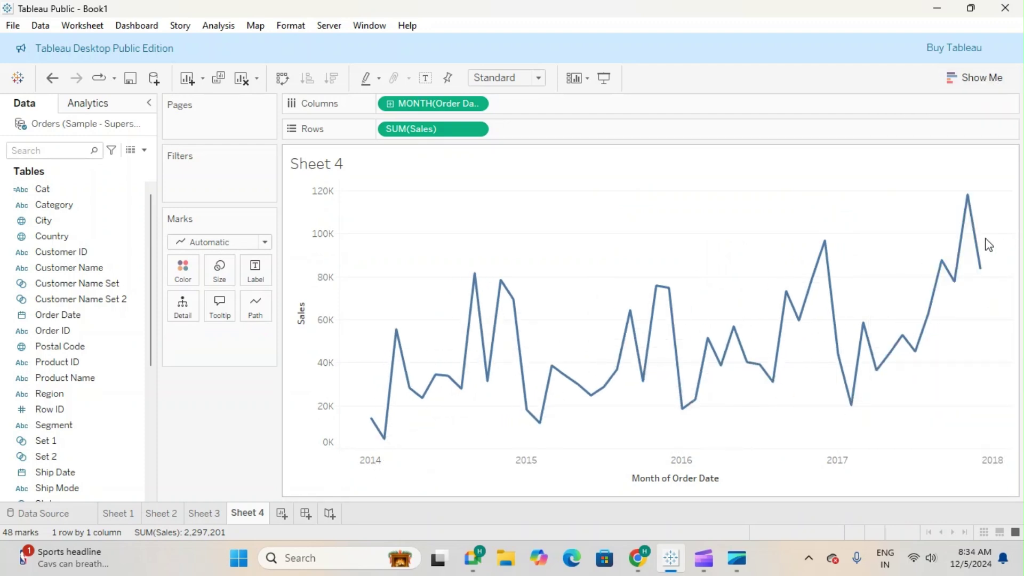
# Color the continuous monthly sales line by year of Order Date, and take the year coloring off again.
pyautogui.click(991, 79)
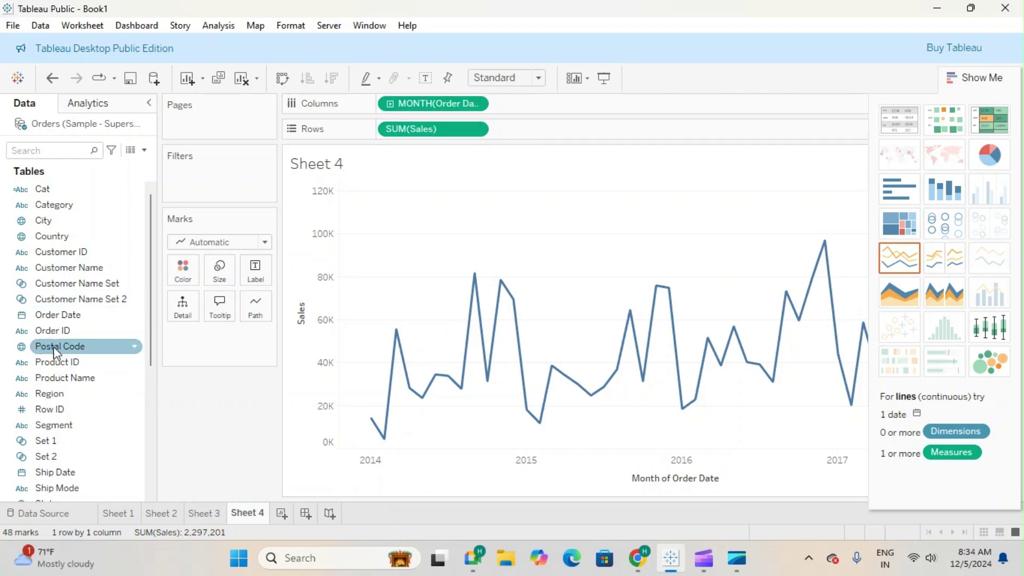
pyautogui.moveTo(63, 344); pyautogui.dragTo(175, 270)
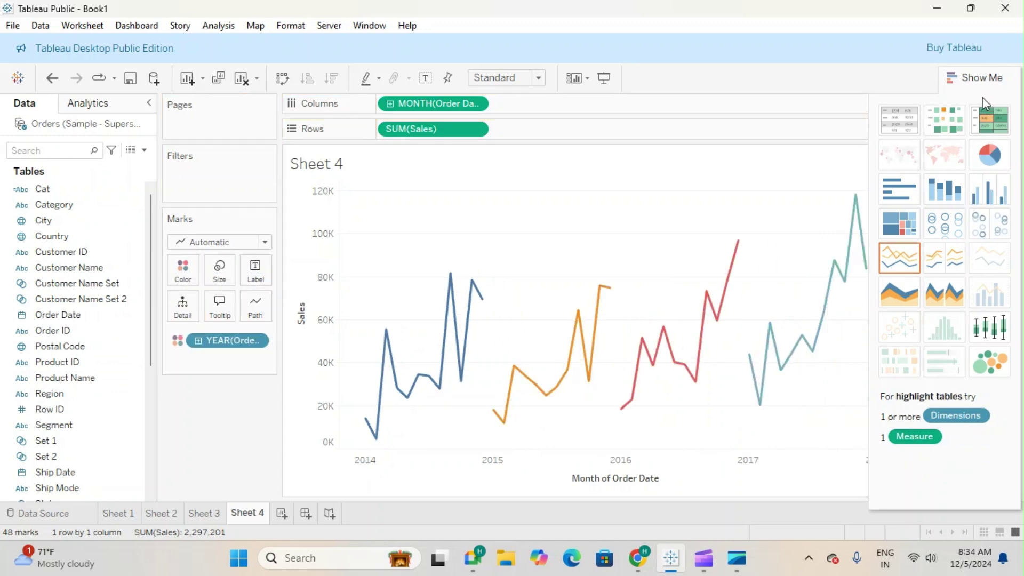
pyautogui.click(974, 77)
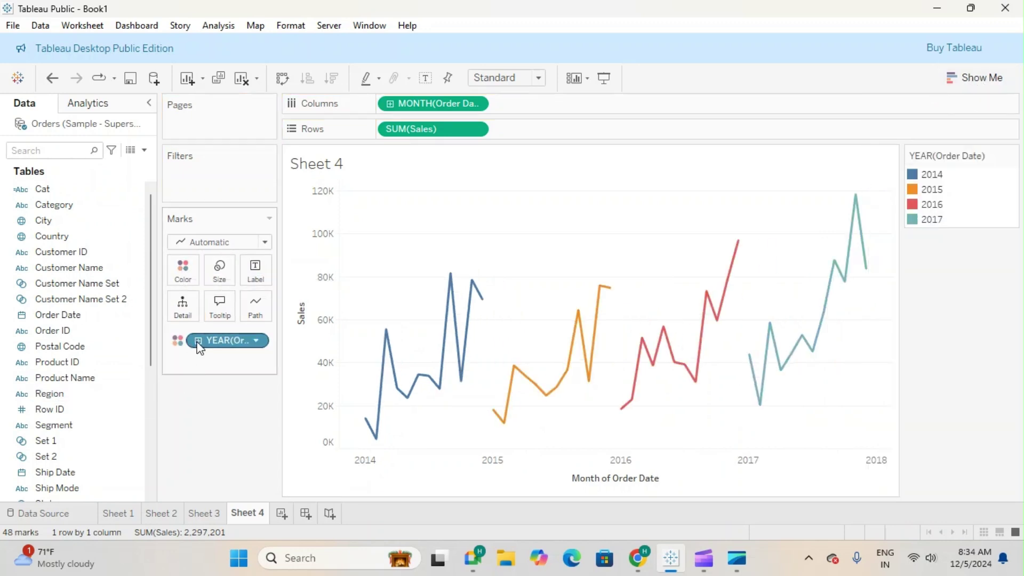
pyautogui.moveTo(372, 465)
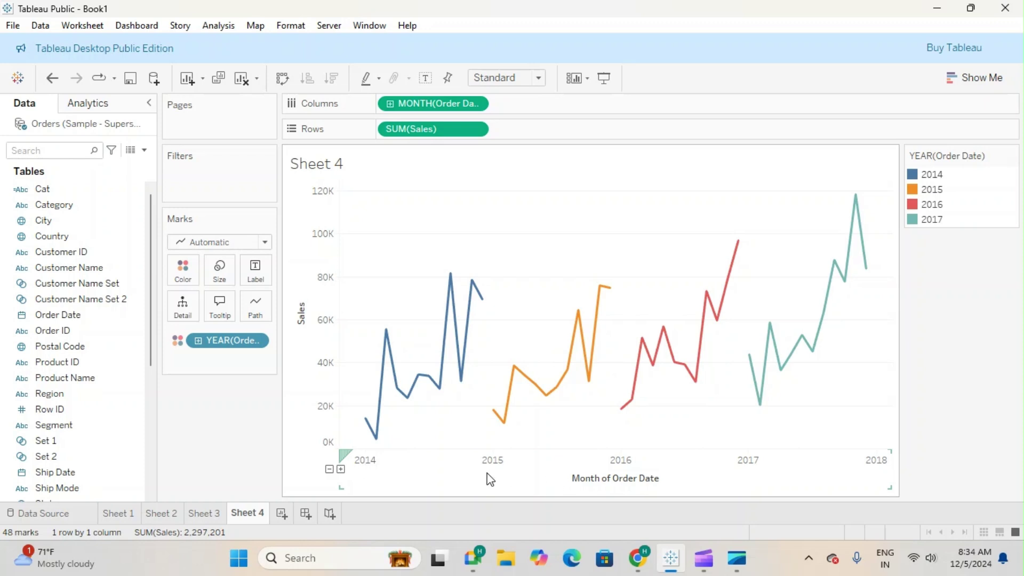
pyautogui.moveTo(239, 337); pyautogui.dragTo(230, 429)
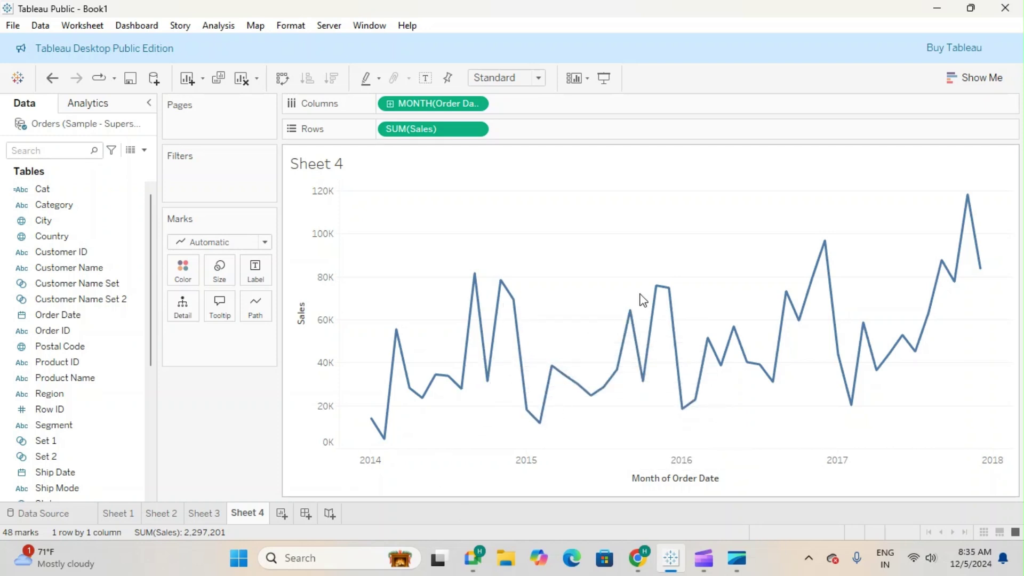
# Reapply the Order Date year coloring to inspect the January and February 2014 sales points, and remove it from the marks.
pyautogui.moveTo(71, 315); pyautogui.dragTo(187, 272)
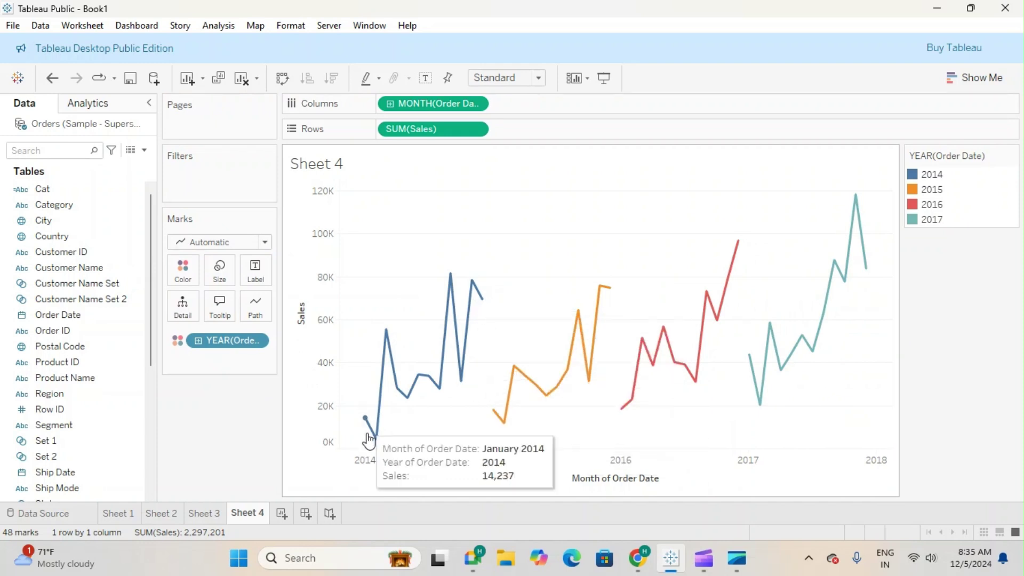
pyautogui.moveTo(365, 426)
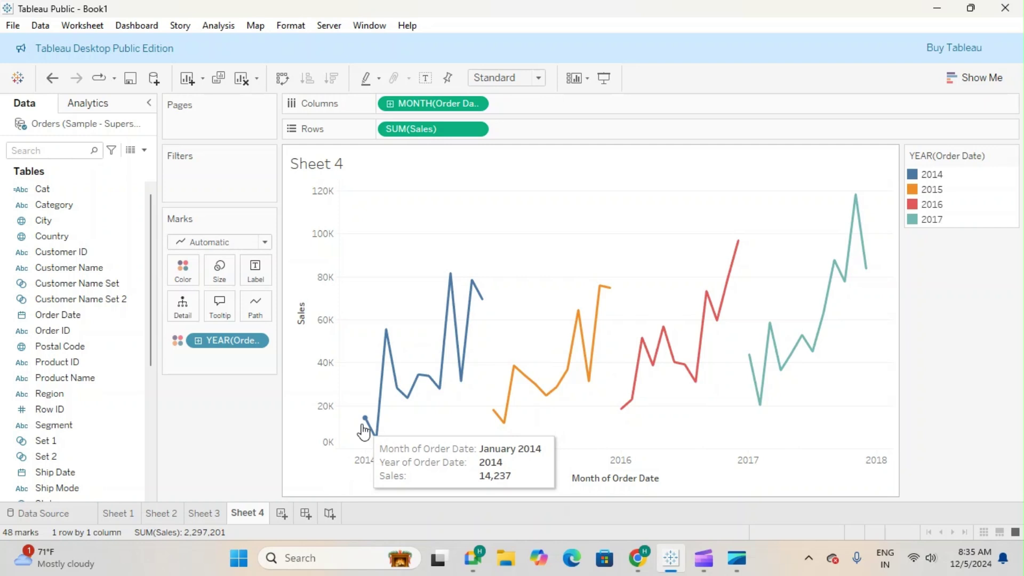
pyautogui.moveTo(374, 445)
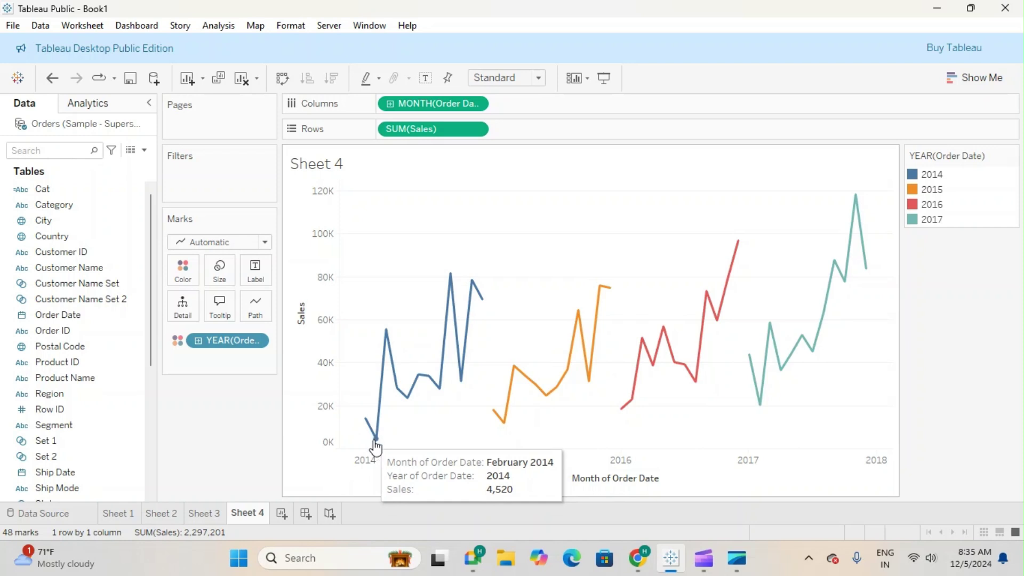
pyautogui.moveTo(389, 337)
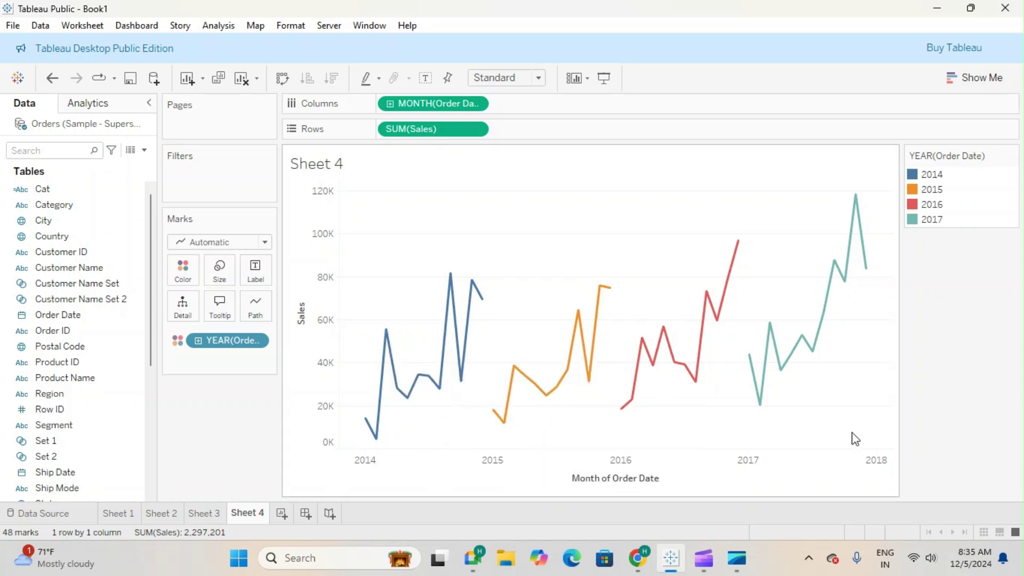
pyautogui.moveTo(761, 411)
pyautogui.moveTo(249, 339); pyautogui.dragTo(251, 13)
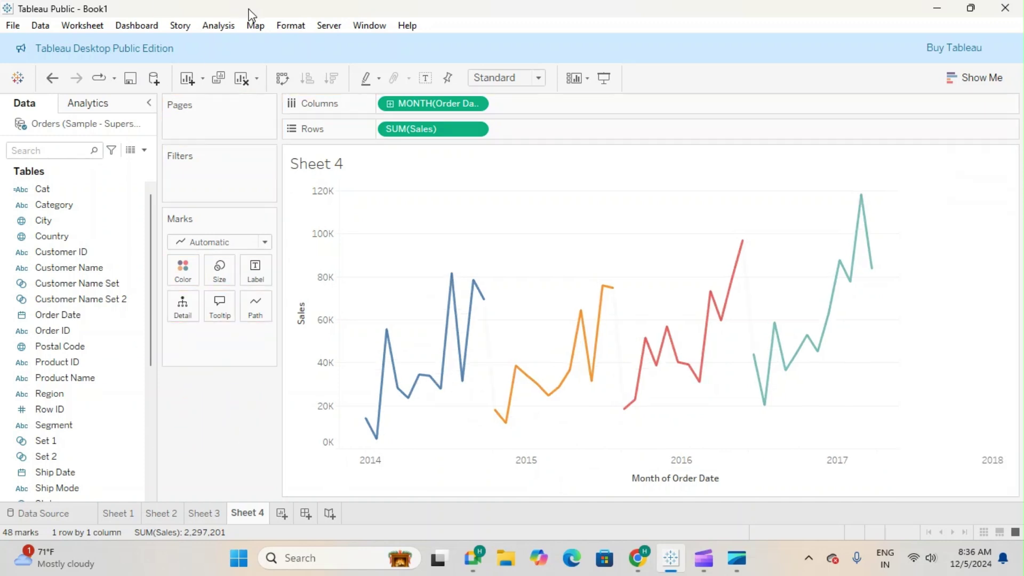
# Drill the continuous Order Date in the columns down to weeks and days, and remove it from the columns.
pyautogui.click(390, 105)
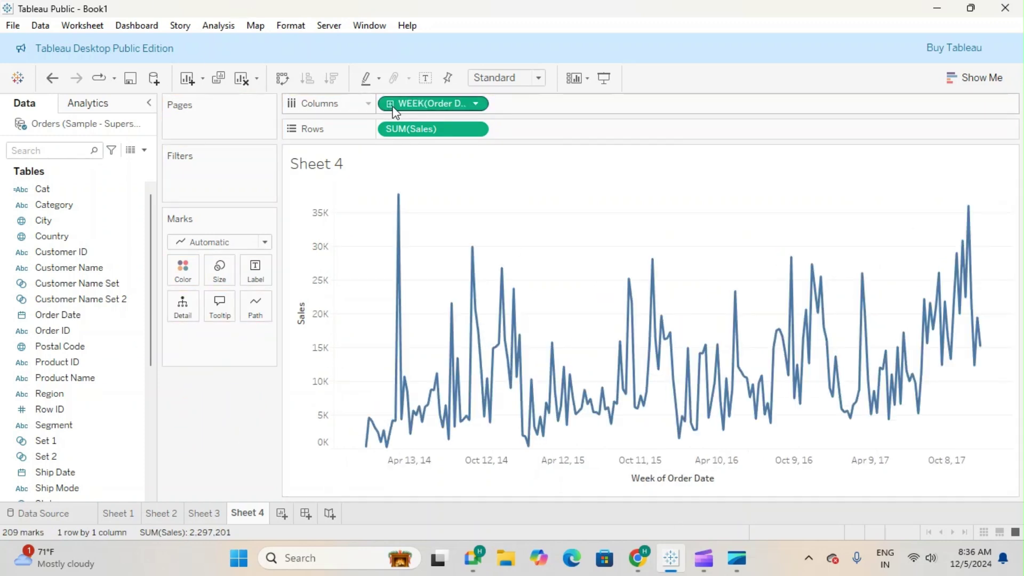
pyautogui.click(391, 104)
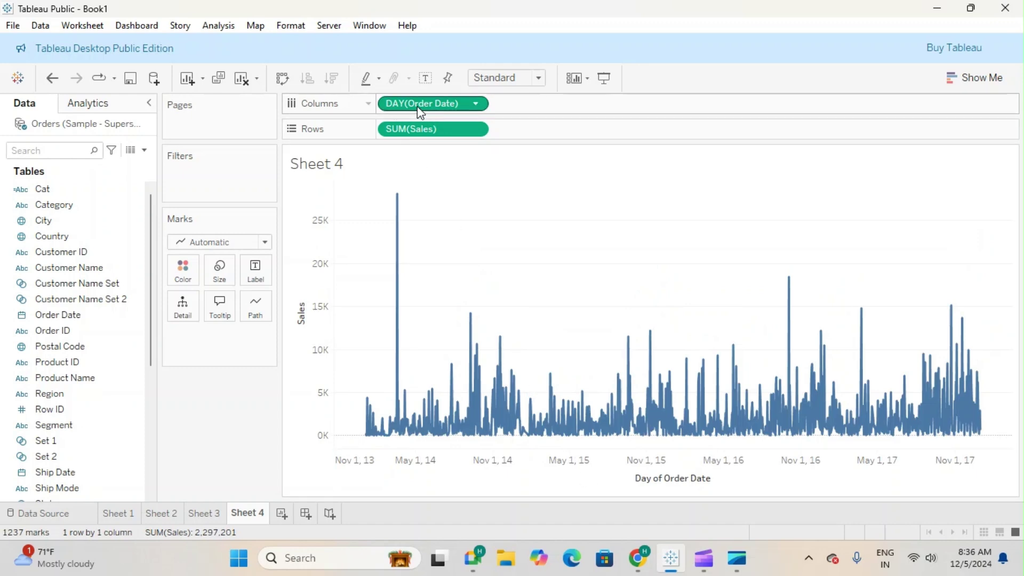
pyautogui.moveTo(421, 112); pyautogui.dragTo(414, 44)
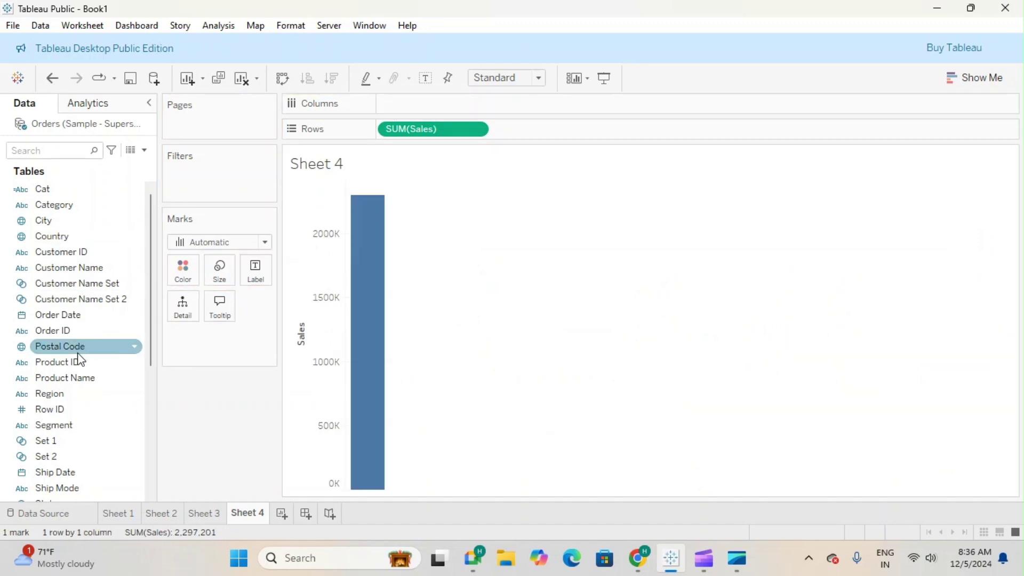
# Place Order Date in the columns drilled down from year to quarter, and clear both levels from the columns.
pyautogui.moveTo(64, 314); pyautogui.dragTo(414, 108)
pyautogui.click(390, 104)
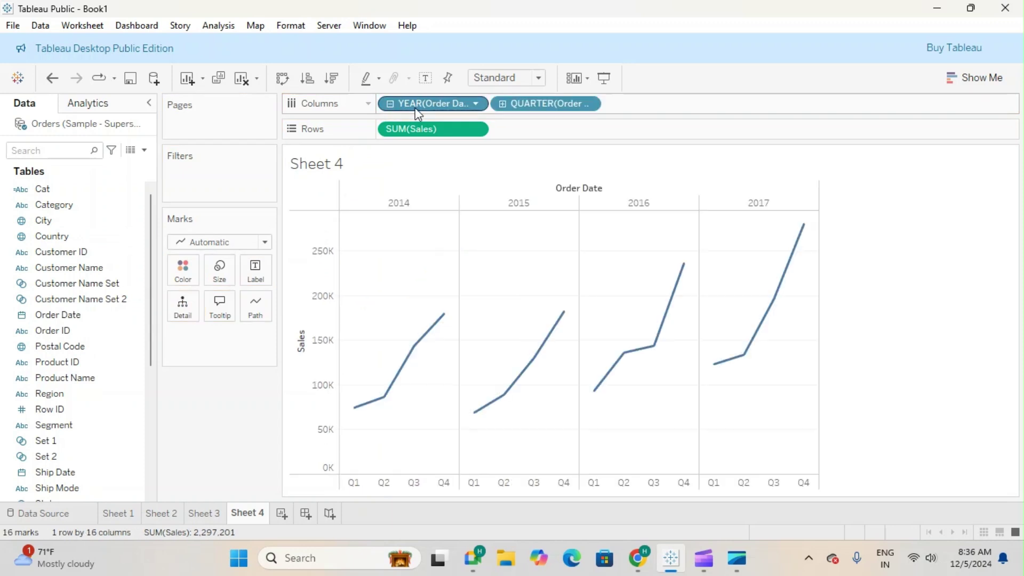
pyautogui.moveTo(509, 107); pyautogui.dragTo(519, 24)
pyautogui.moveTo(427, 104); pyautogui.dragTo(430, 6)
# Create a calculated field named MOnth with the formula MONTH([Order Date]).
pyautogui.click(144, 150)
pyautogui.click(130, 166)
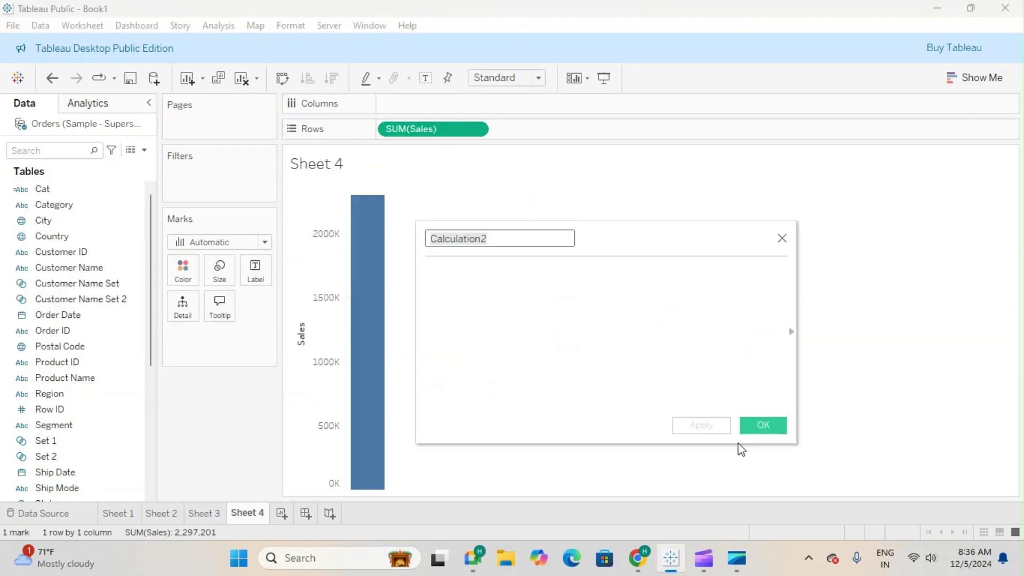
pyautogui.press('BackSpace')
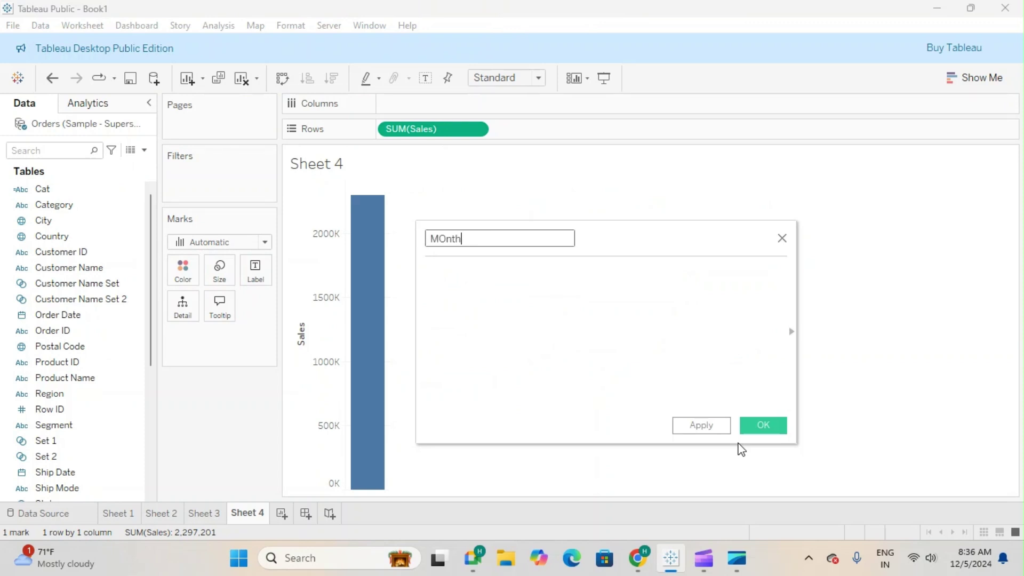
pyautogui.click(523, 312)
pyautogui.write('mont')
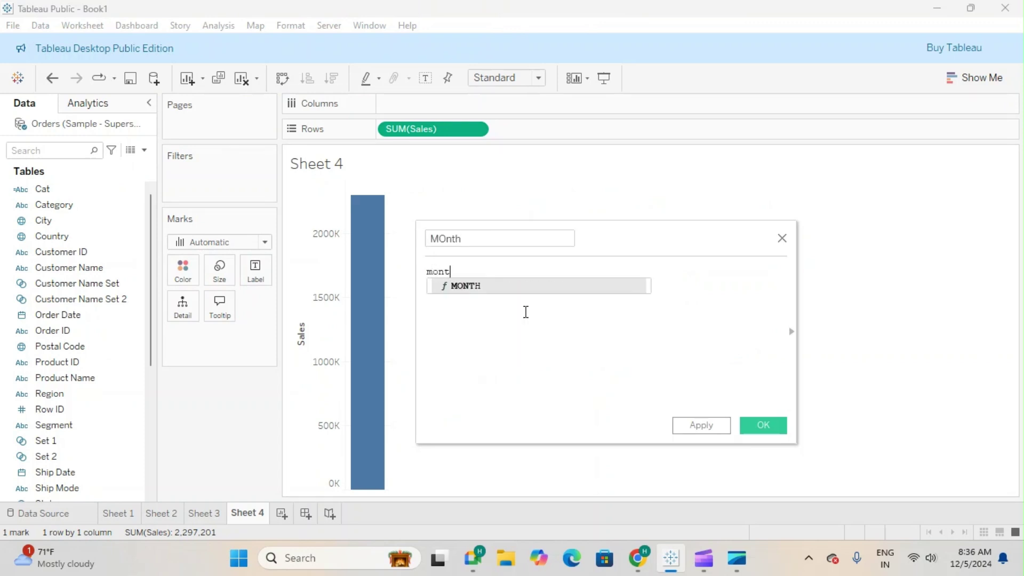
pyautogui.click(517, 286)
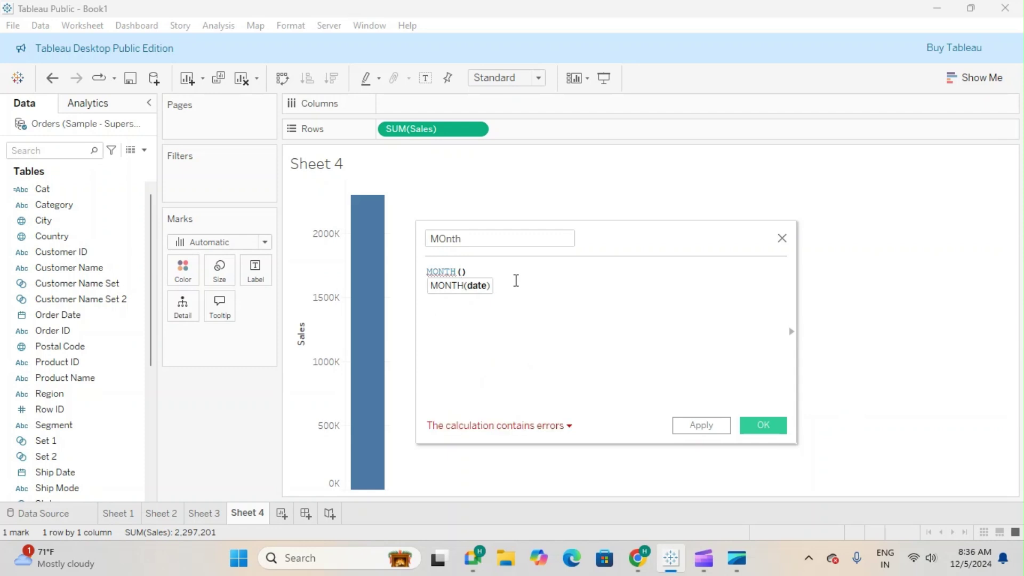
pyautogui.write('ord')
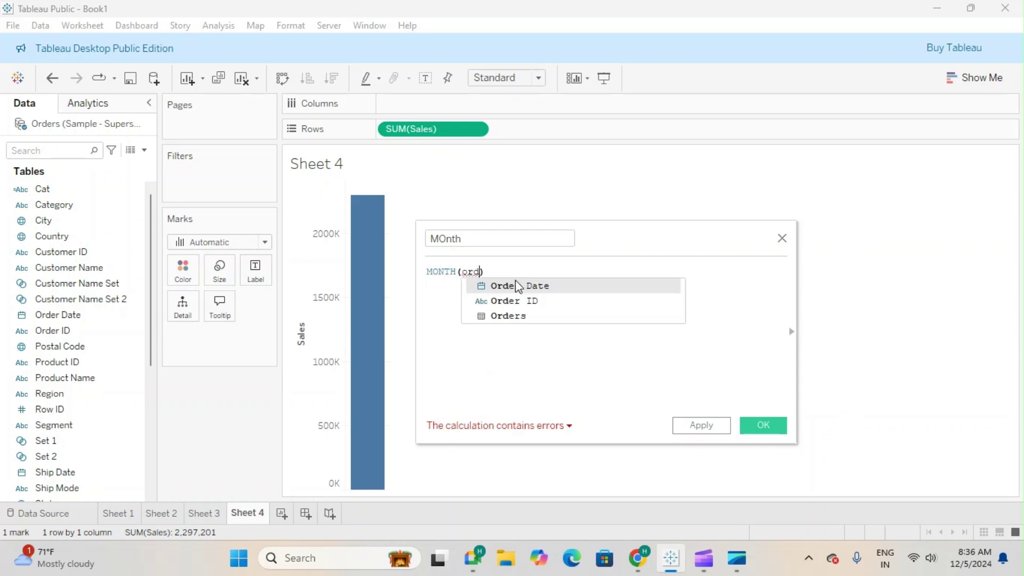
pyautogui.click(514, 286)
pyautogui.click(744, 430)
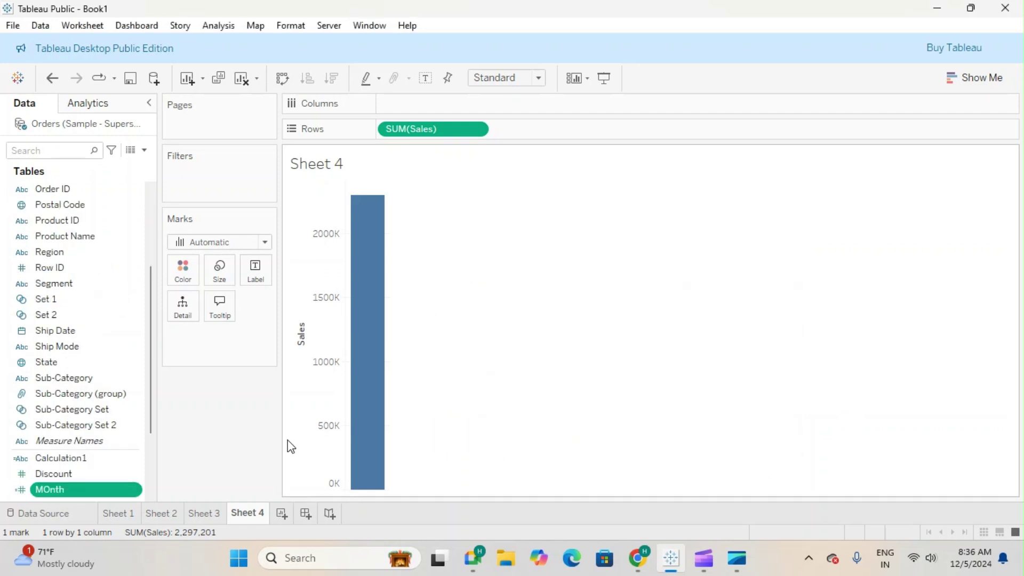
# Convert the MOnth field to a dimension and use it in the columns in place of its sum to show sales per month.
pyautogui.moveTo(82, 493); pyautogui.dragTo(435, 101)
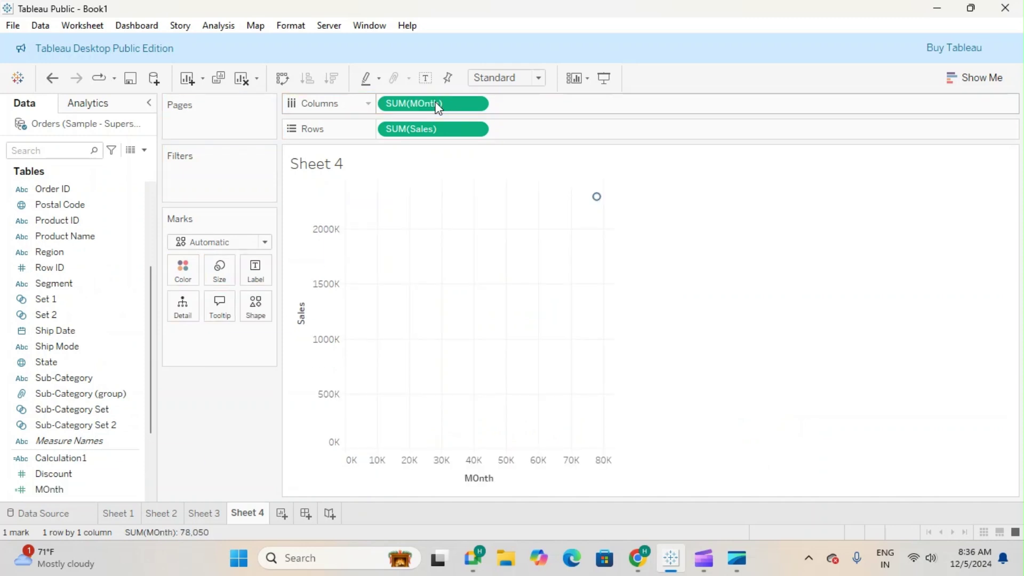
pyautogui.rightClick(88, 495)
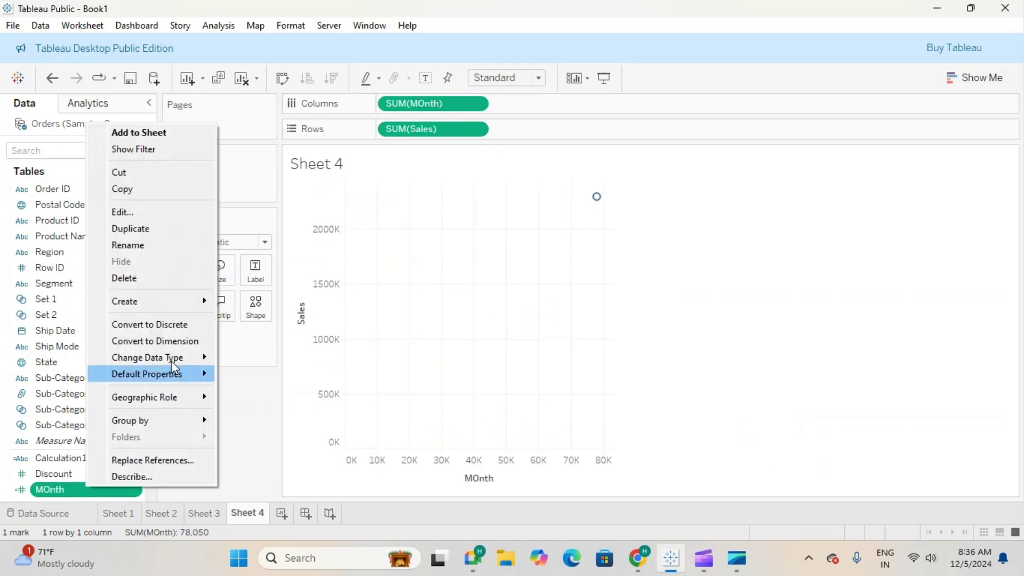
pyautogui.click(178, 331)
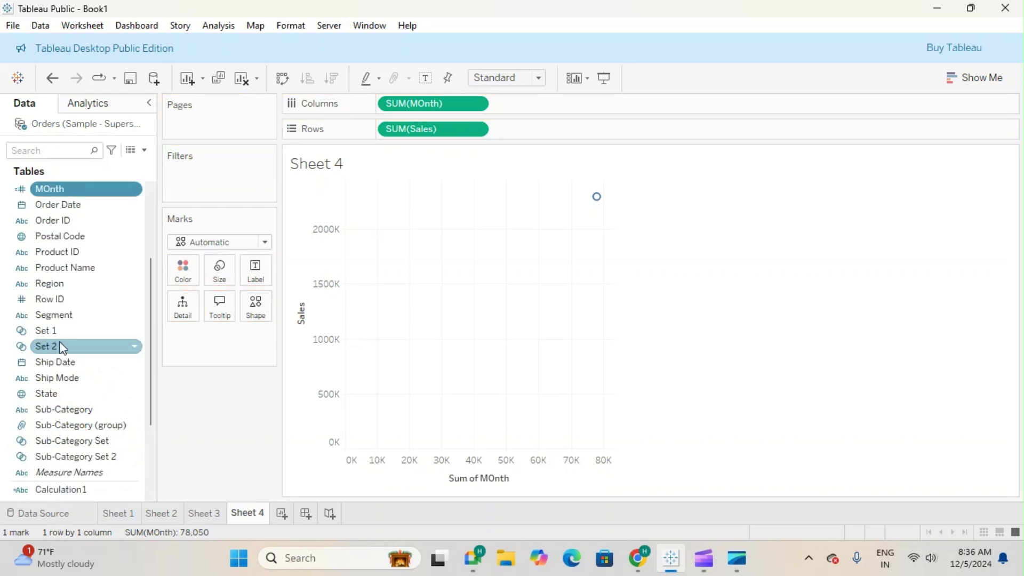
pyautogui.moveTo(442, 103); pyautogui.dragTo(472, 7)
pyautogui.moveTo(46, 190); pyautogui.dragTo(409, 111)
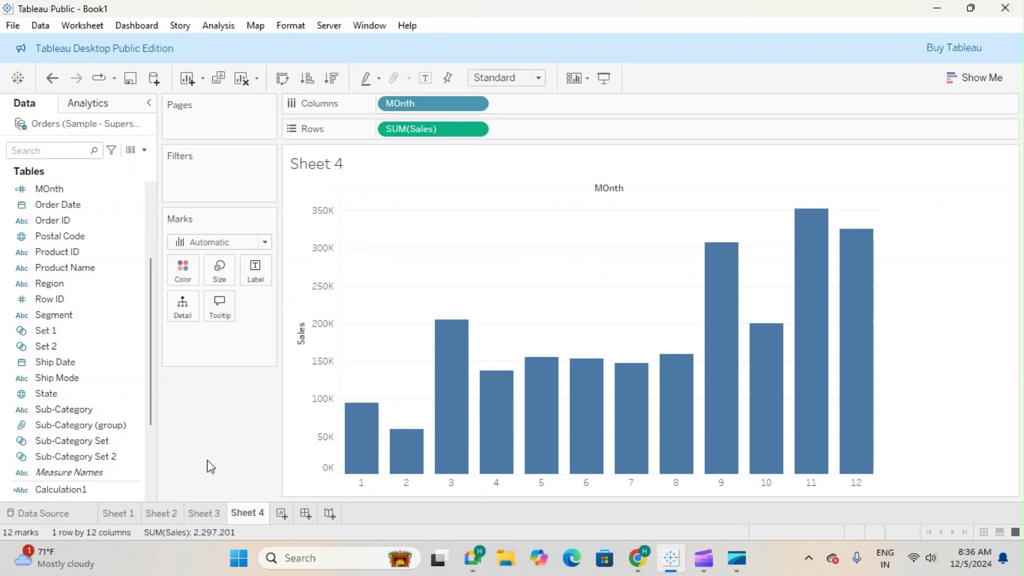
pyautogui.moveTo(152, 414); pyautogui.dragTo(148, 479)
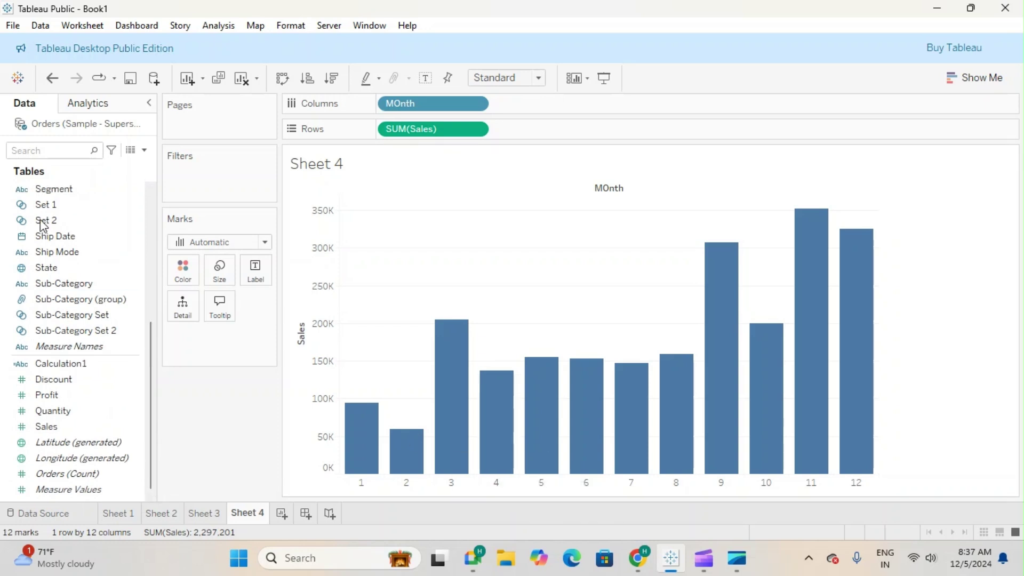
pyautogui.scroll(5, 96, 283)
pyautogui.rightClick(56, 190)
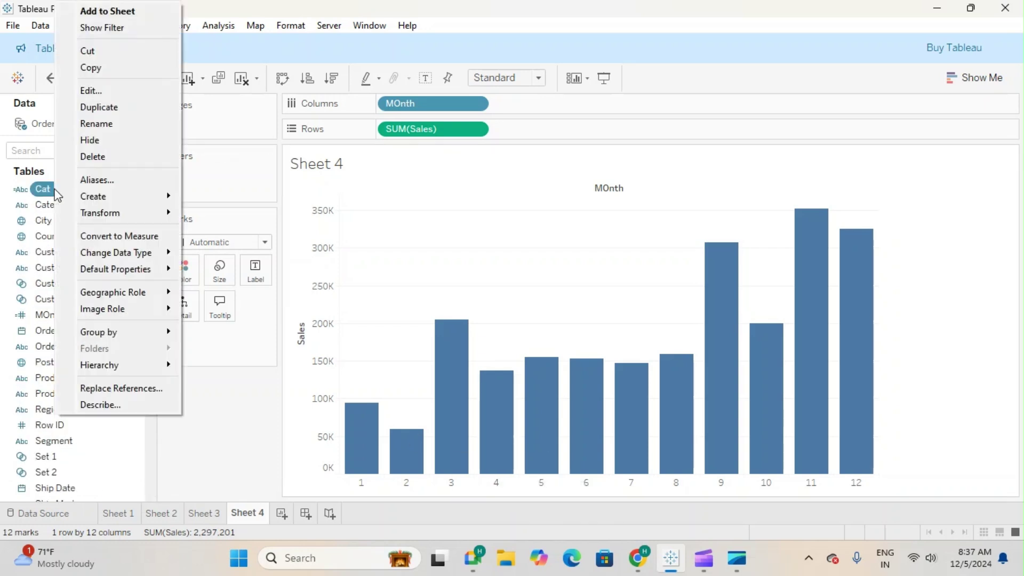
pyautogui.click(197, 460)
pyautogui.scroll(-5, 103, 427)
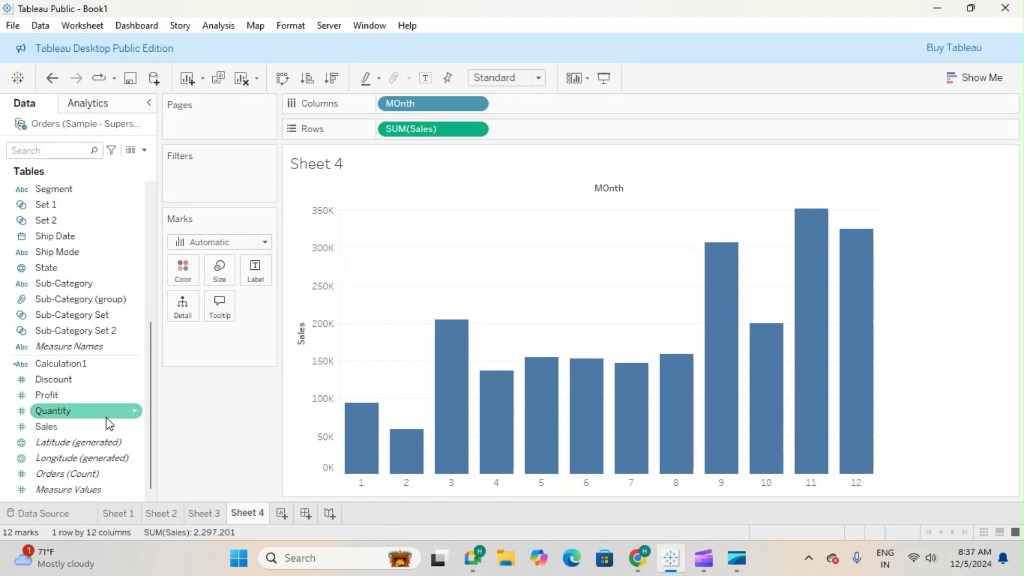
pyautogui.scroll(5, 109, 424)
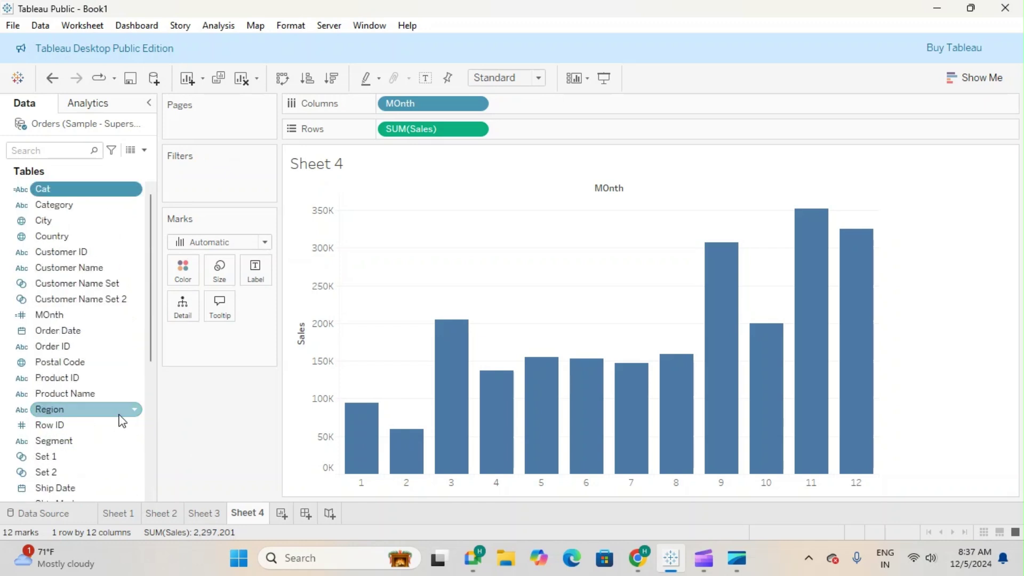
# Create a calculated field named Year with the formula YEAR([Order Date]).
pyautogui.click(144, 150)
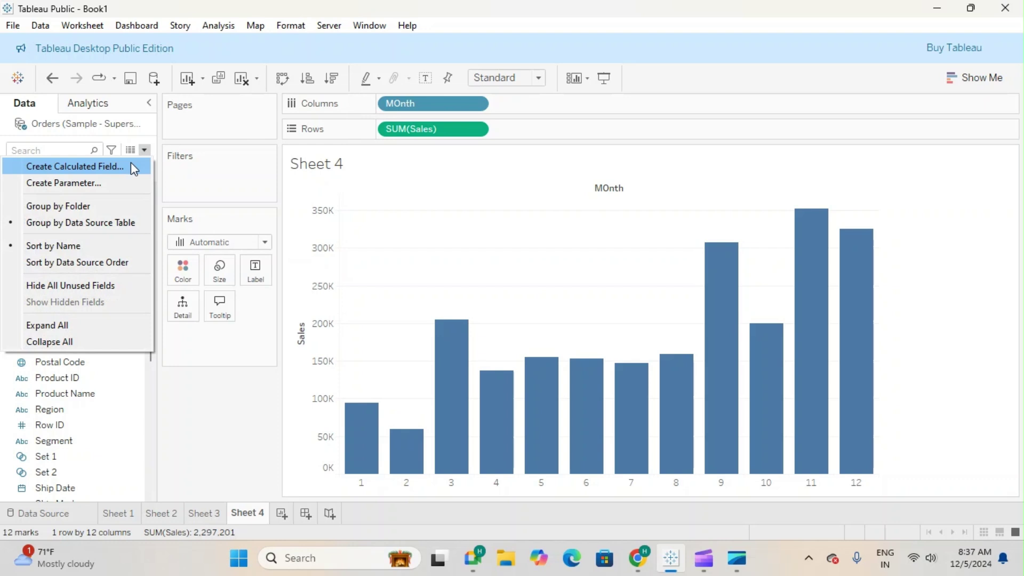
pyautogui.click(133, 165)
pyautogui.press('BackSpace')
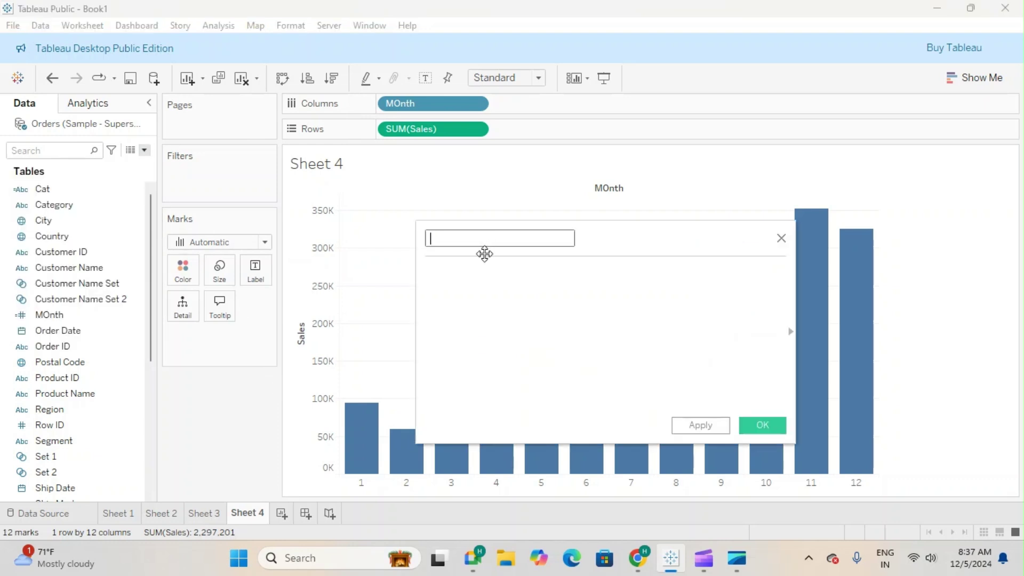
pyautogui.write('Year')
pyautogui.click(586, 279)
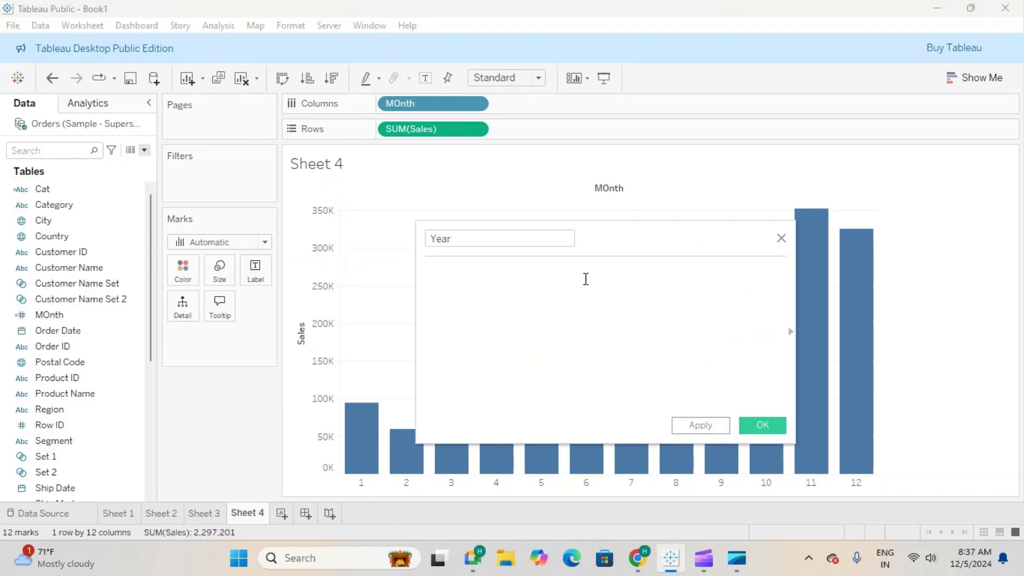
pyautogui.write('year')
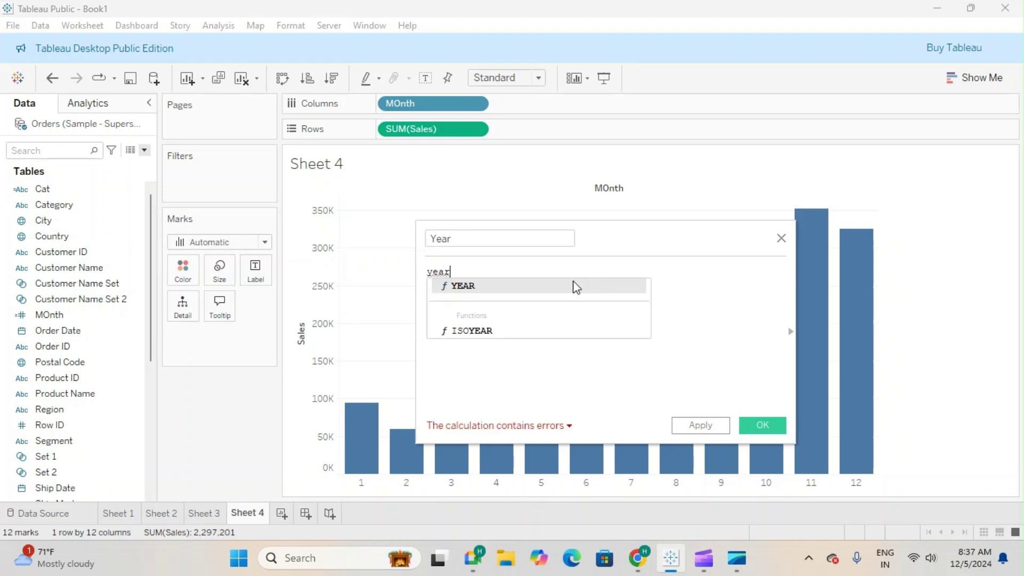
pyautogui.press('Return')
pyautogui.write('or')
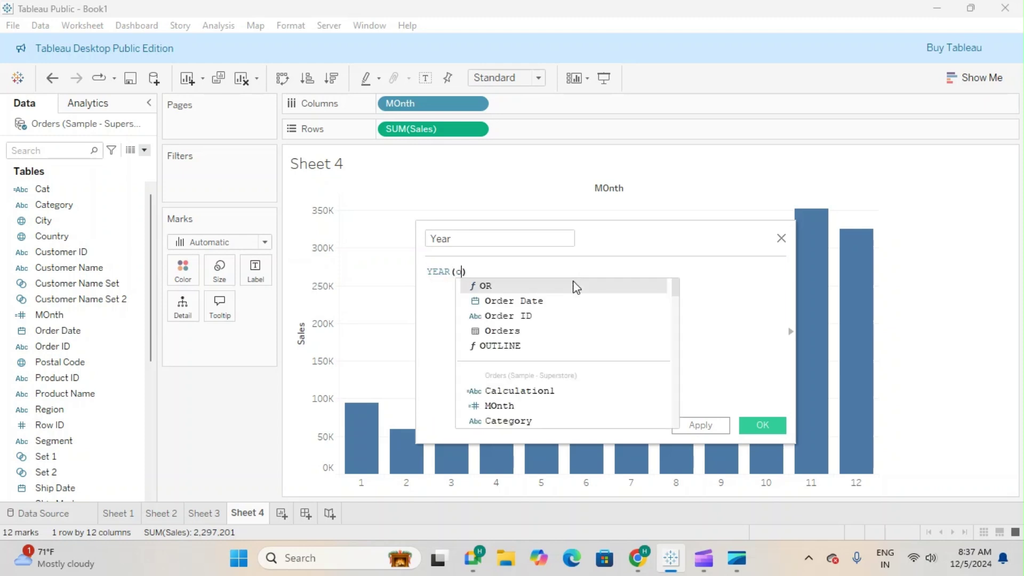
pyautogui.click(553, 300)
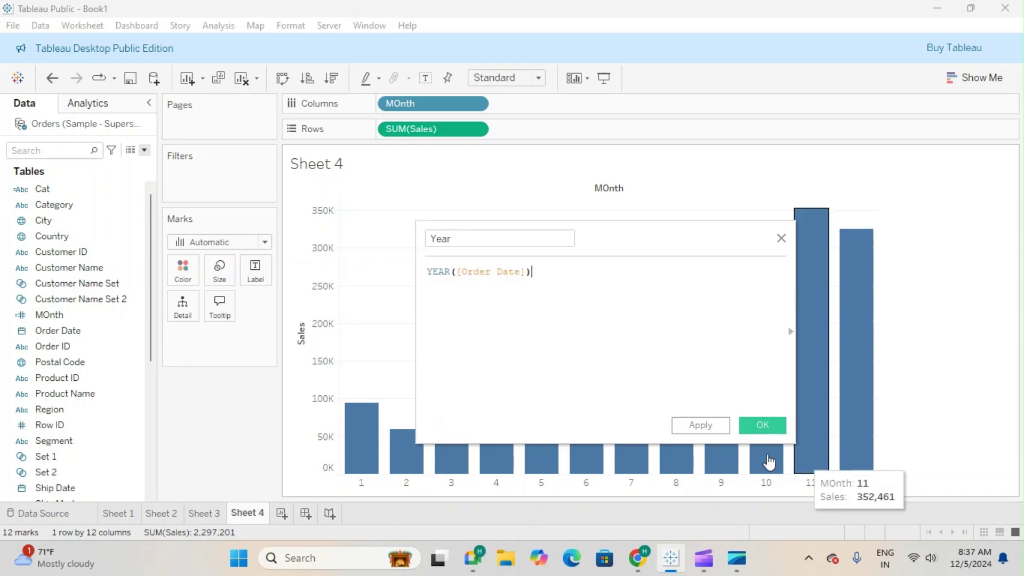
pyautogui.click(743, 426)
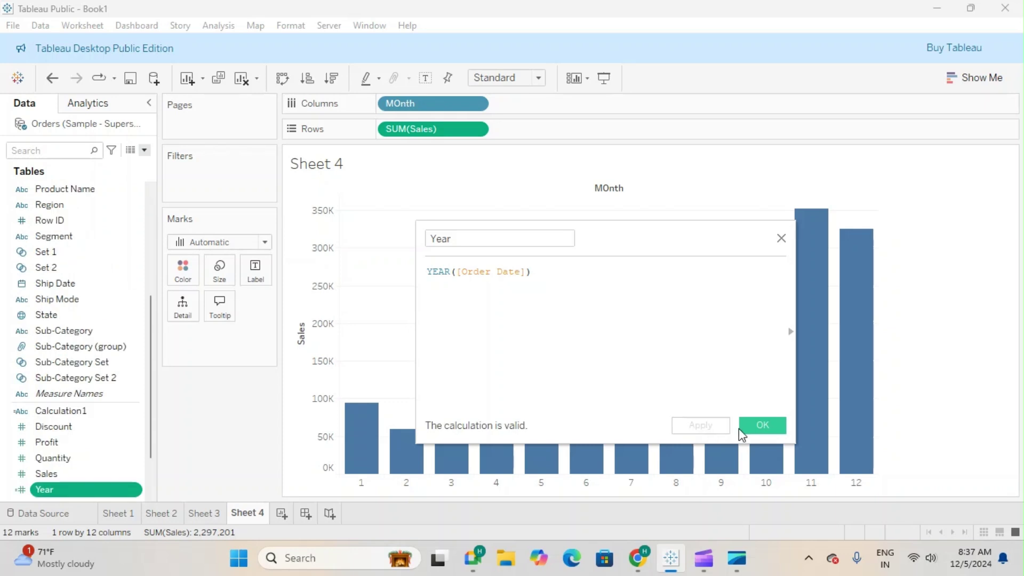
# Convert the calculated Year field to a discrete dimension and colour the monthly sales bars by it.
pyautogui.rightClick(69, 491)
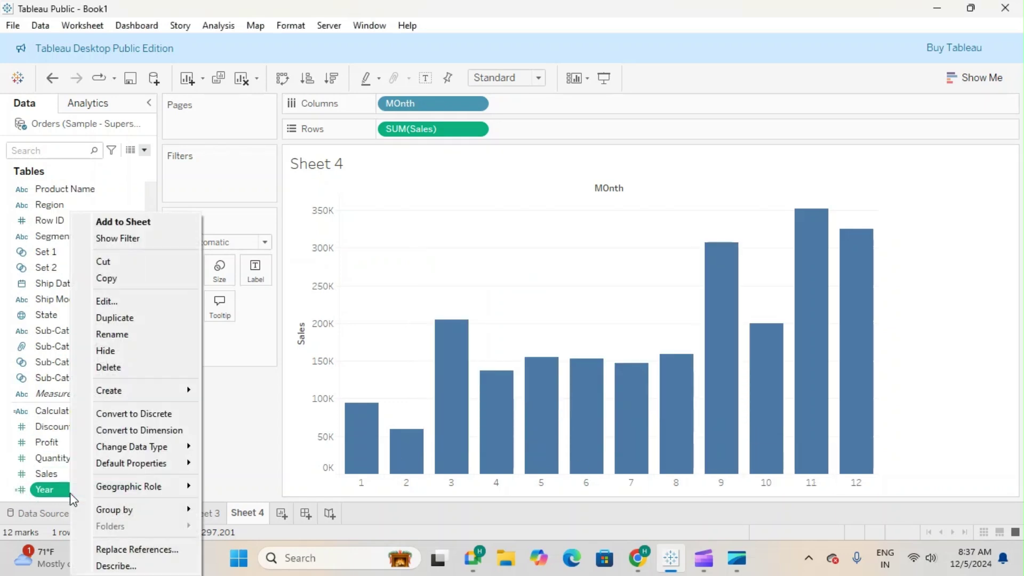
pyautogui.click(140, 414)
pyautogui.moveTo(69, 490); pyautogui.dragTo(56, 335)
pyautogui.moveTo(45, 393); pyautogui.dragTo(182, 272)
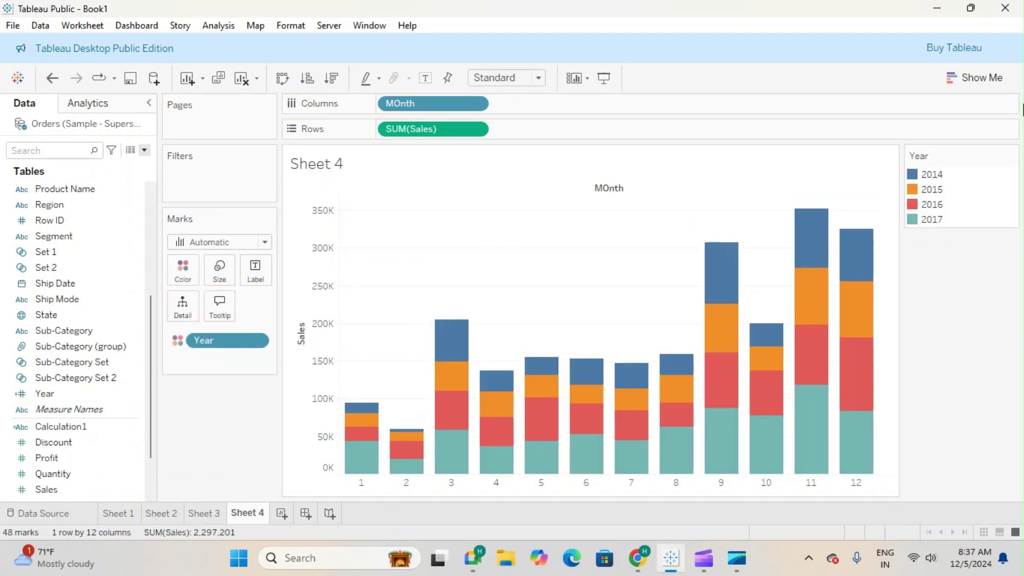
# Change the mark type of the monthly sales chart from Automatic to Line.
pyautogui.click(975, 77)
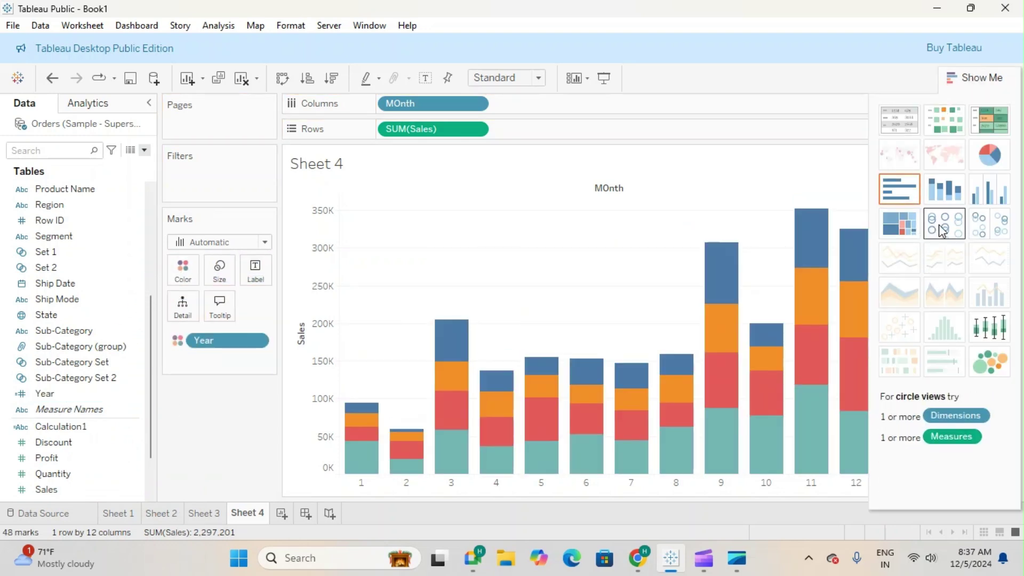
pyautogui.click(225, 244)
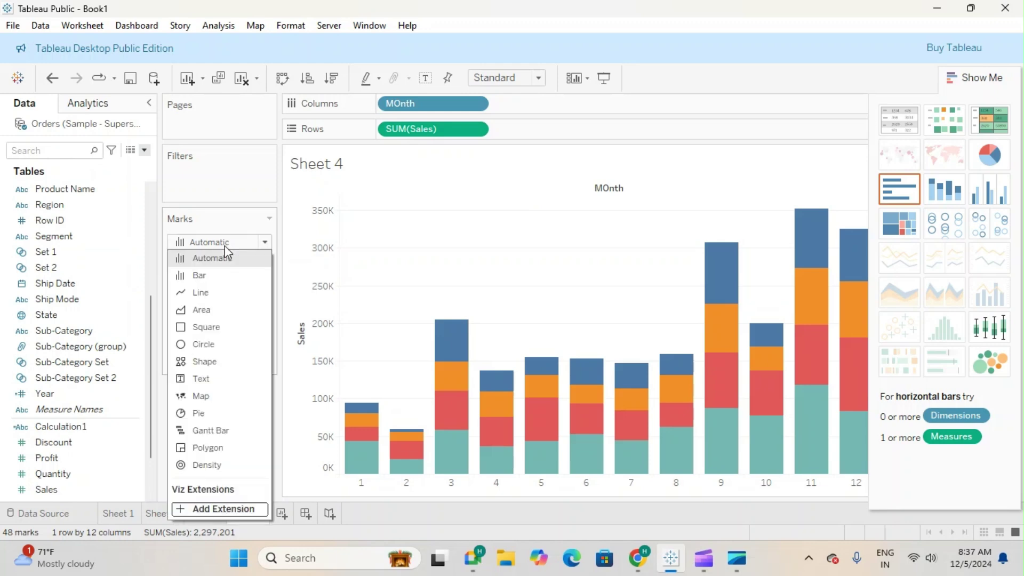
pyautogui.click(230, 293)
pyautogui.click(976, 78)
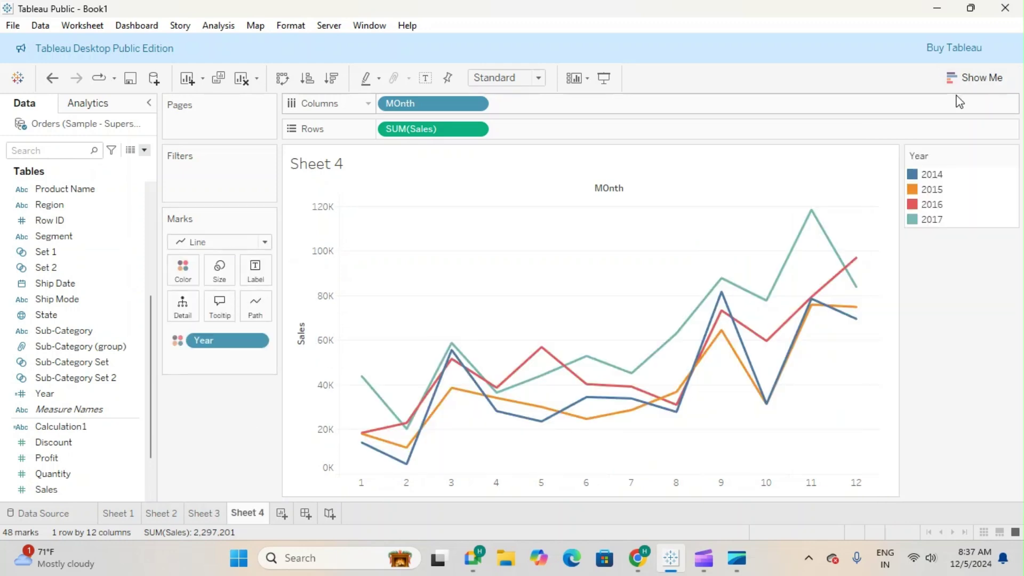
# Look at Sheet 3, return to Sheet 4, and highlight the 2014 line briefly before clearing the highlight.
pyautogui.click(199, 520)
pyautogui.click(260, 515)
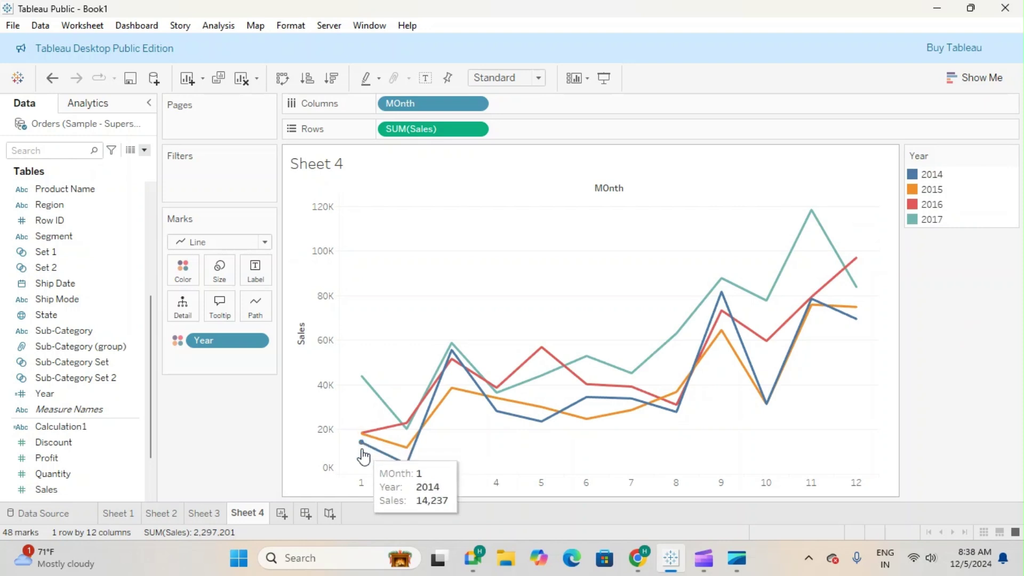
pyautogui.click(940, 176)
pyautogui.click(939, 176)
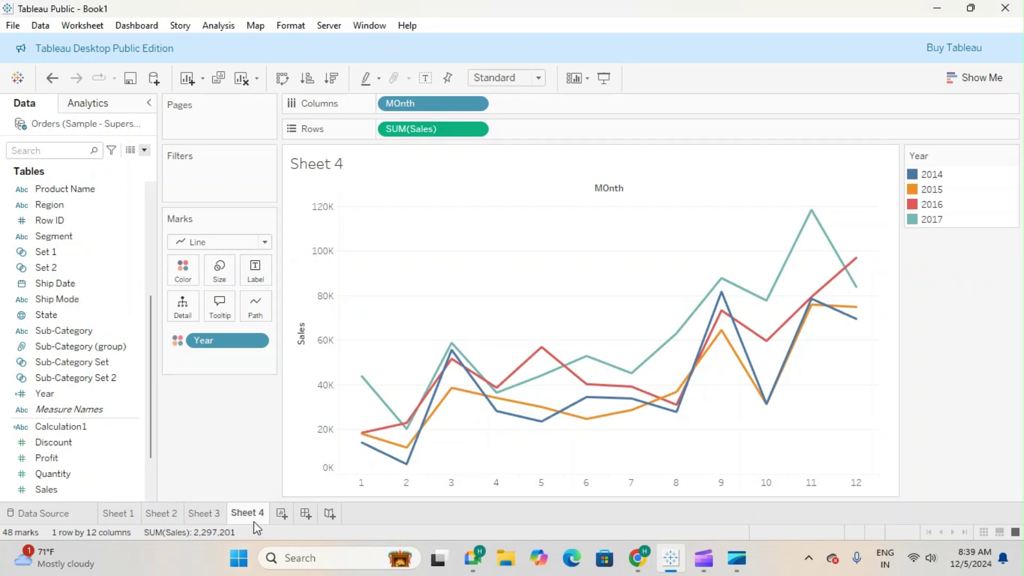
# Add a new worksheet with Order Date by year in the columns and the sum of Sales in the rows.
pyautogui.click(283, 518)
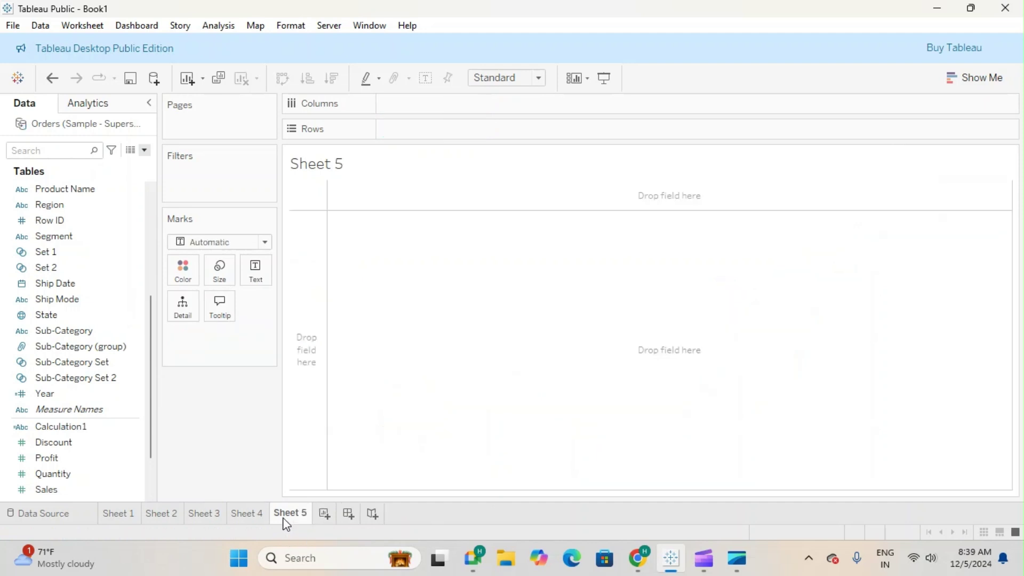
pyautogui.scroll(5, 85, 363)
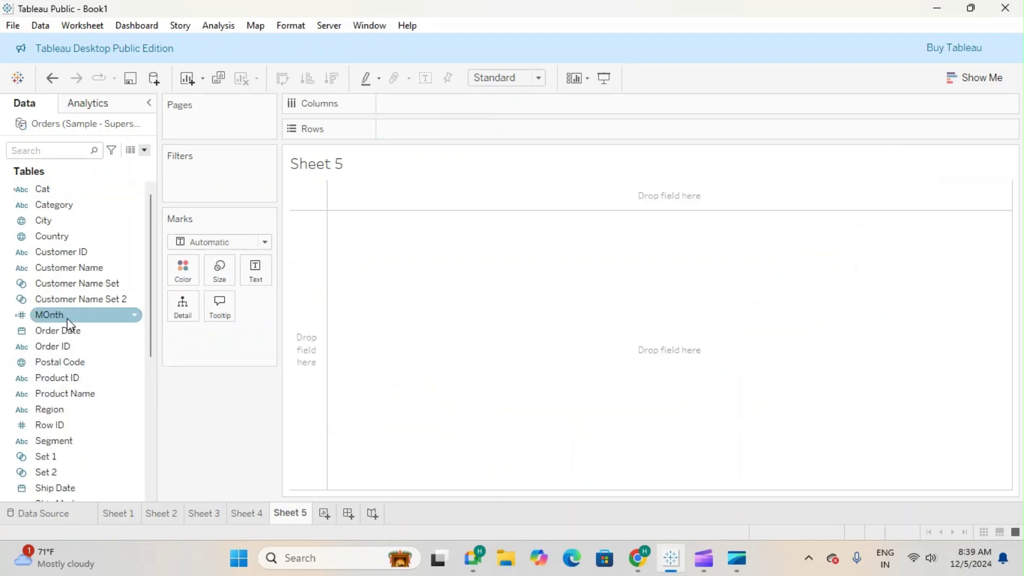
pyautogui.moveTo(64, 332); pyautogui.dragTo(437, 109)
pyautogui.scroll(-3, 74, 453)
pyautogui.scroll(-3, 72, 469)
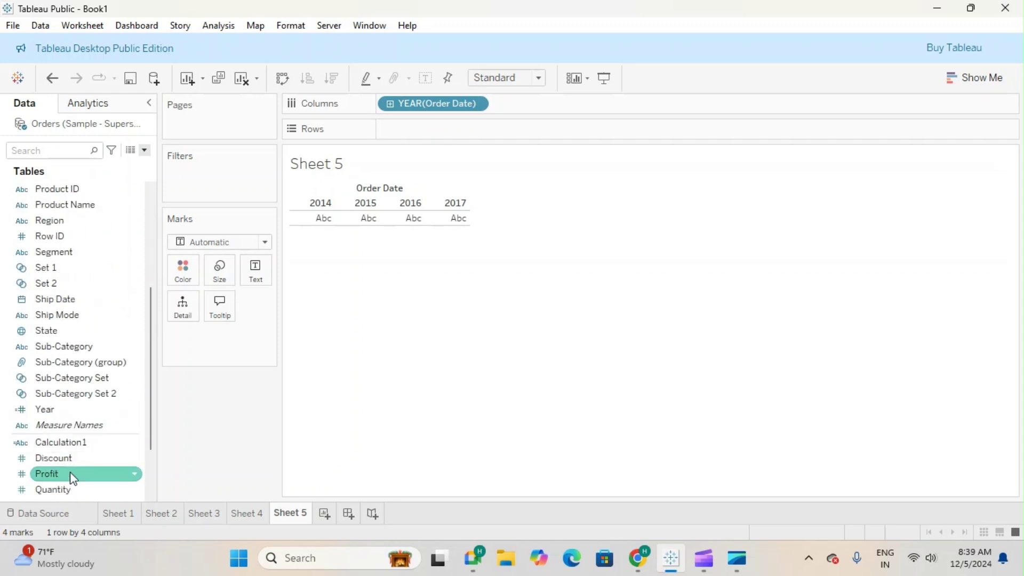
pyautogui.moveTo(68, 426); pyautogui.dragTo(468, 138)
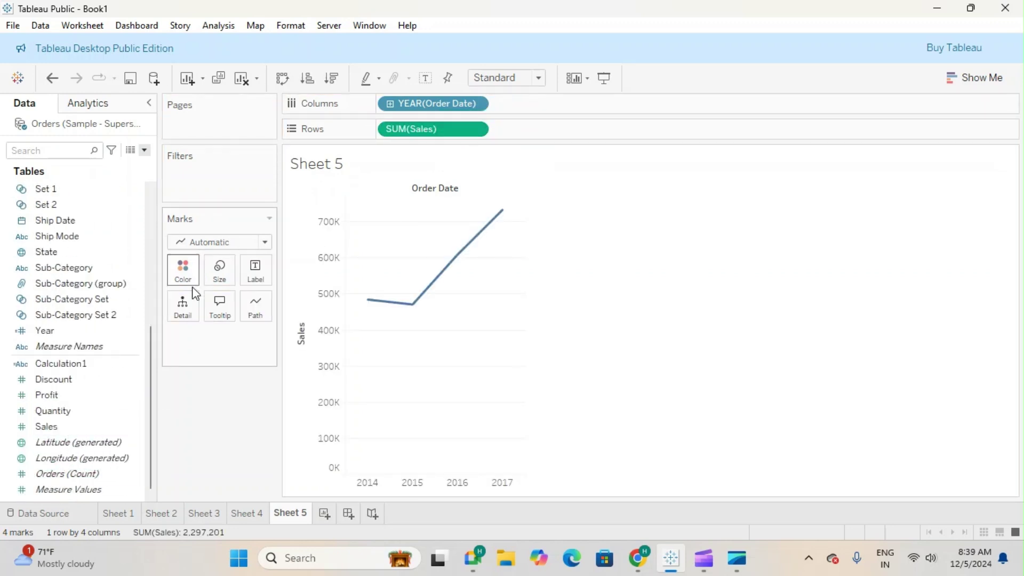
# Drill Order Date down to a month-only level in the columns and colour the sales lines by Order Date year.
pyautogui.click(390, 104)
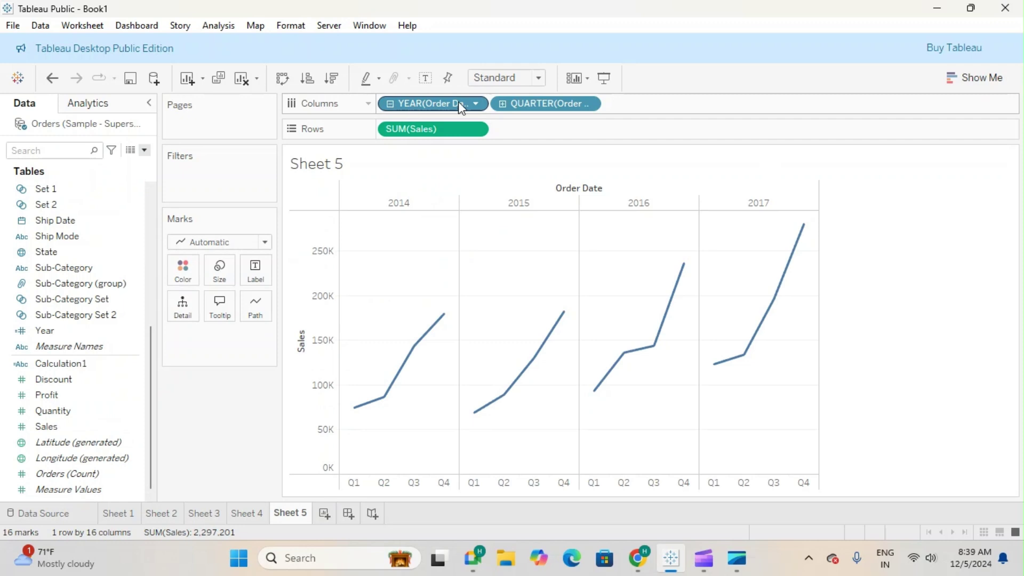
pyautogui.click(503, 103)
pyautogui.moveTo(539, 103); pyautogui.dragTo(470, 58)
pyautogui.moveTo(427, 103); pyautogui.dragTo(458, 22)
pyautogui.scroll(5, 43, 454)
pyautogui.moveTo(49, 418); pyautogui.dragTo(183, 275)
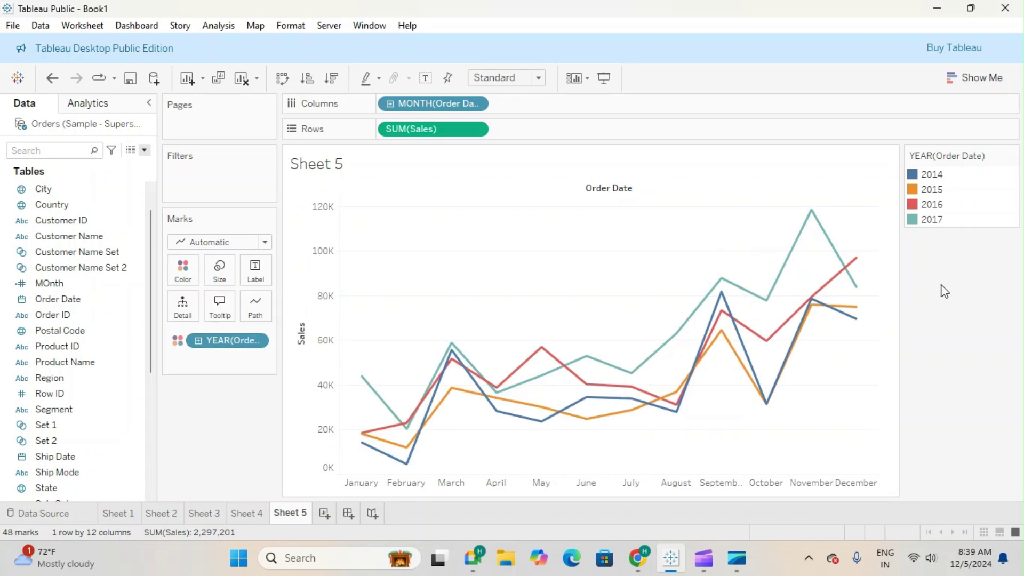
# Replace the month level in the columns with Order Date by year, drilled down to quarter.
pyautogui.click(391, 104)
pyautogui.click(390, 103)
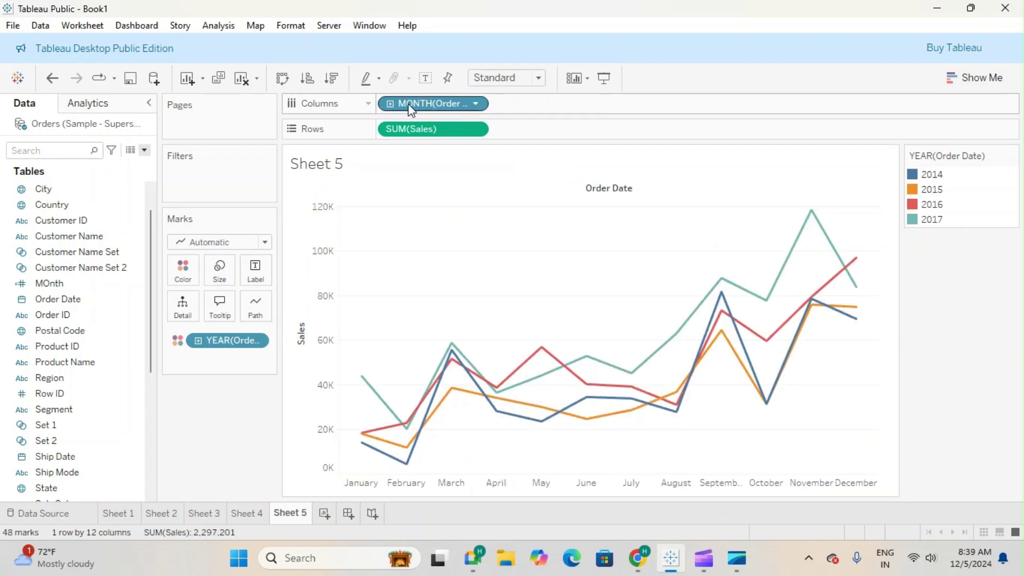
pyautogui.moveTo(397, 104); pyautogui.dragTo(112, 236)
pyautogui.scroll(1, 80, 392)
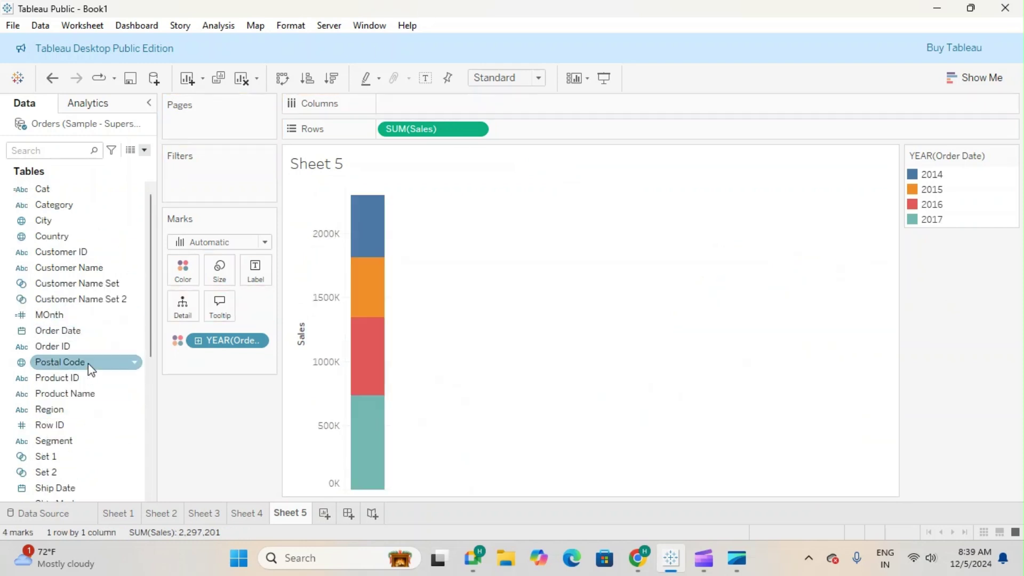
pyautogui.moveTo(75, 332); pyautogui.dragTo(443, 107)
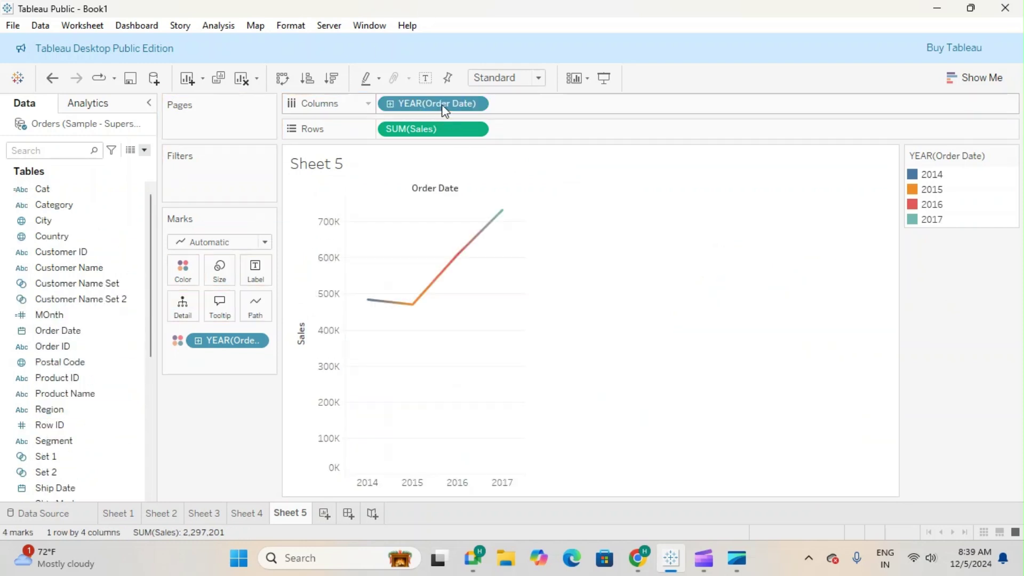
pyautogui.click(390, 104)
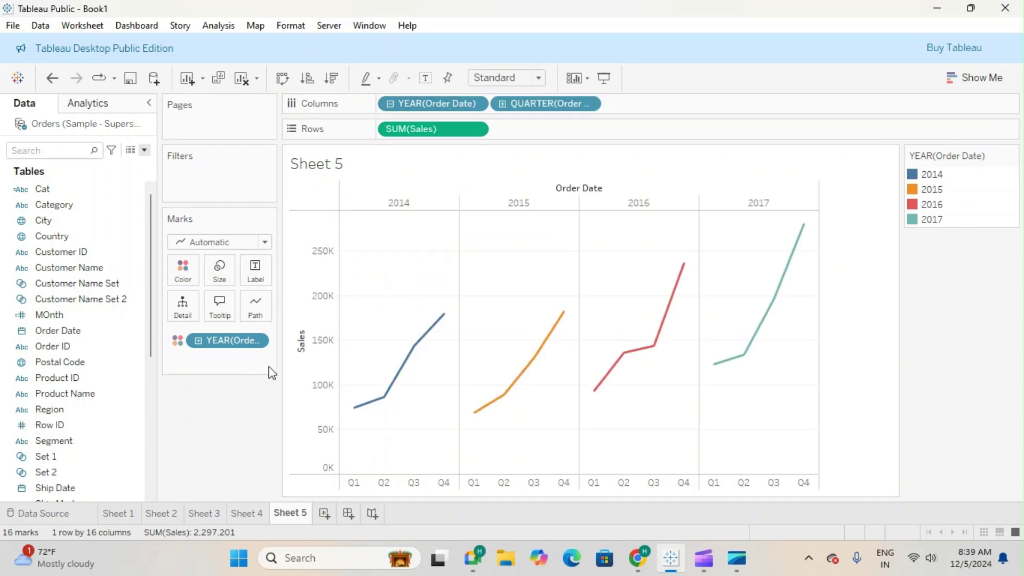
# Show sales by year and month without quarters to examine each year's line, and return the columns to year and quarter.
pyautogui.click(503, 103)
pyautogui.moveTo(539, 103); pyautogui.dragTo(549, 64)
pyautogui.moveTo(441, 107); pyautogui.dragTo(465, 49)
pyautogui.hotkey('ctrl', 'z')
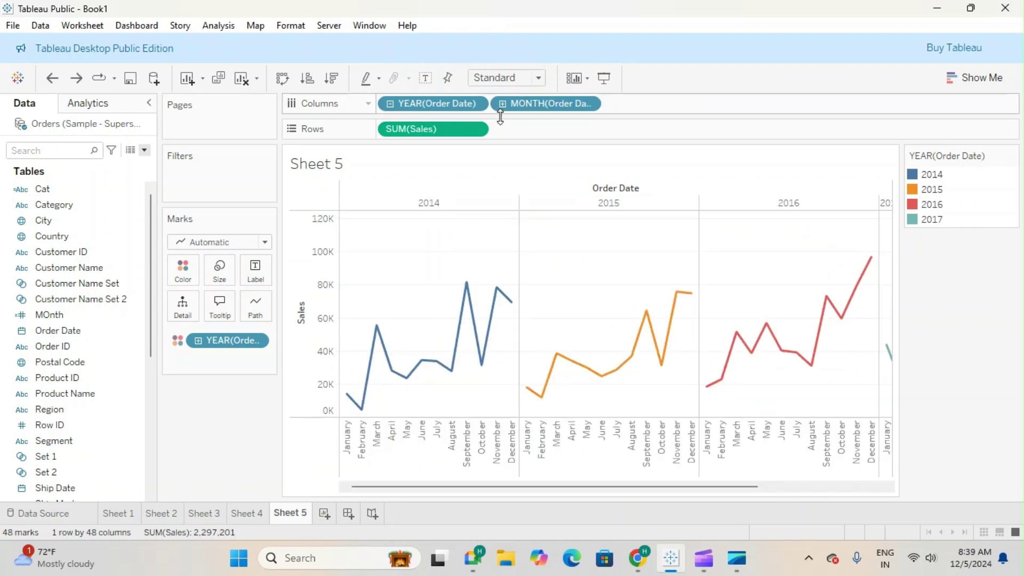
pyautogui.moveTo(545, 486); pyautogui.dragTo(754, 480)
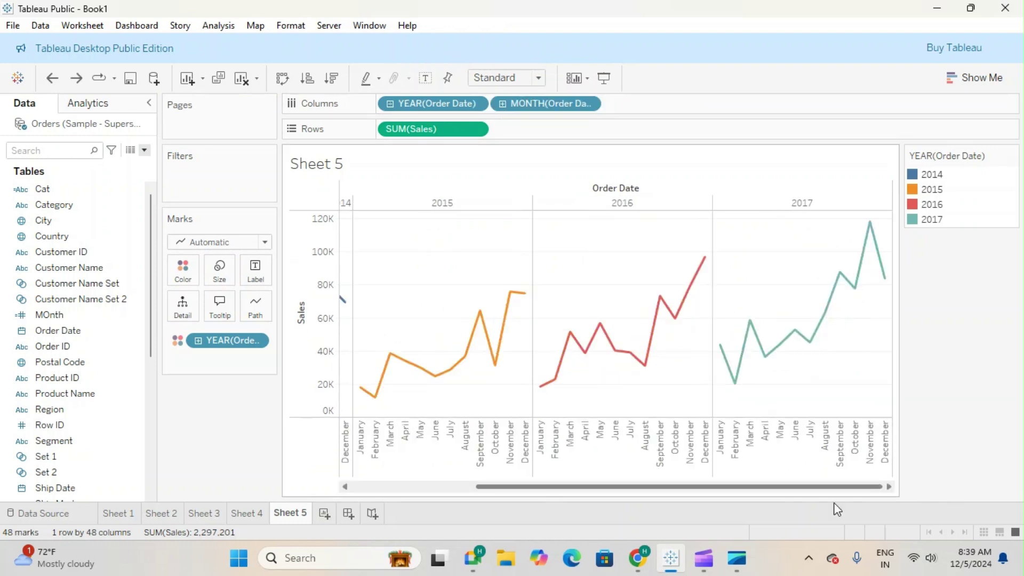
pyautogui.moveTo(874, 487); pyautogui.dragTo(354, 510)
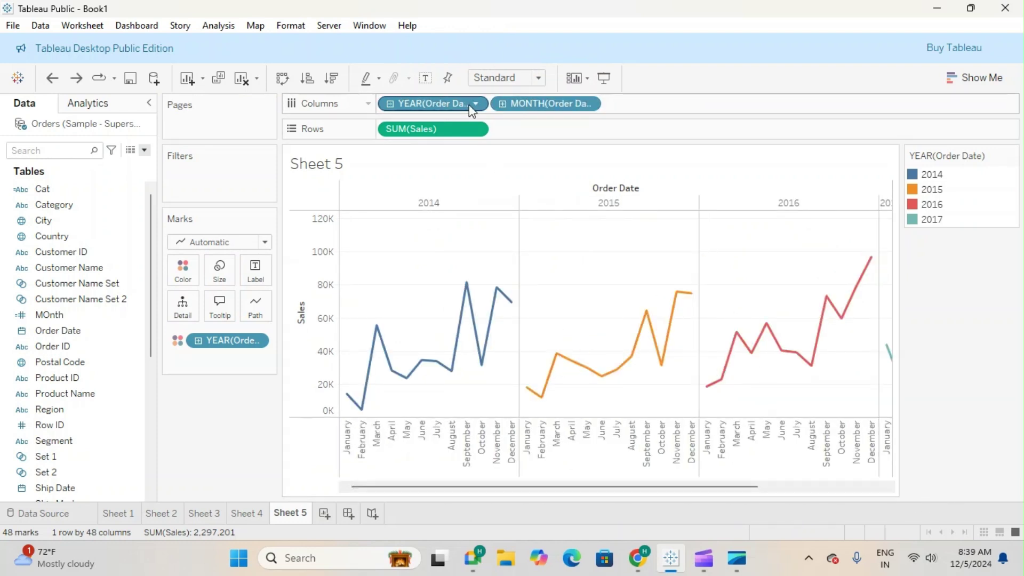
pyautogui.click(390, 103)
pyautogui.click(390, 103)
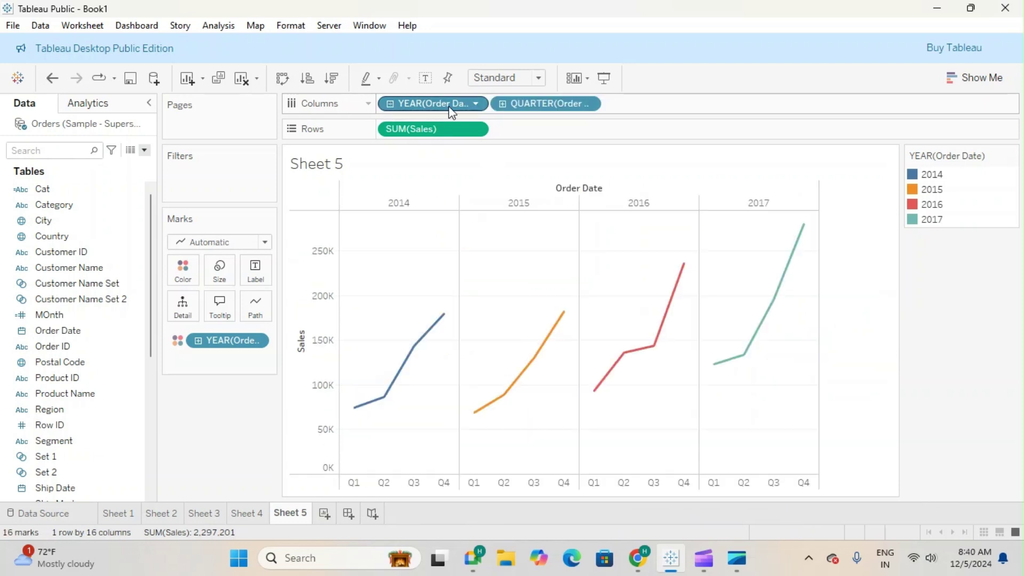
# Remove the year level from the columns and drill the quarter level down to month, keeping both quarter and month.
pyautogui.moveTo(448, 111); pyautogui.dragTo(435, 10)
pyautogui.click(390, 103)
pyautogui.moveTo(421, 103); pyautogui.dragTo(433, 7)
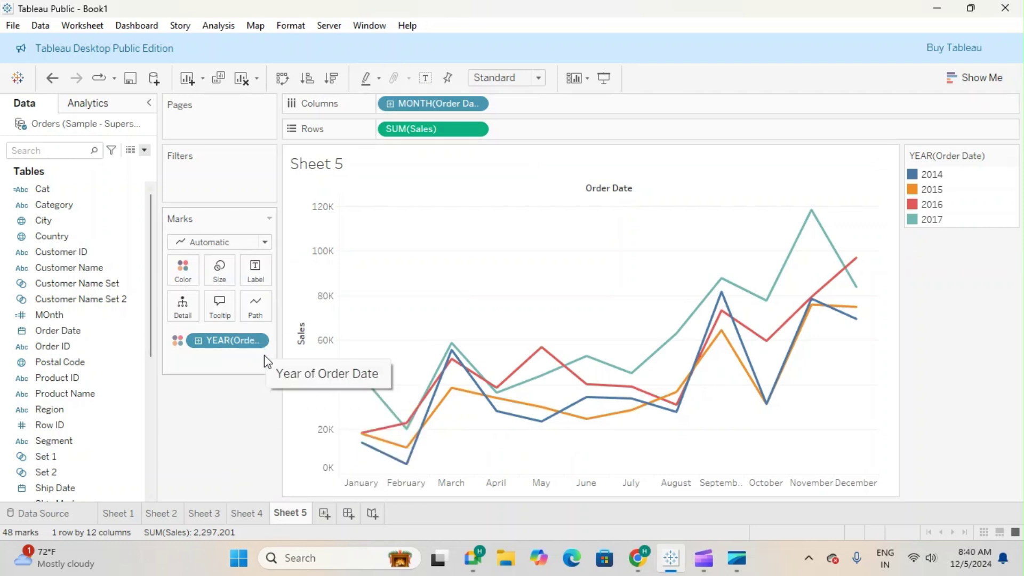
pyautogui.hotkey('ctrl', 'z')
pyautogui.hotkey('ctrl', 'z')
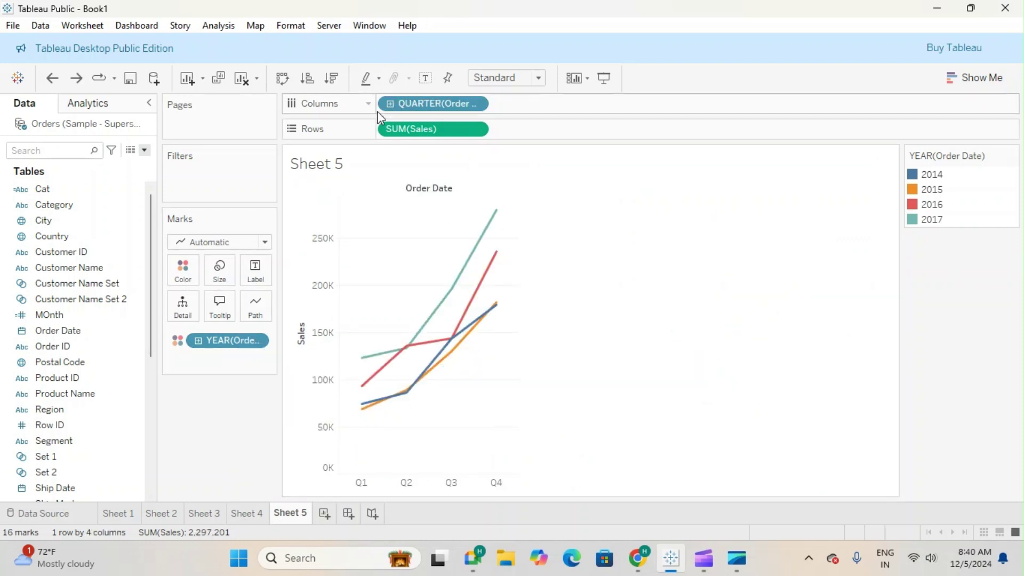
pyautogui.hotkey('ctrl', 'y')
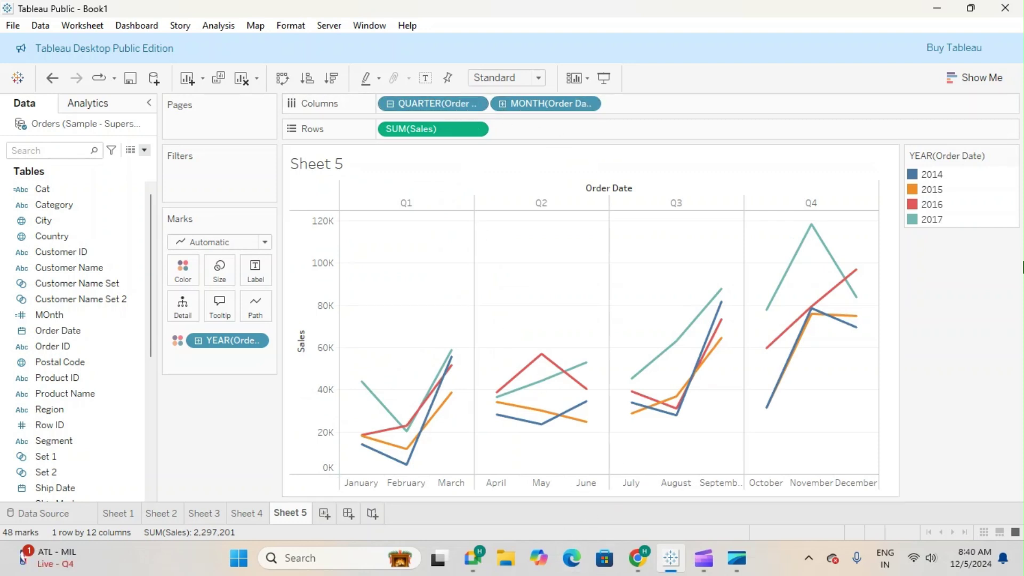
# Swap the rows and columns of the quarter and month chart, and swap them back.
pyautogui.click(281, 79)
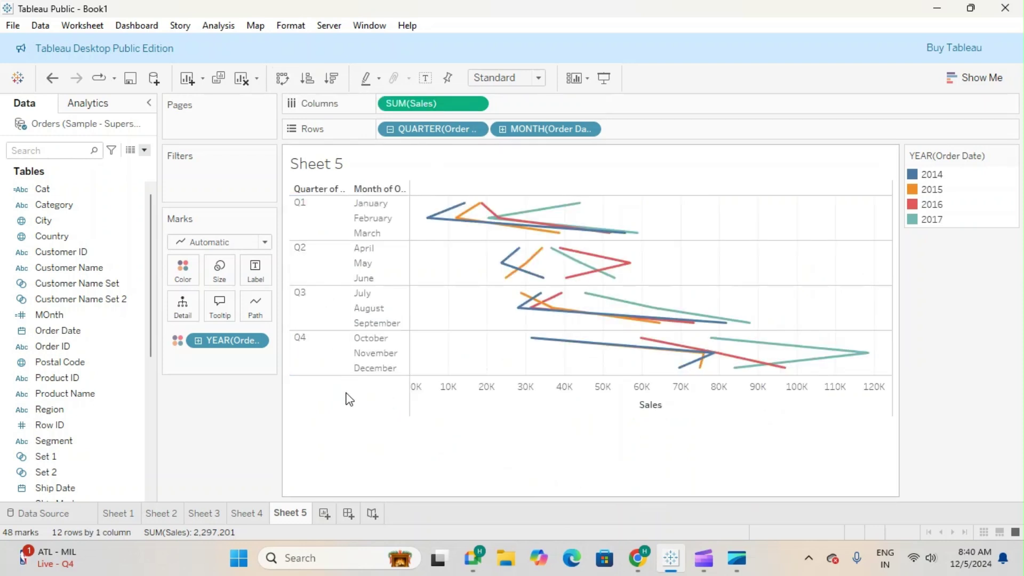
pyautogui.click(282, 79)
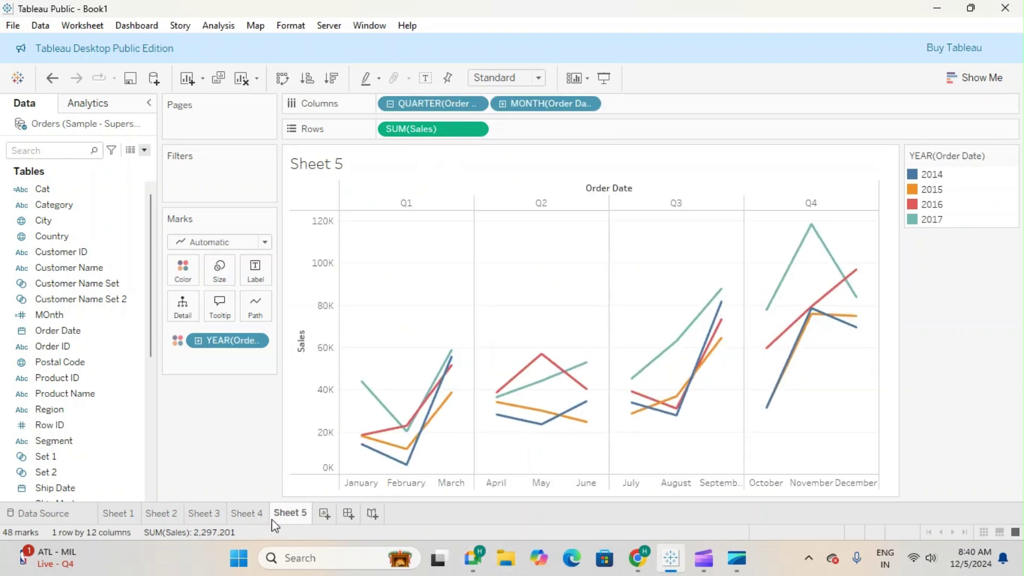
# Open Sheet 4 and examine the month 1 sales points of the different years on the line chart.
pyautogui.click(252, 518)
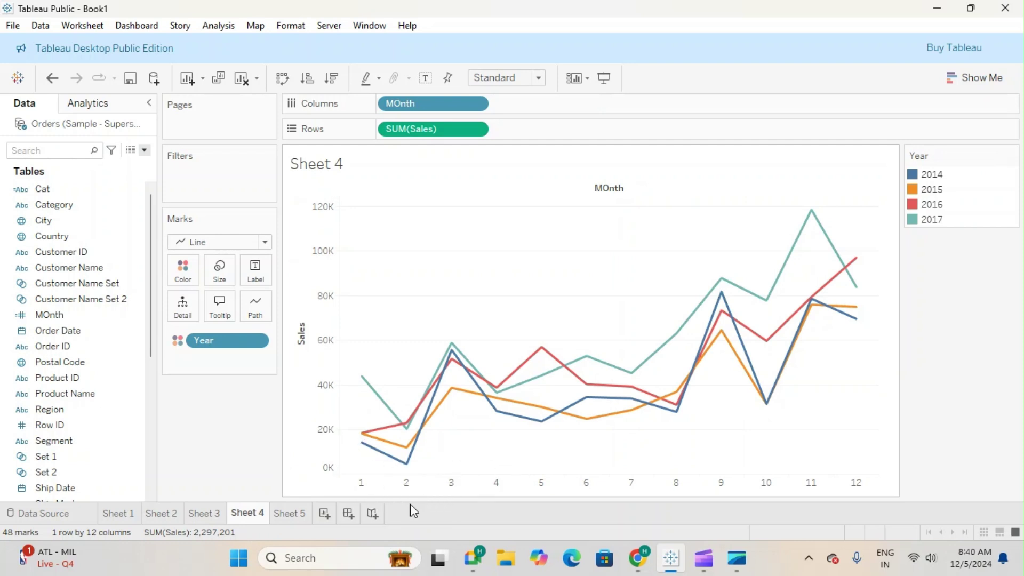
pyautogui.moveTo(379, 472)
pyautogui.moveTo(363, 446)
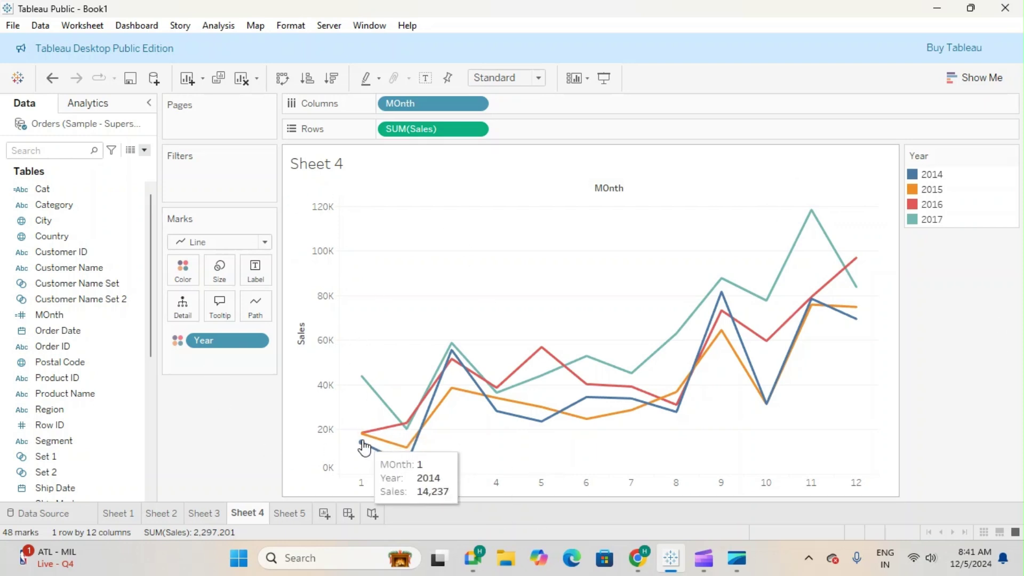
pyautogui.moveTo(363, 384)
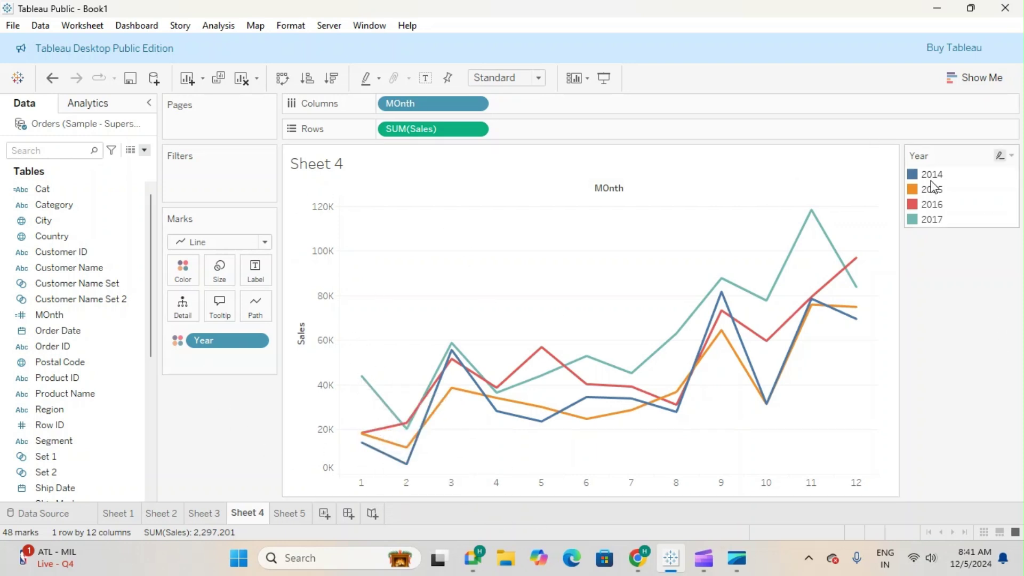
# Highlight the 2014, 2015, 2016 and 2017 lines individually and compare their sales at the start of the year.
pyautogui.click(931, 175)
pyautogui.click(932, 190)
pyautogui.click(938, 206)
pyautogui.click(510, 446)
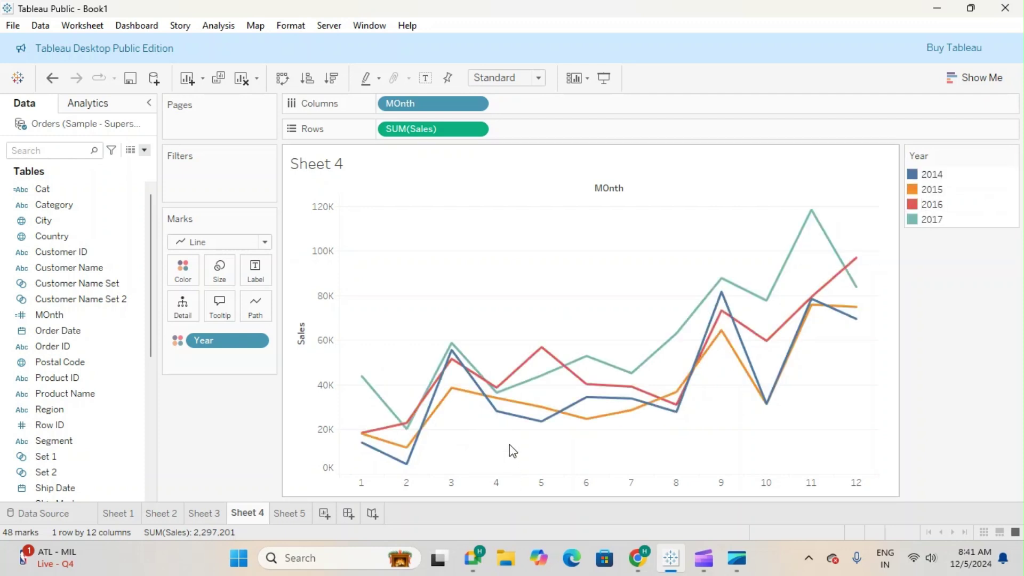
pyautogui.moveTo(362, 394)
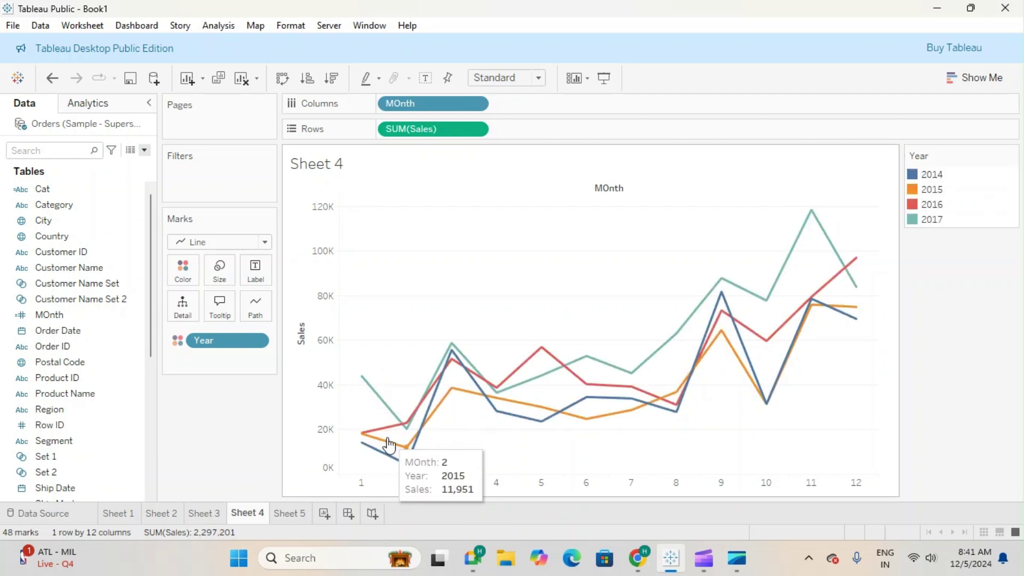
pyautogui.click(931, 175)
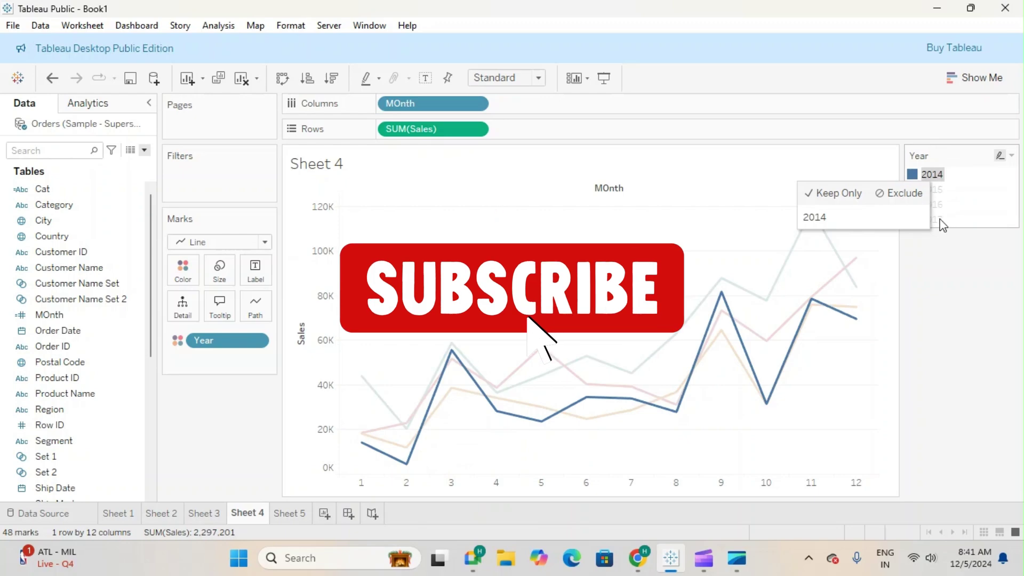
pyautogui.click(933, 219)
pyautogui.click(441, 437)
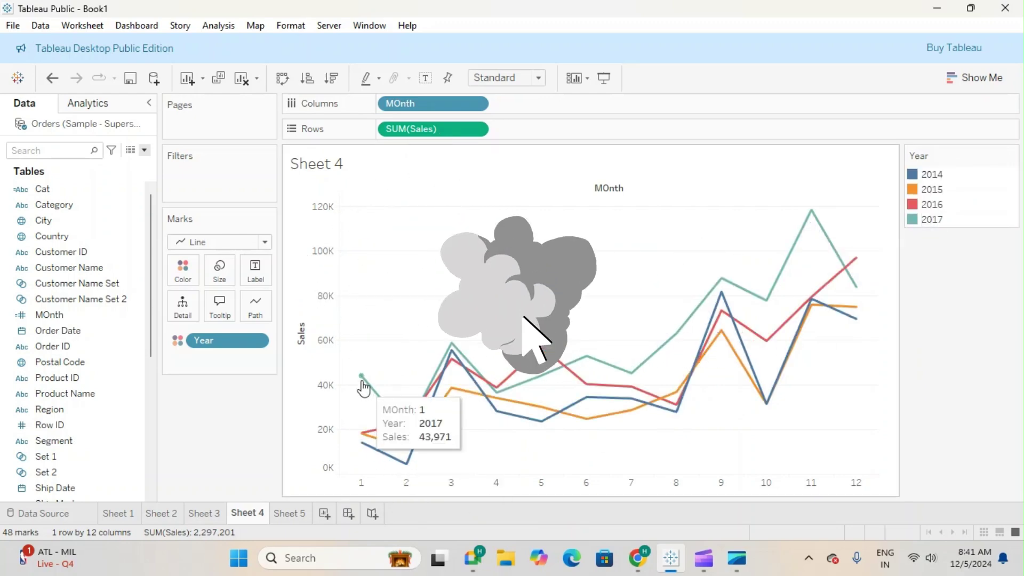